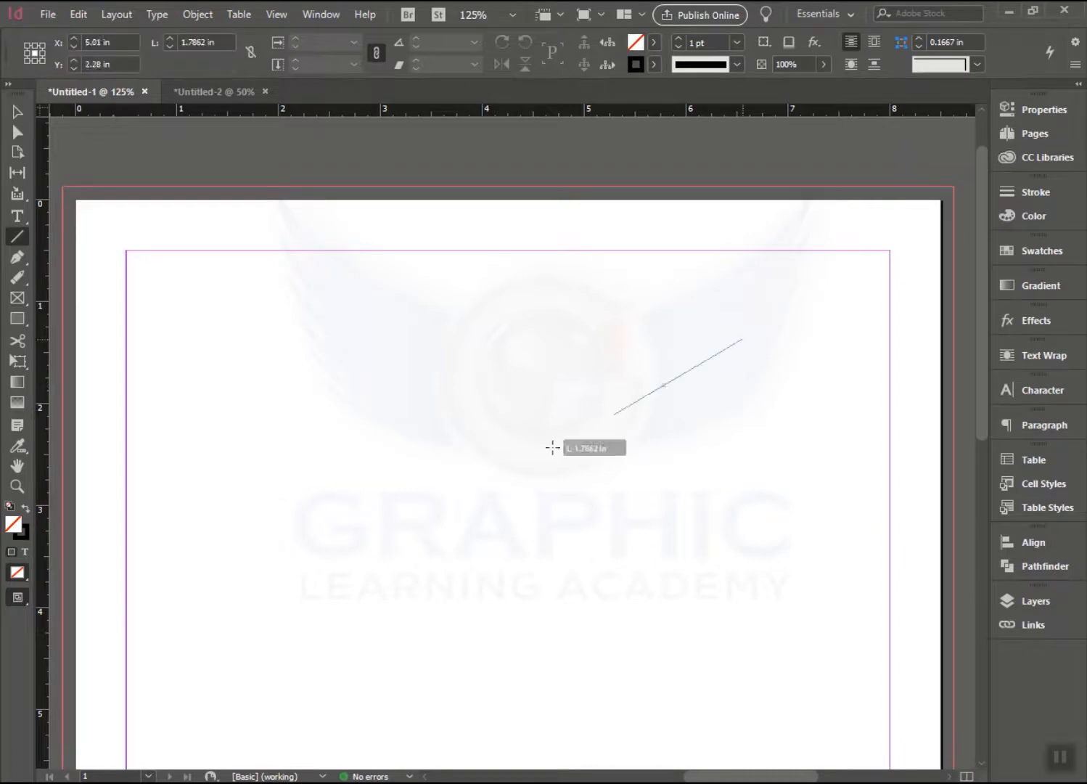
Draw four more straight lines: one across the upper page, a diagonal, a near-vertical, and a horizontal about 5.17 in long.
{"action": "left_click_drag", "start_coordinate": [140, 294], "coordinate": [784, 284]}
{"action": "mouse_move", "coordinate": [292, 349]}
{"action": "left_mouse_down"}
{"action": "mouse_move", "coordinate": [680, 689]}
{"action": "mouse_move", "coordinate": [725, 694]}
{"action": "left_mouse_up"}
{"action": "left_click_drag", "start_coordinate": [486, 373], "coordinate": [495, 695]}
{"action": "left_click_drag", "start_coordinate": [285, 535], "coordinate": [812, 535]}
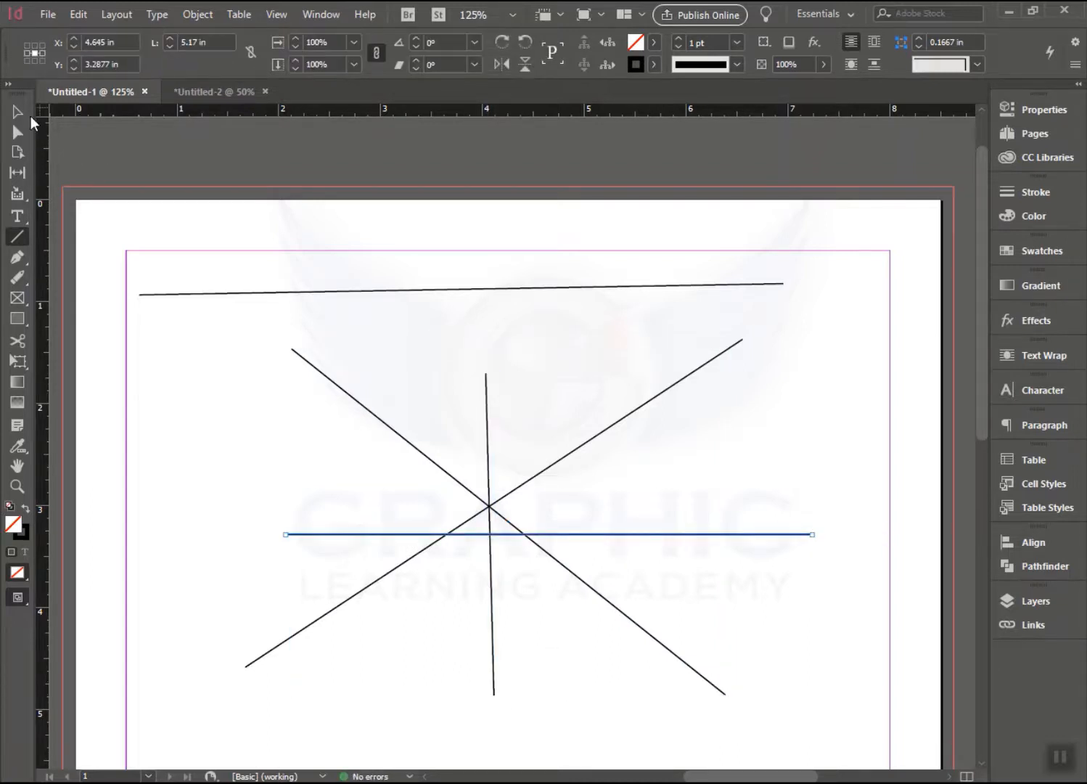
Select all five lines on the page and delete them.
{"action": "left_click", "coordinate": [18, 111]}
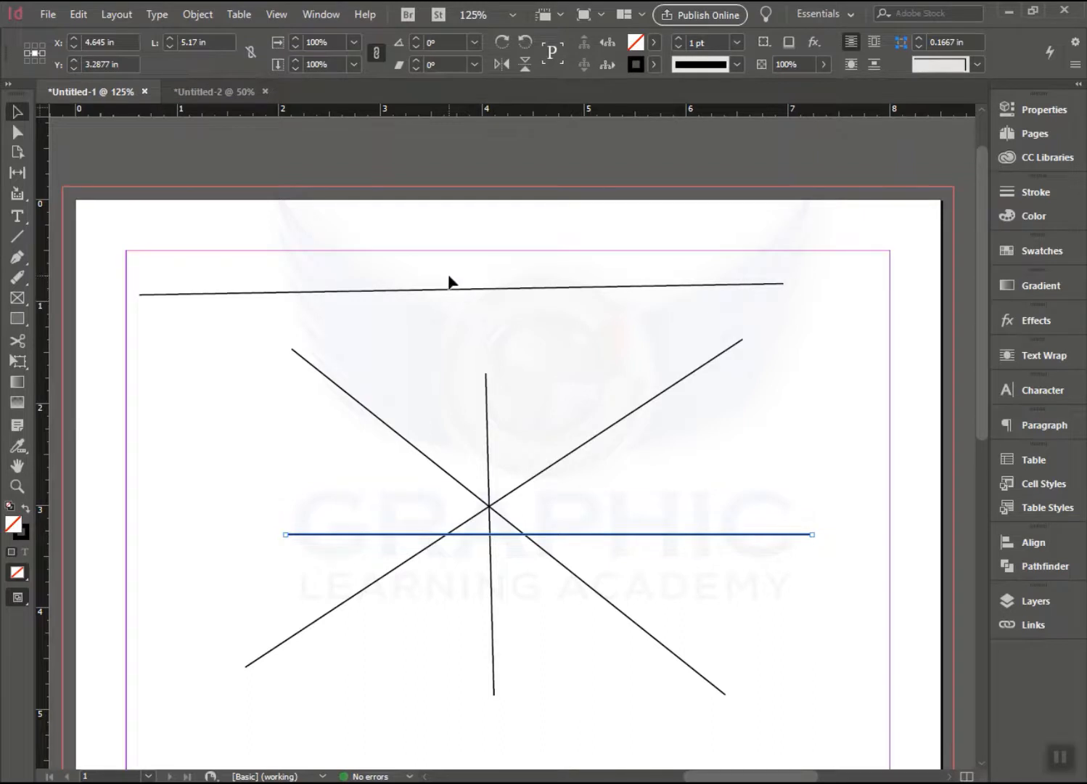
{"action": "left_click_drag", "start_coordinate": [447, 275], "coordinate": [632, 697]}
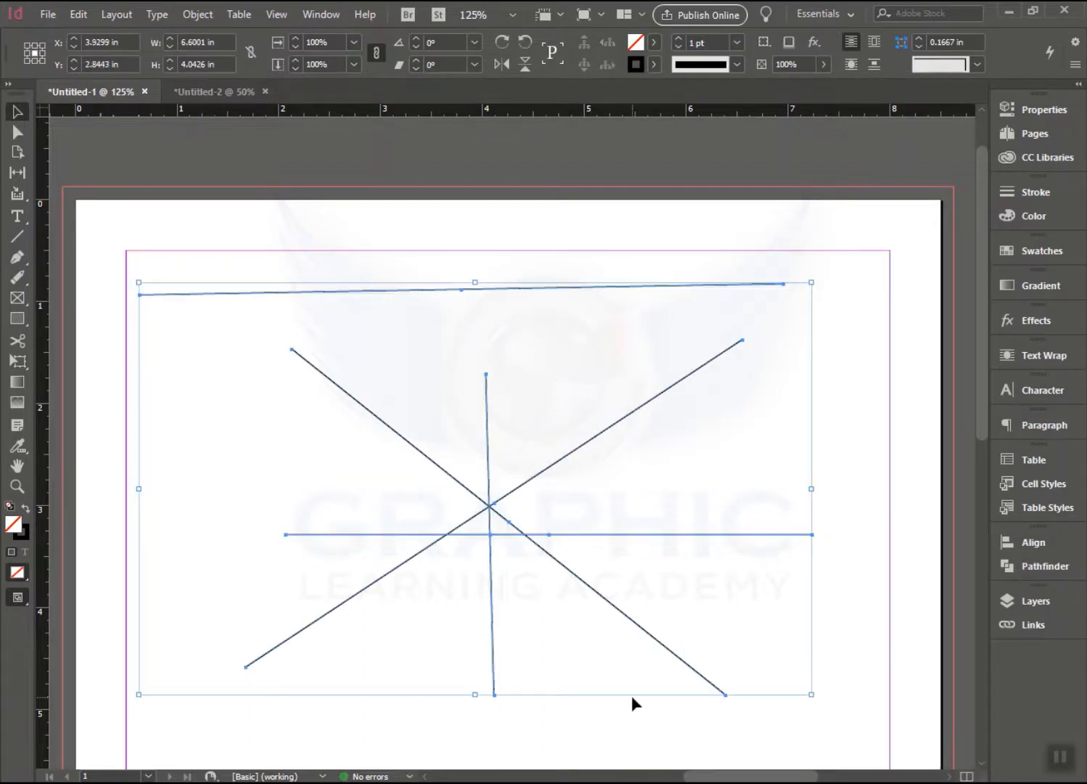
{"action": "key", "text": "Delete"}
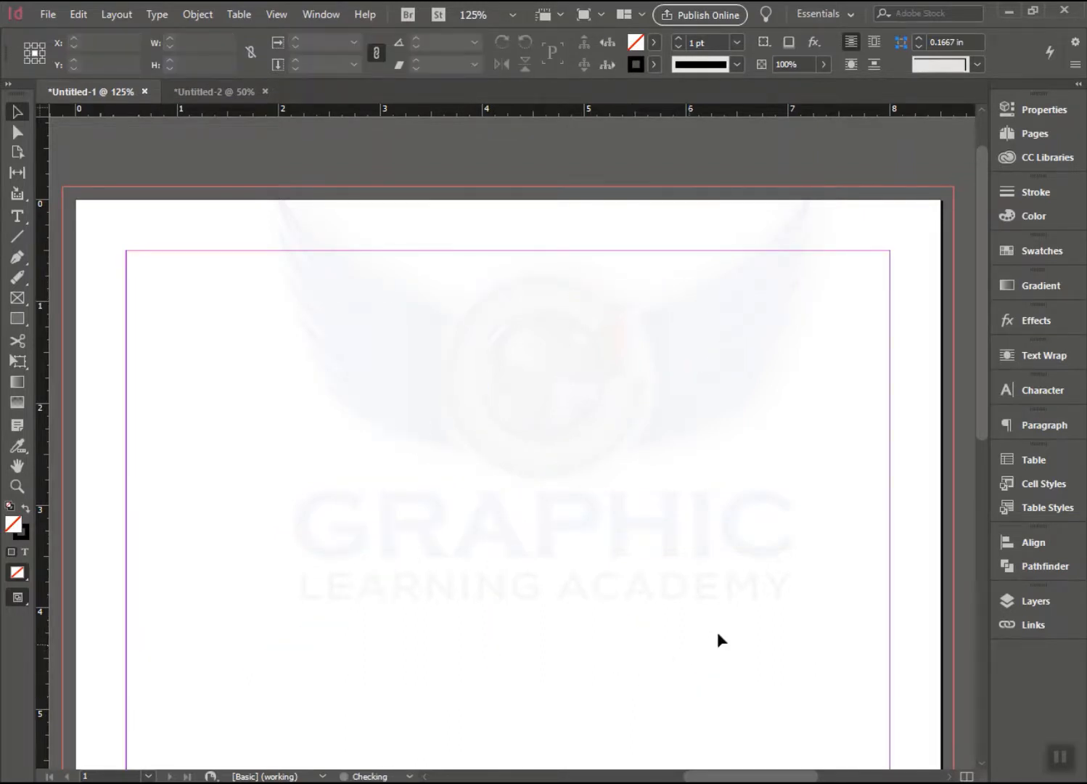
{"action": "left_click", "coordinate": [14, 259]}
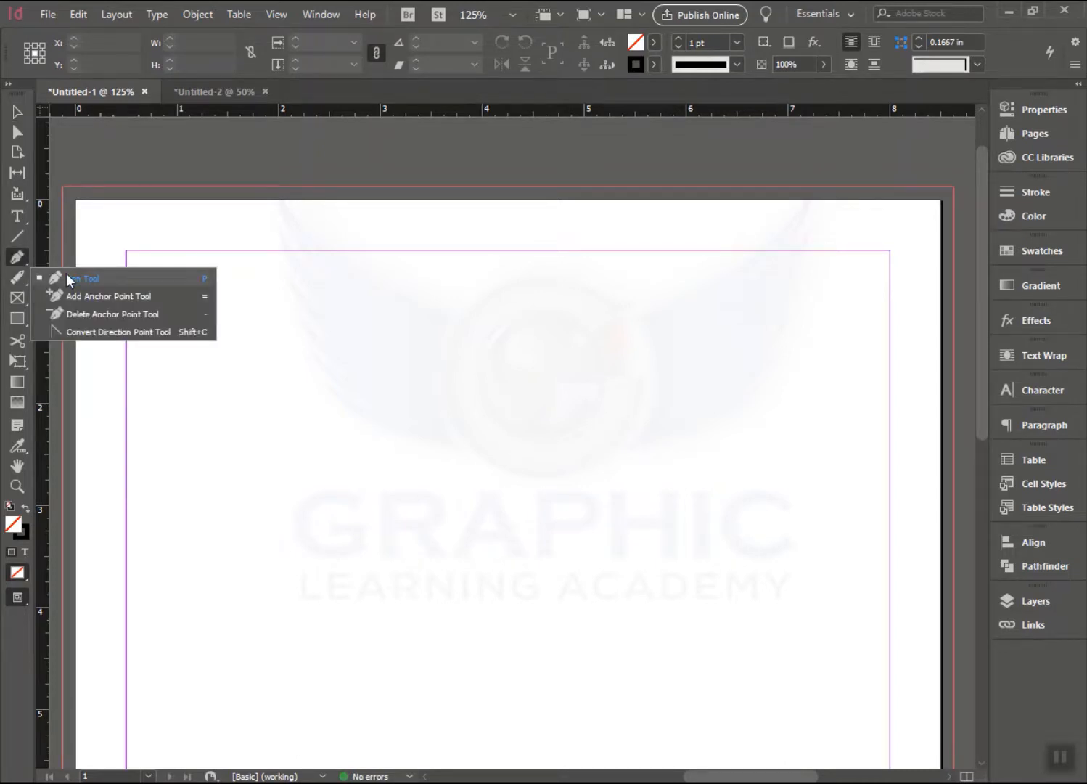
{"action": "left_click", "coordinate": [67, 278]}
{"action": "scroll", "coordinate": [372, 493], "scroll_direction": "down", "scroll_amount": 3}
{"action": "scroll", "coordinate": [368, 488], "scroll_direction": "up", "scroll_amount": 2}
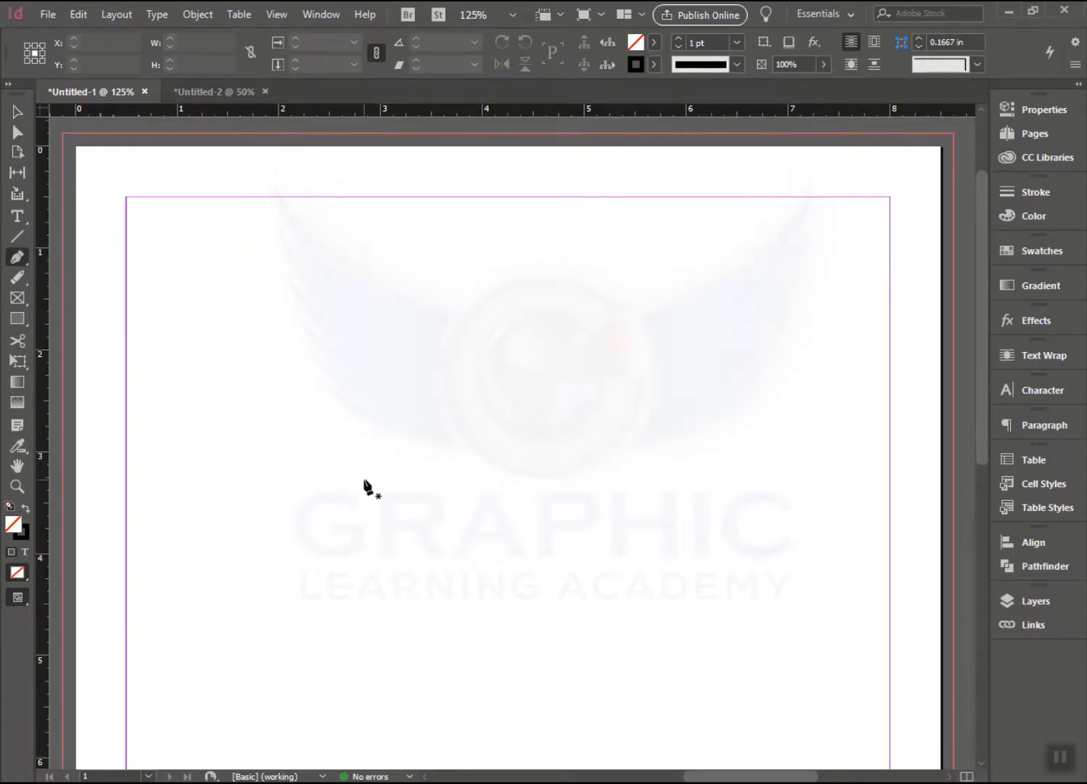
{"action": "left_click", "coordinate": [13, 259]}
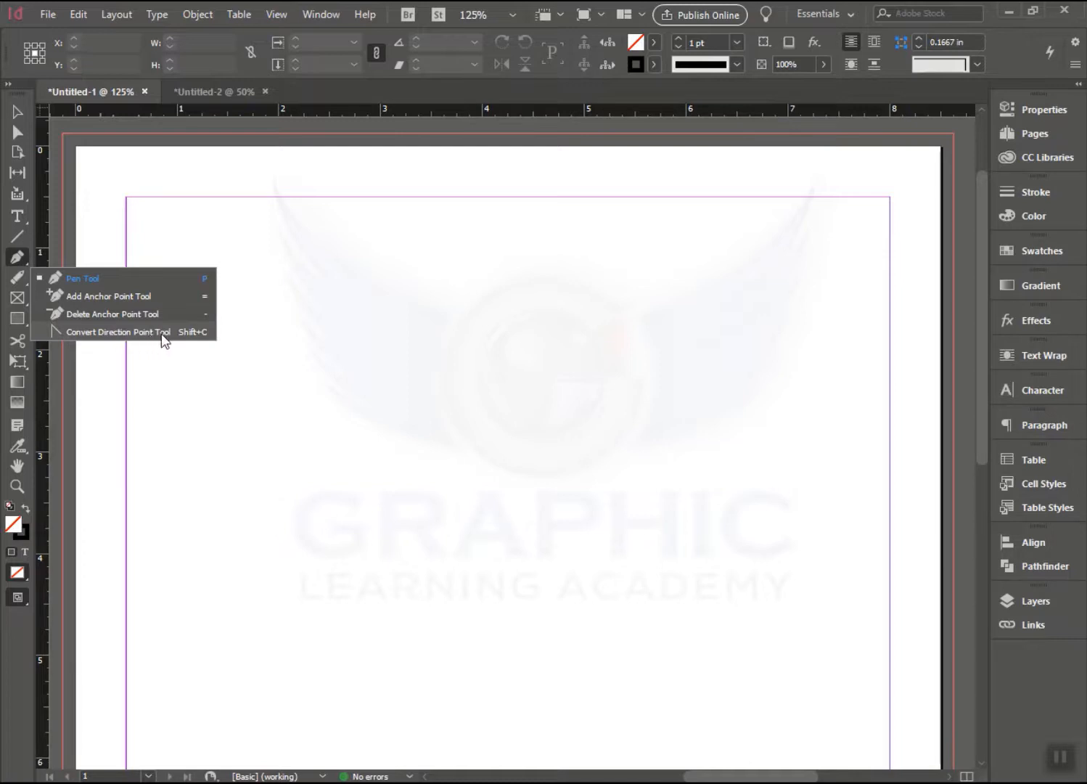
{"action": "left_click", "coordinate": [70, 277]}
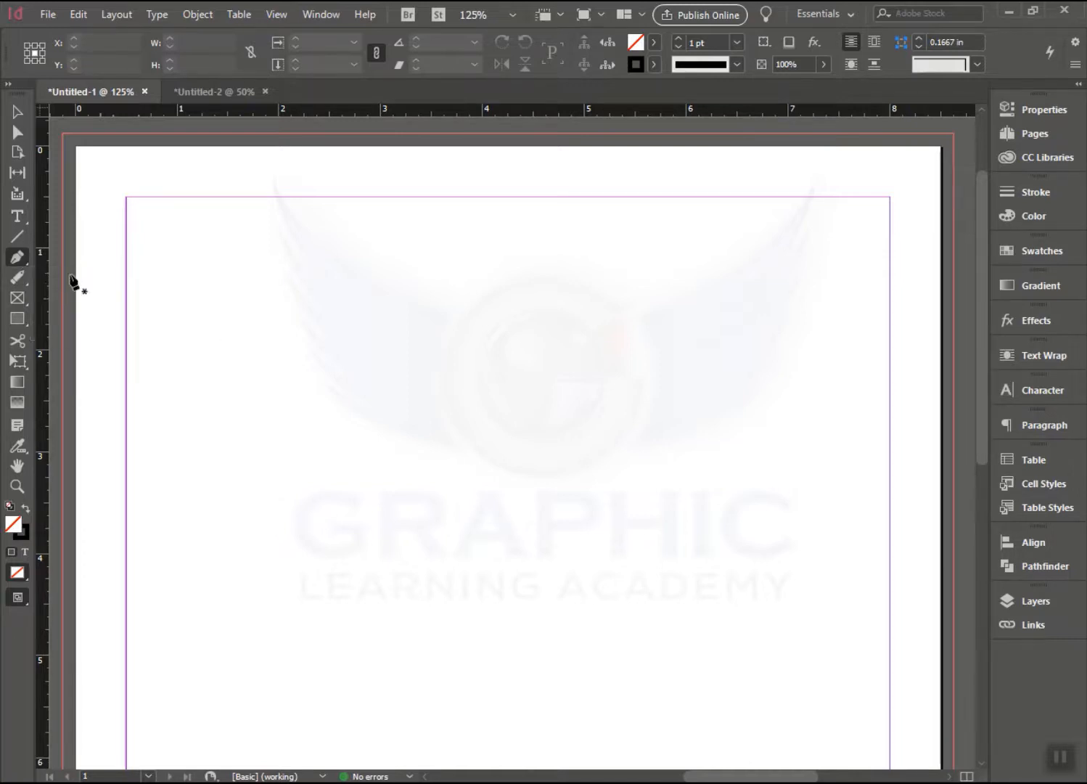
{"action": "left_click", "coordinate": [233, 355]}
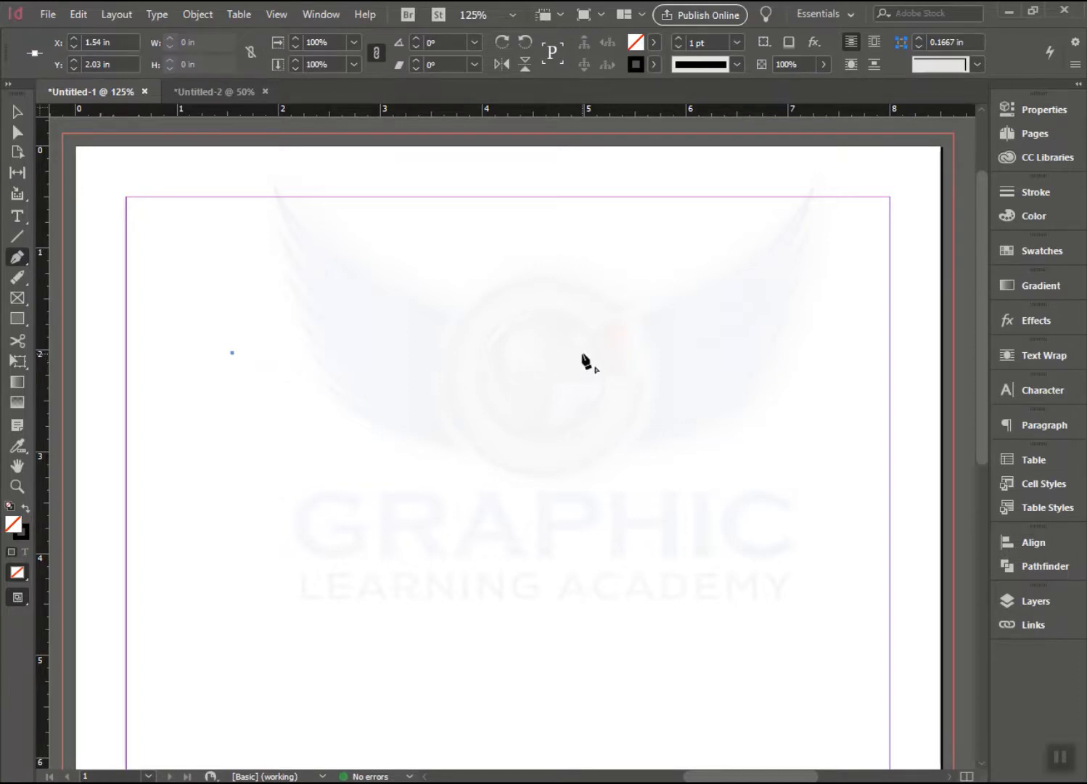
{"action": "left_click_drag", "start_coordinate": [582, 353], "coordinate": [796, 464]}
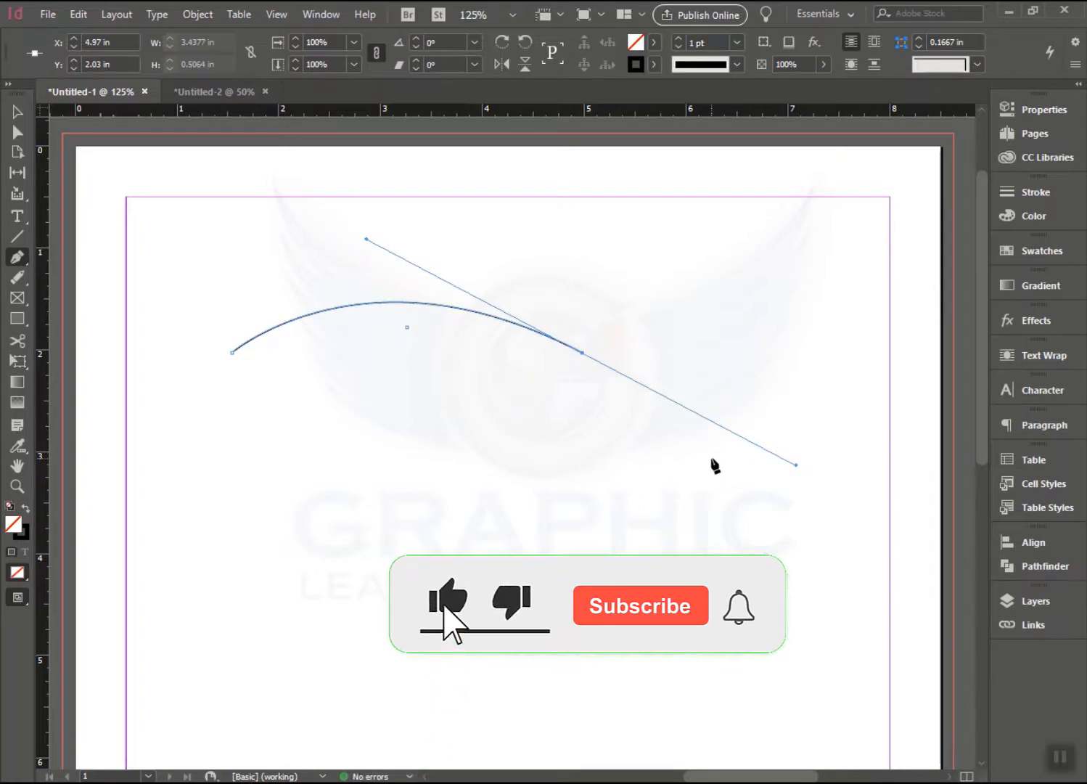
{"action": "key", "text": "ctrl+z"}
{"action": "key", "text": "ctrl+z"}
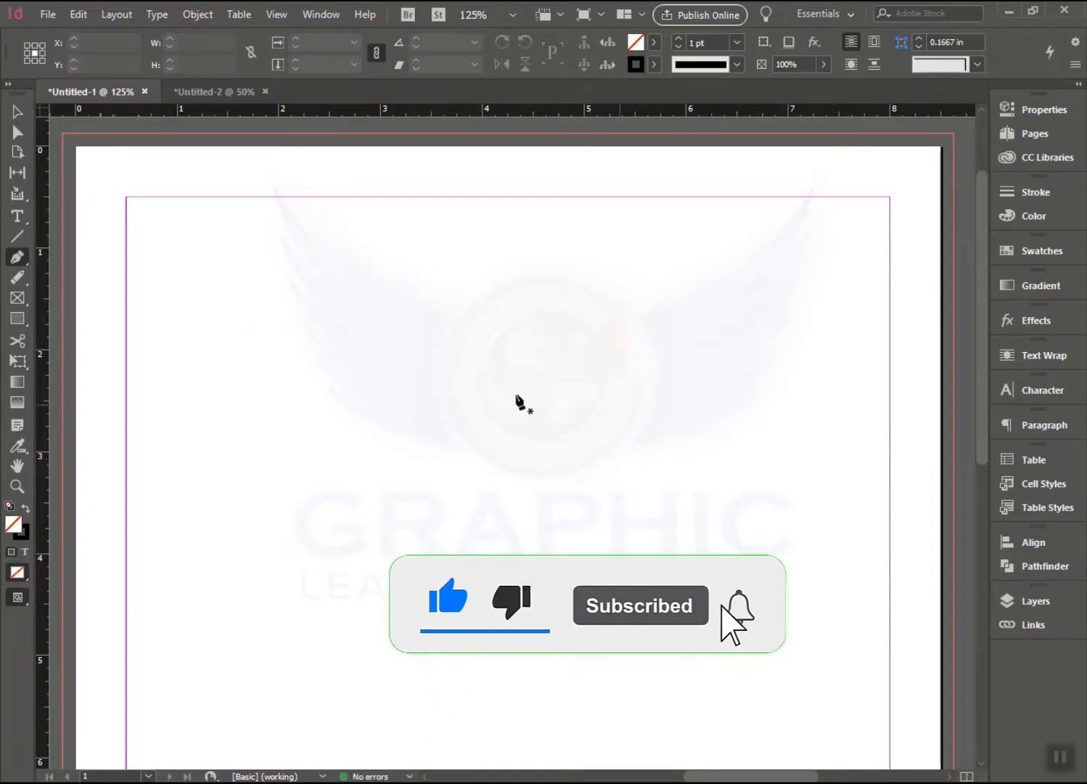
Draw a closed leaf shape about 3.6 in wide and 1.2 in high with the Pen tool, and delete it.
{"action": "right_click", "coordinate": [27, 259]}
{"action": "left_click", "coordinate": [59, 275]}
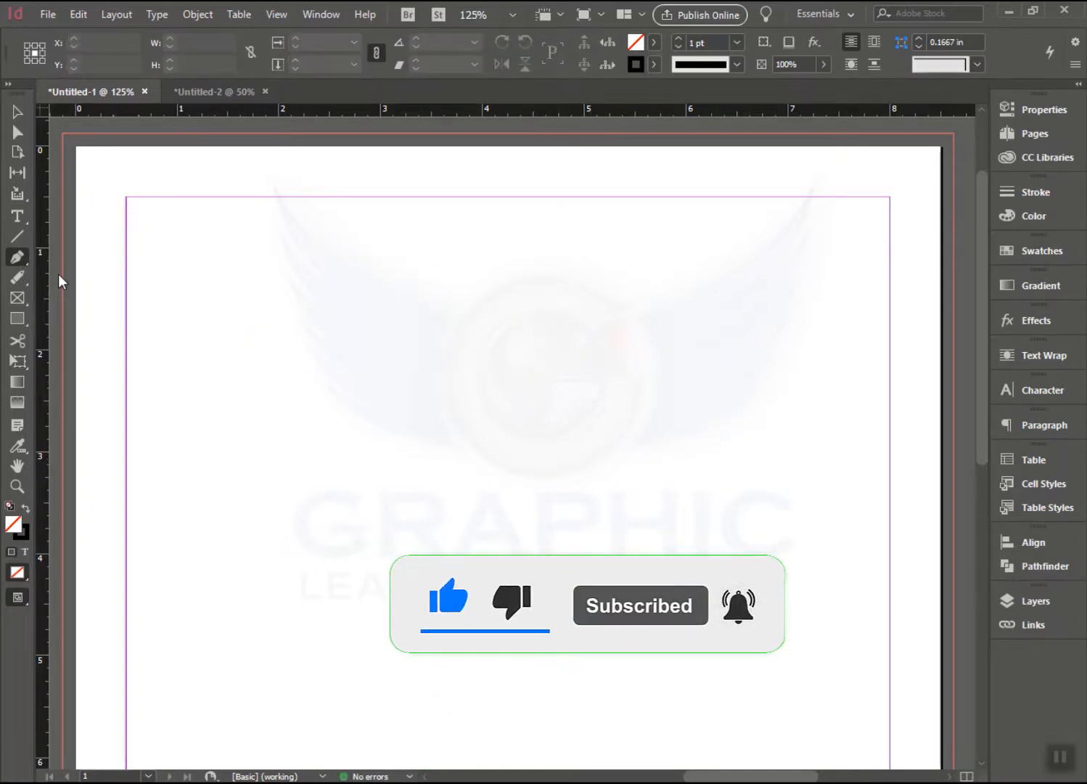
{"action": "left_click", "coordinate": [260, 328]}
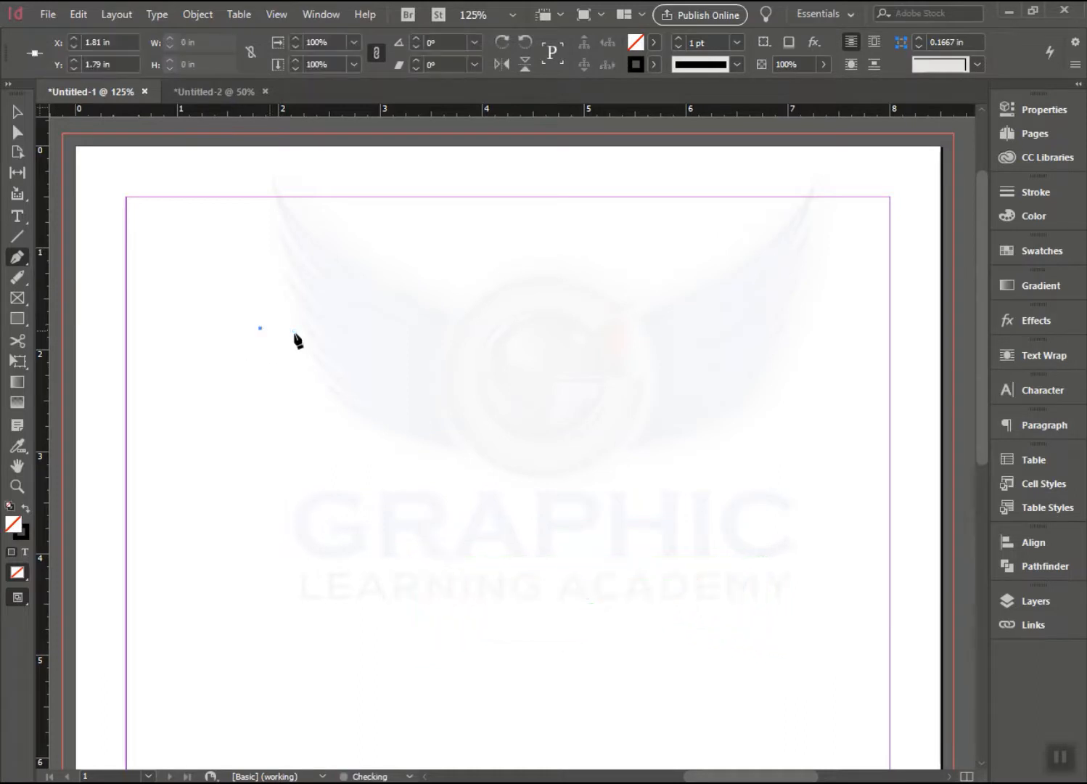
{"action": "left_click", "coordinate": [628, 328]}
{"action": "mouse_move", "coordinate": [628, 328]}
{"action": "left_mouse_down"}
{"action": "mouse_move", "coordinate": [876, 440]}
{"action": "mouse_move", "coordinate": [863, 451]}
{"action": "left_mouse_up"}
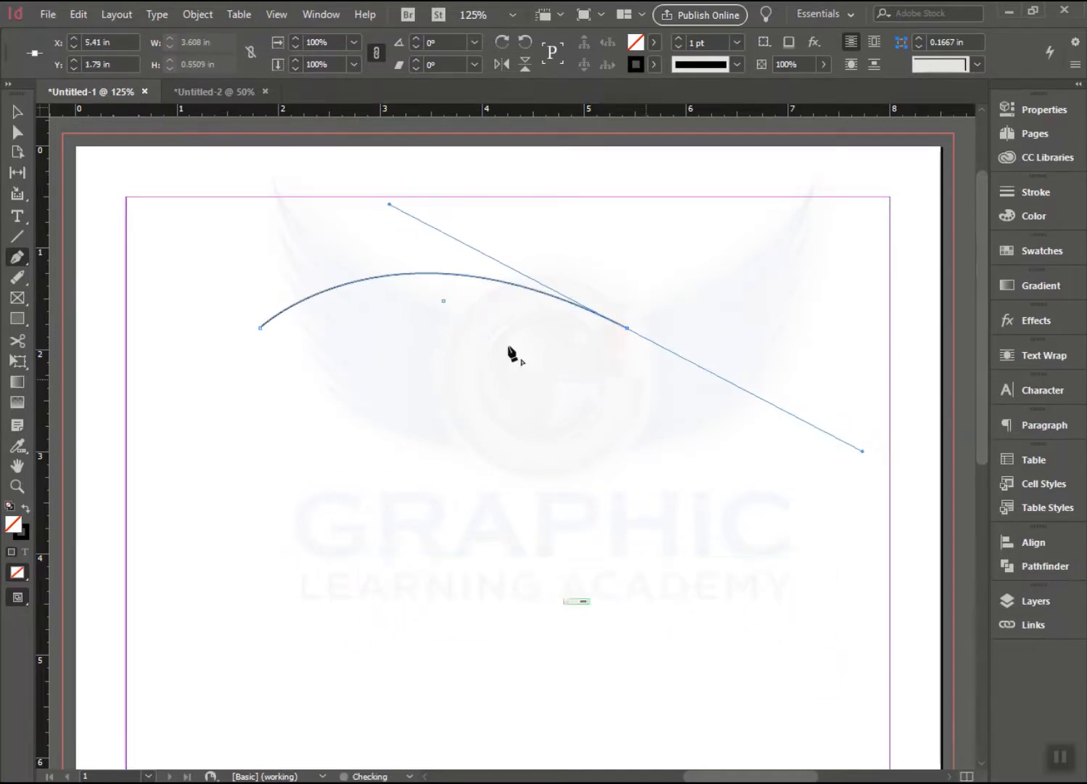
{"action": "left_click", "coordinate": [628, 328]}
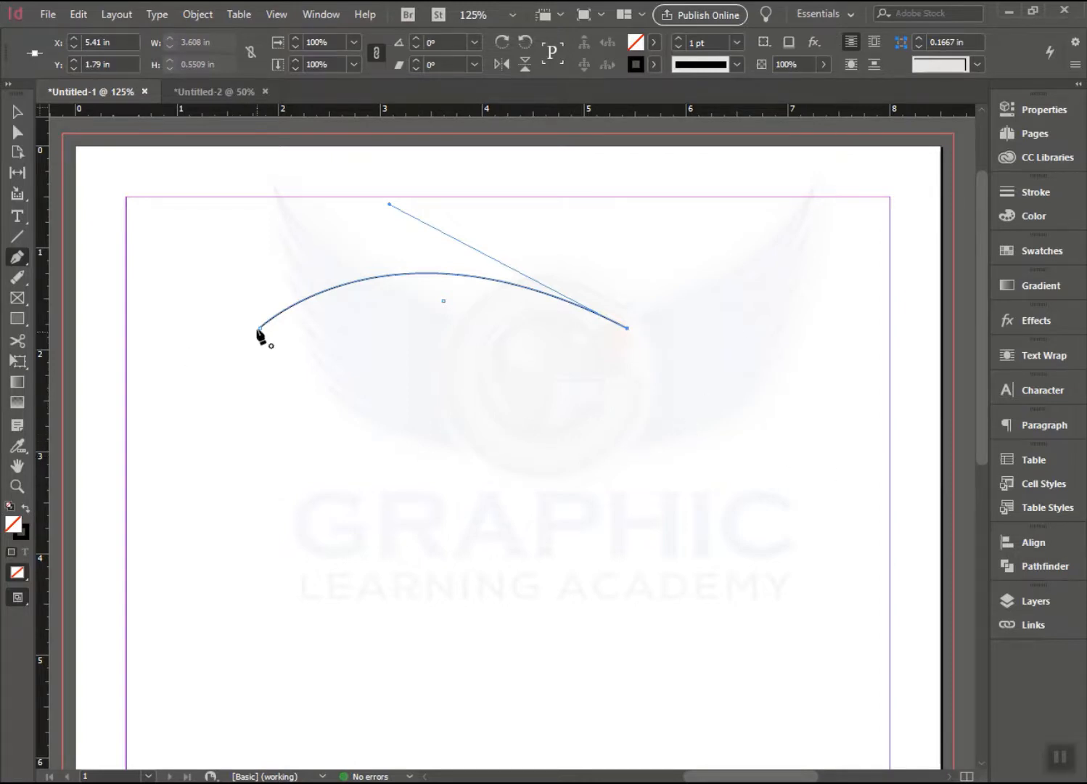
{"action": "left_click_drag", "start_coordinate": [259, 329], "coordinate": [417, 467]}
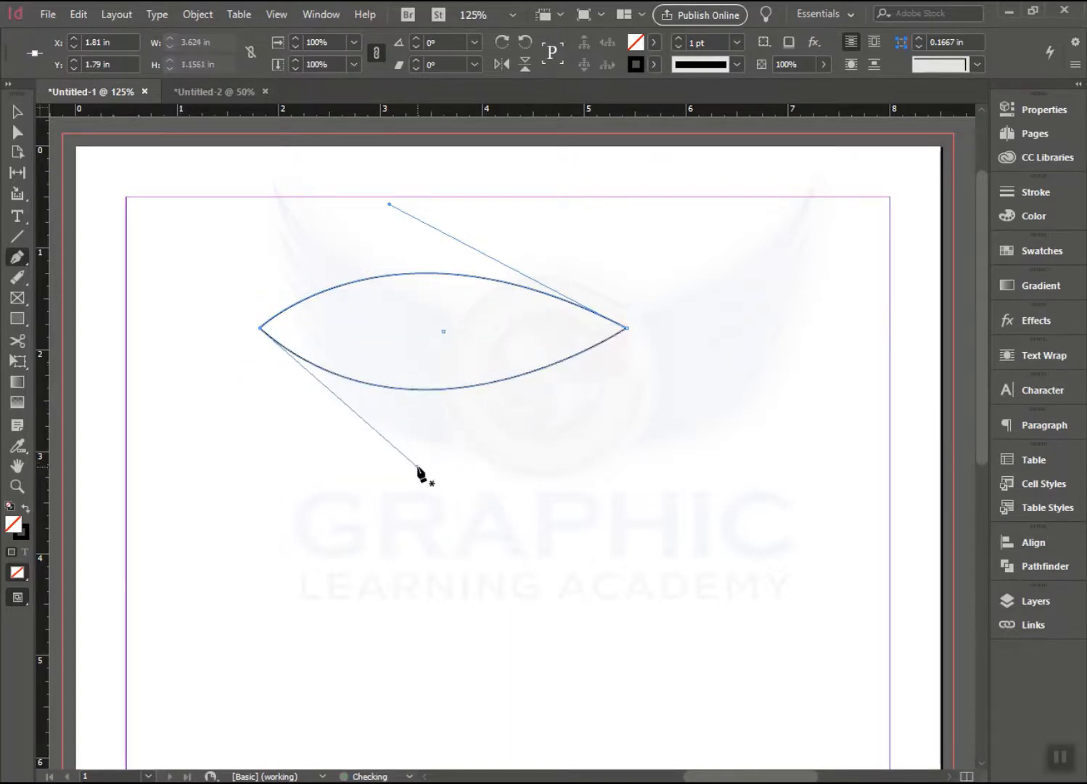
{"action": "left_click", "coordinate": [13, 115]}
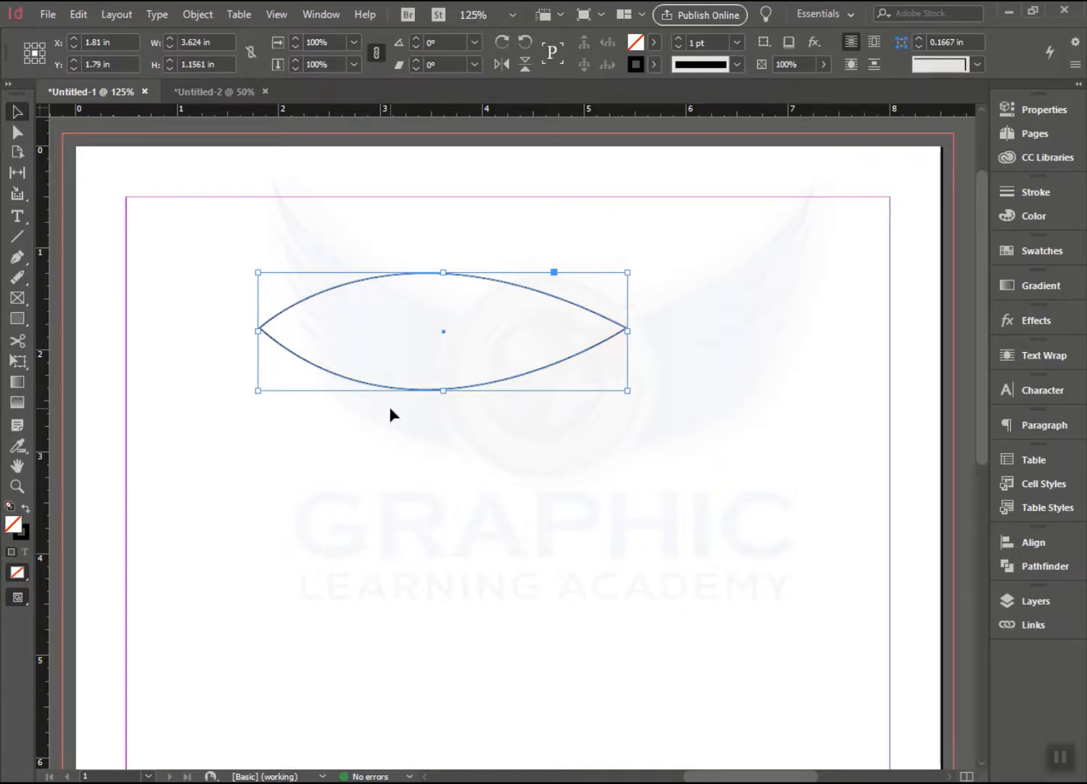
{"action": "key", "text": "Delete"}
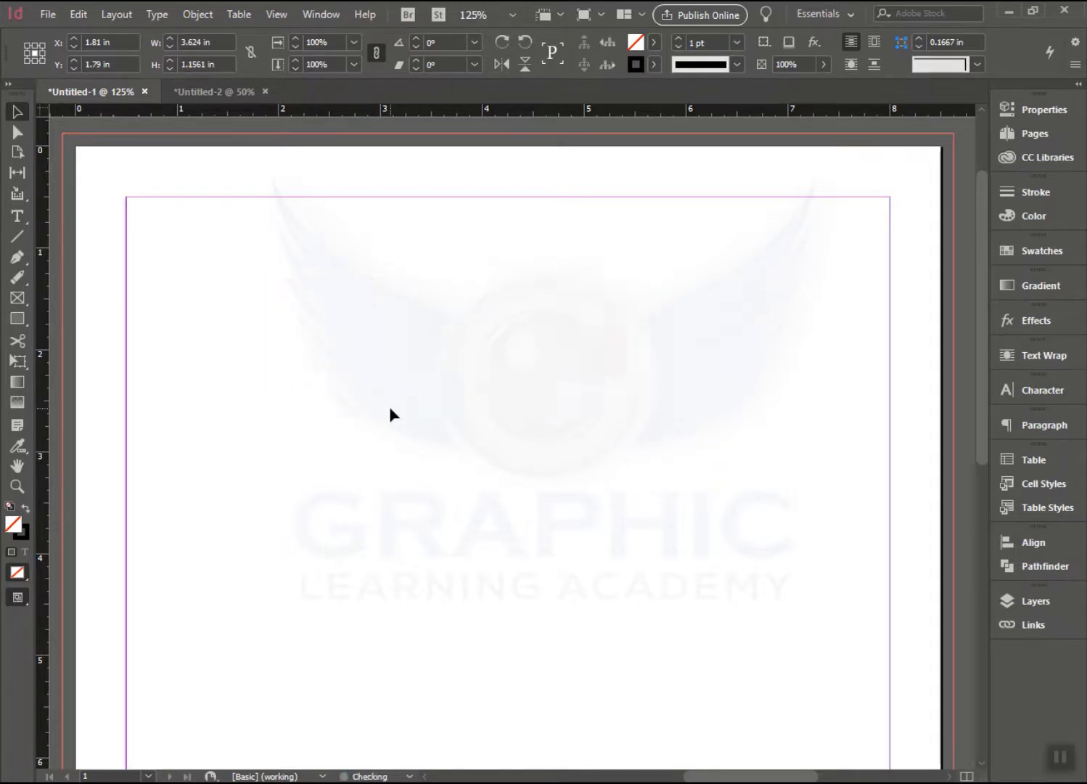
Draw a closed header shape with the Pen tool, following the upper page margins with a wavy lower edge, about 7.5 by 3 in.
{"action": "left_click", "coordinate": [16, 261]}
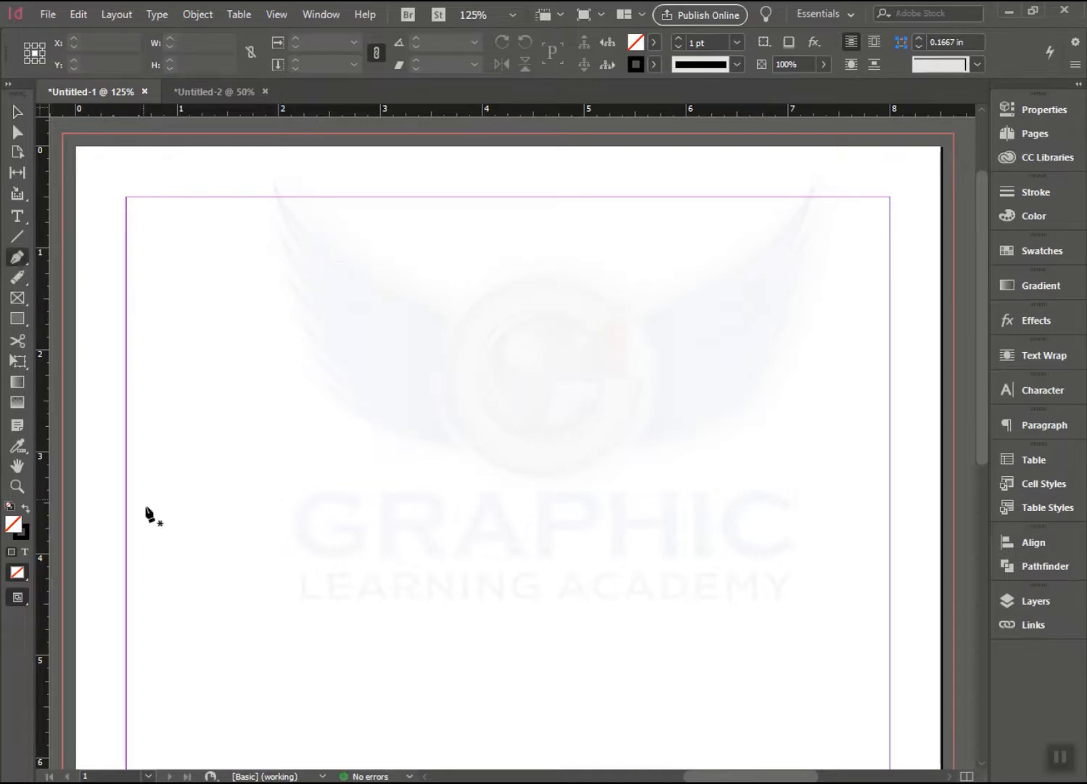
{"action": "left_click", "coordinate": [126, 496]}
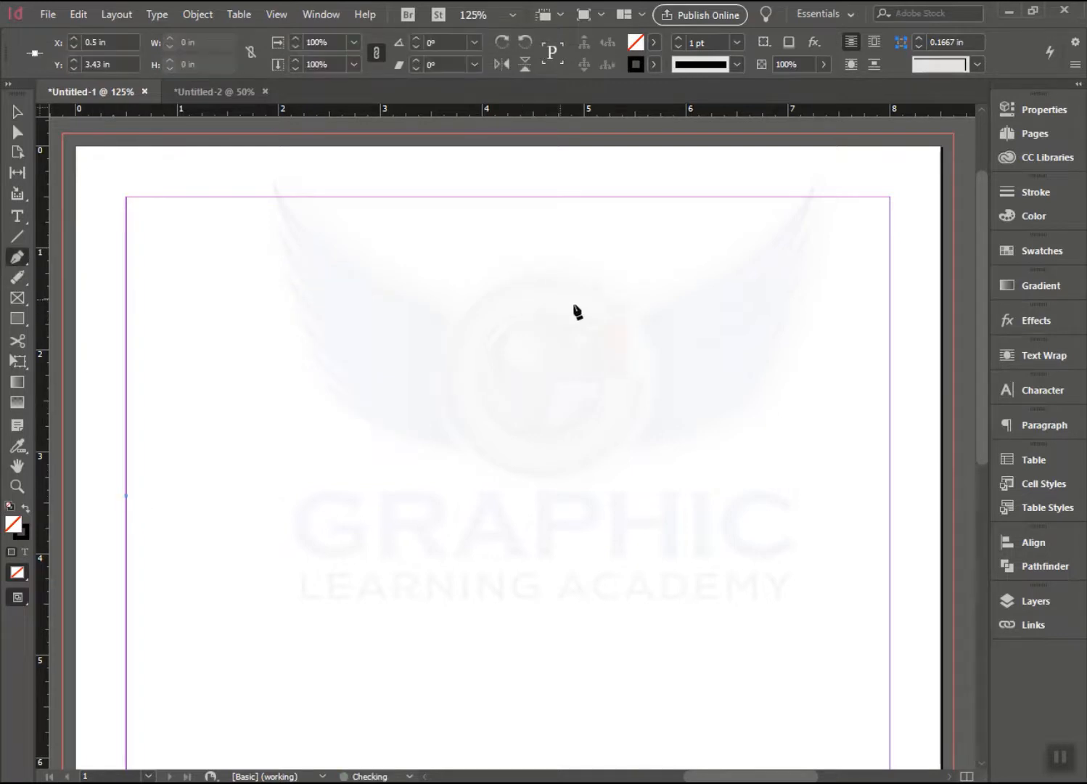
{"action": "left_click_drag", "start_coordinate": [563, 365], "coordinate": [862, 433]}
{"action": "left_click", "coordinate": [891, 390]}
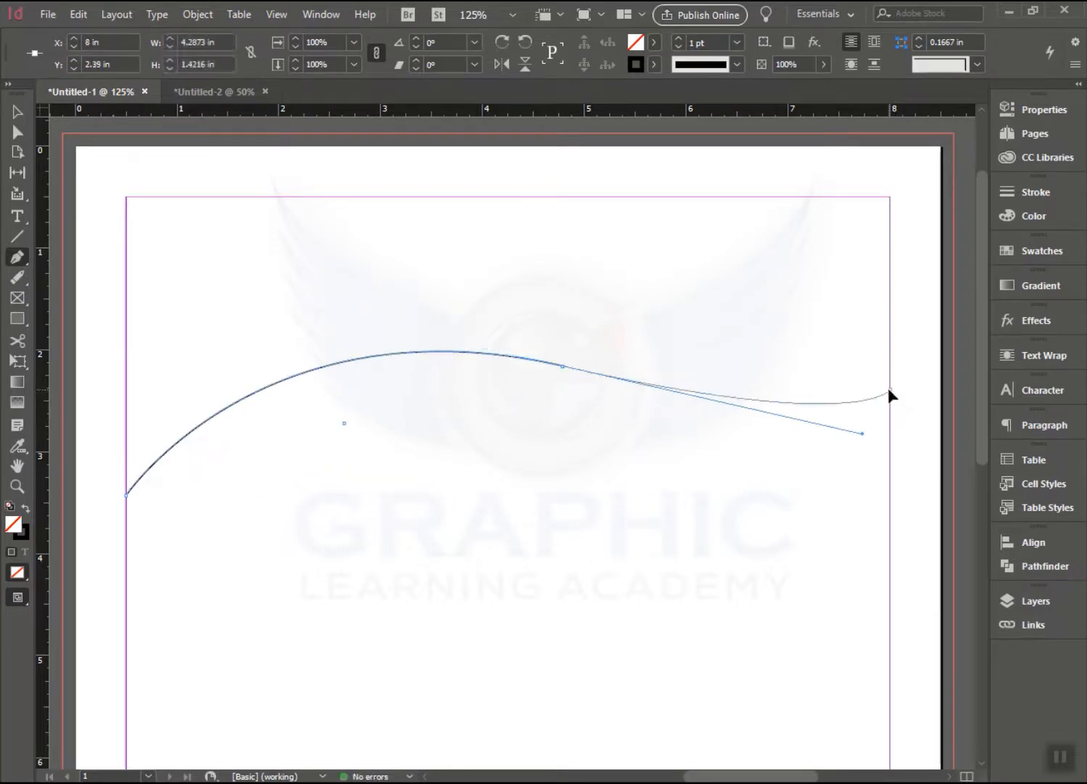
{"action": "left_click", "coordinate": [891, 197]}
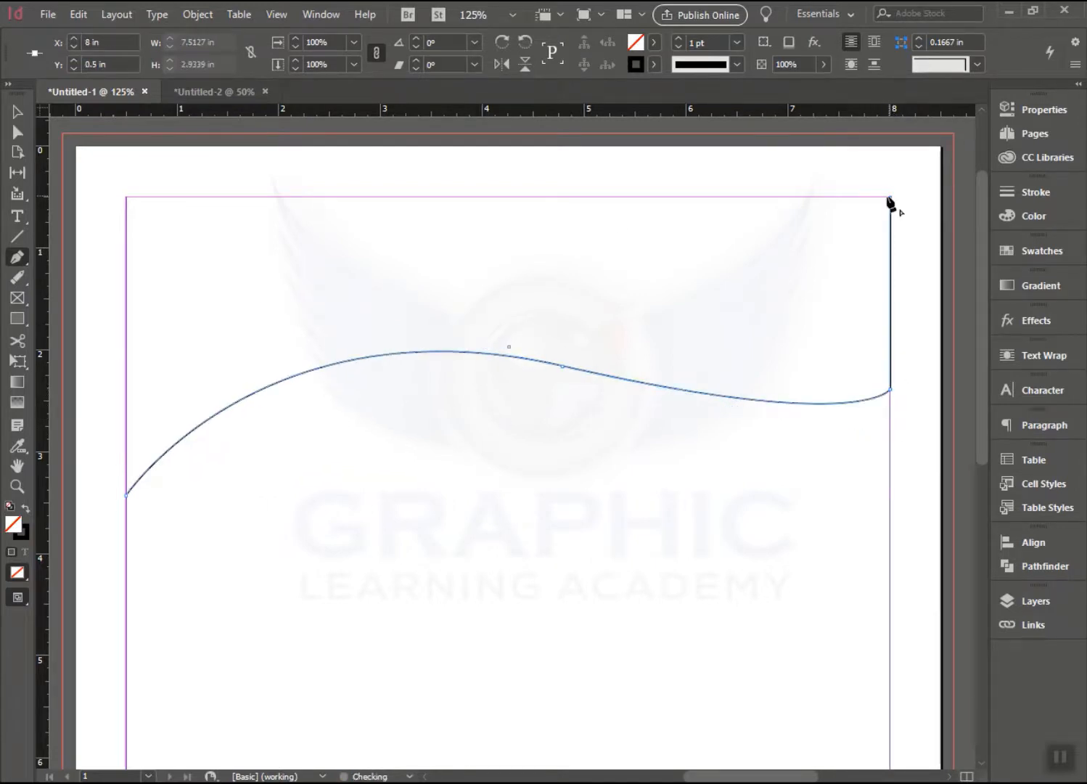
{"action": "left_click", "coordinate": [127, 198]}
{"action": "left_click", "coordinate": [126, 496]}
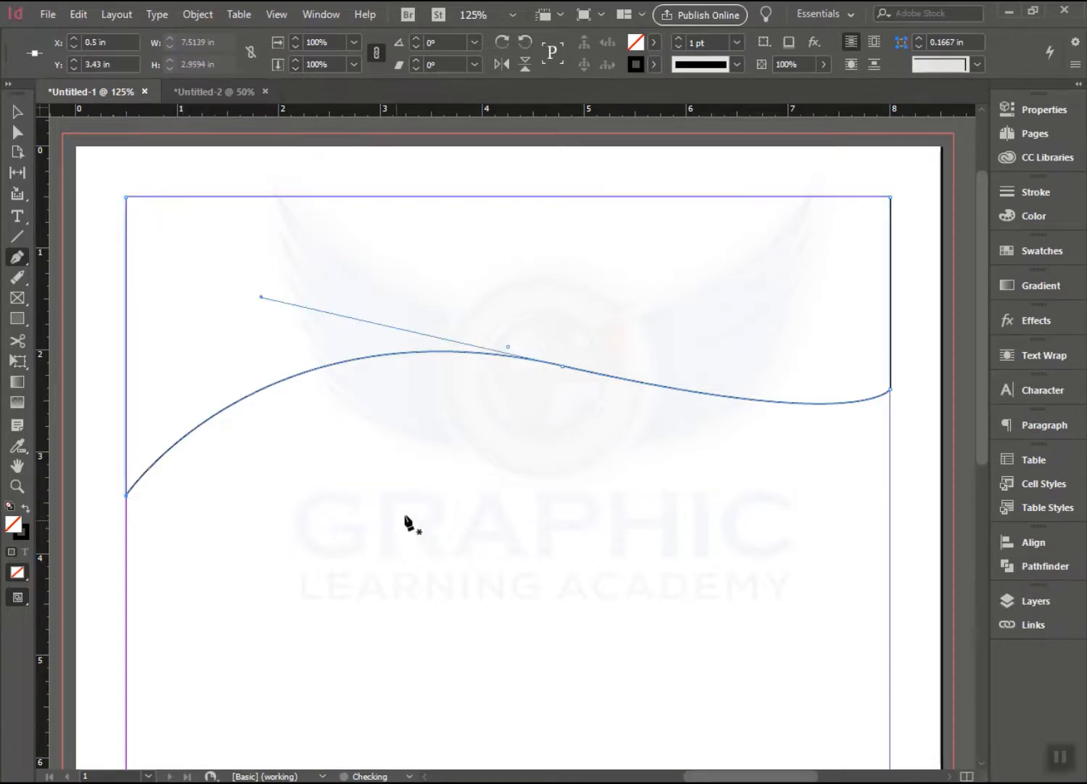
Fill the wavy header shape with blue (C 100, M 0, Y 19, K 0) and deselect it.
{"action": "left_click", "coordinate": [1028, 217]}
{"action": "left_click", "coordinate": [883, 294]}
{"action": "key", "text": "v"}
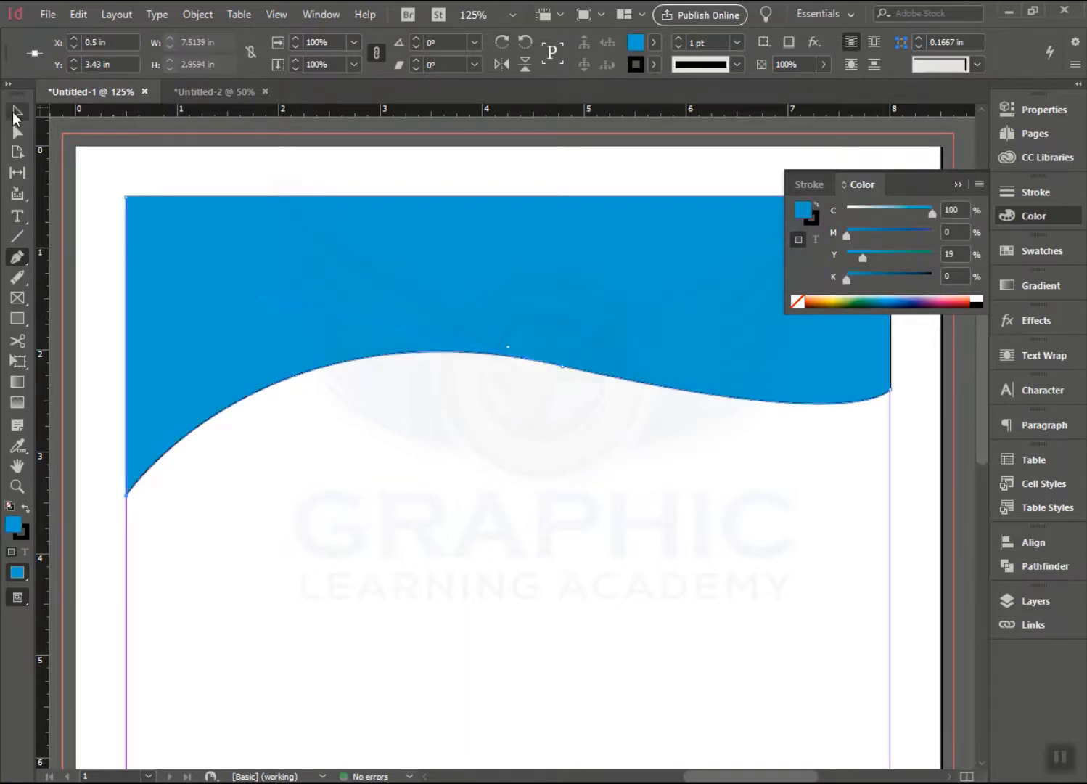
{"action": "left_click", "coordinate": [719, 508]}
{"action": "left_click", "coordinate": [751, 371]}
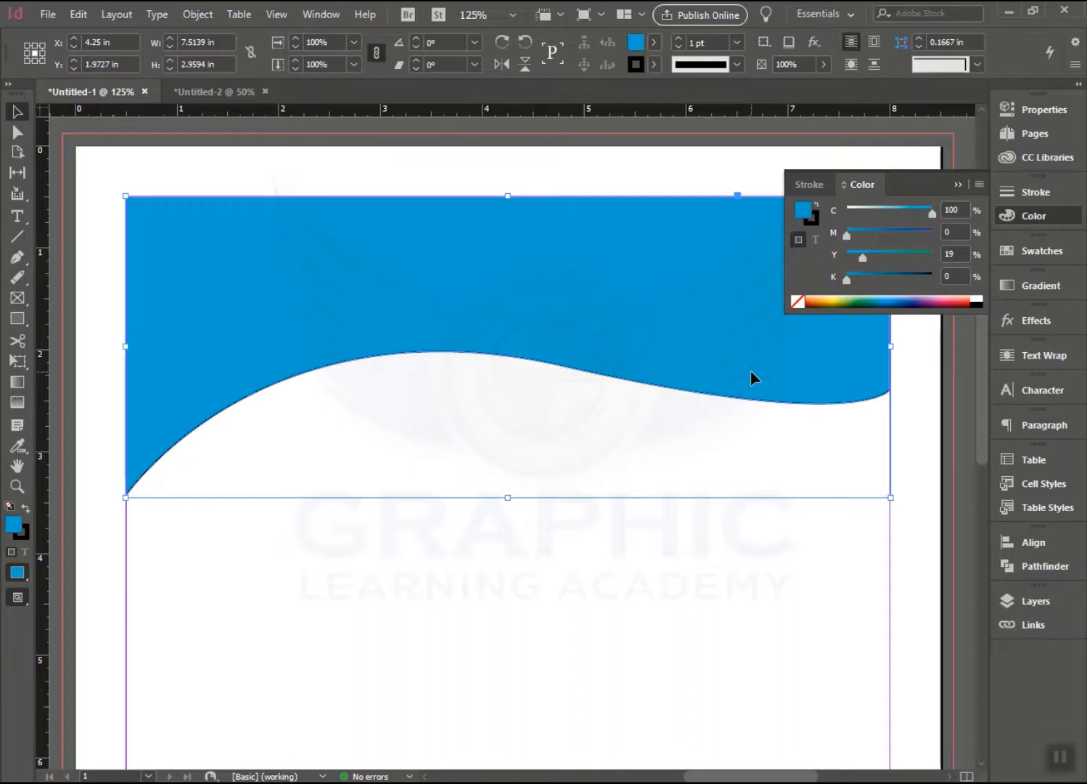
{"action": "left_click", "coordinate": [661, 726]}
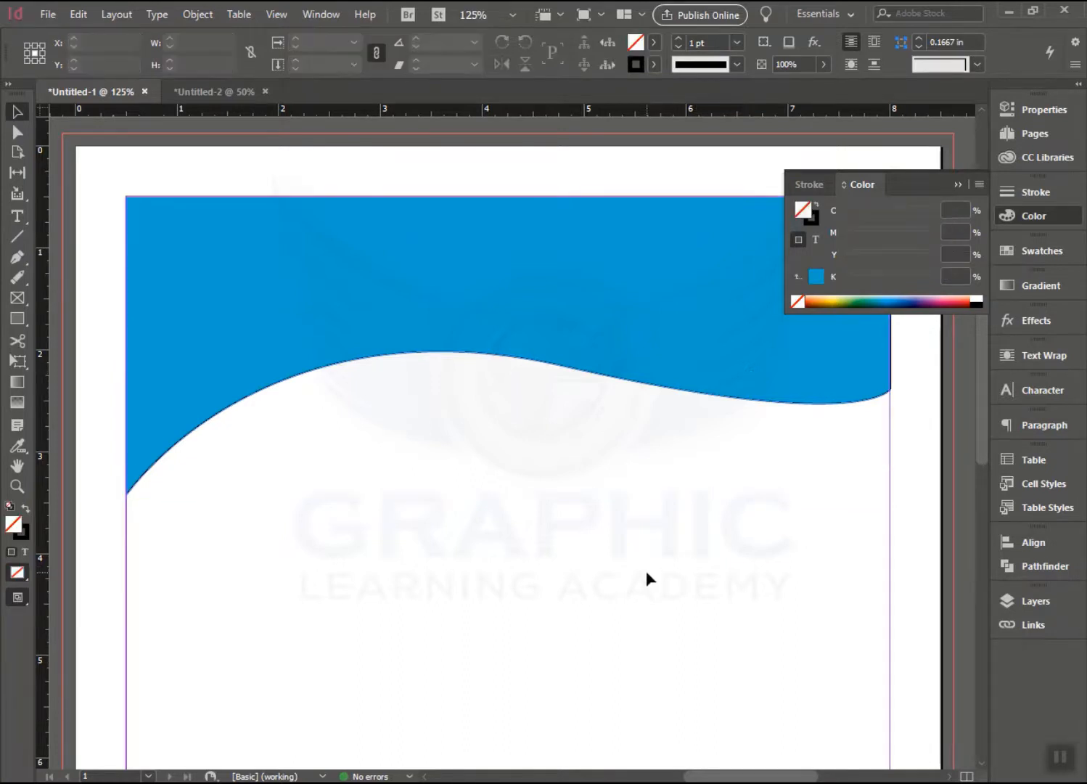
Draw an unfilled rectangle about 3.28 in wide and 2.1 in high below the blue header shape.
{"action": "left_click", "coordinate": [21, 256]}
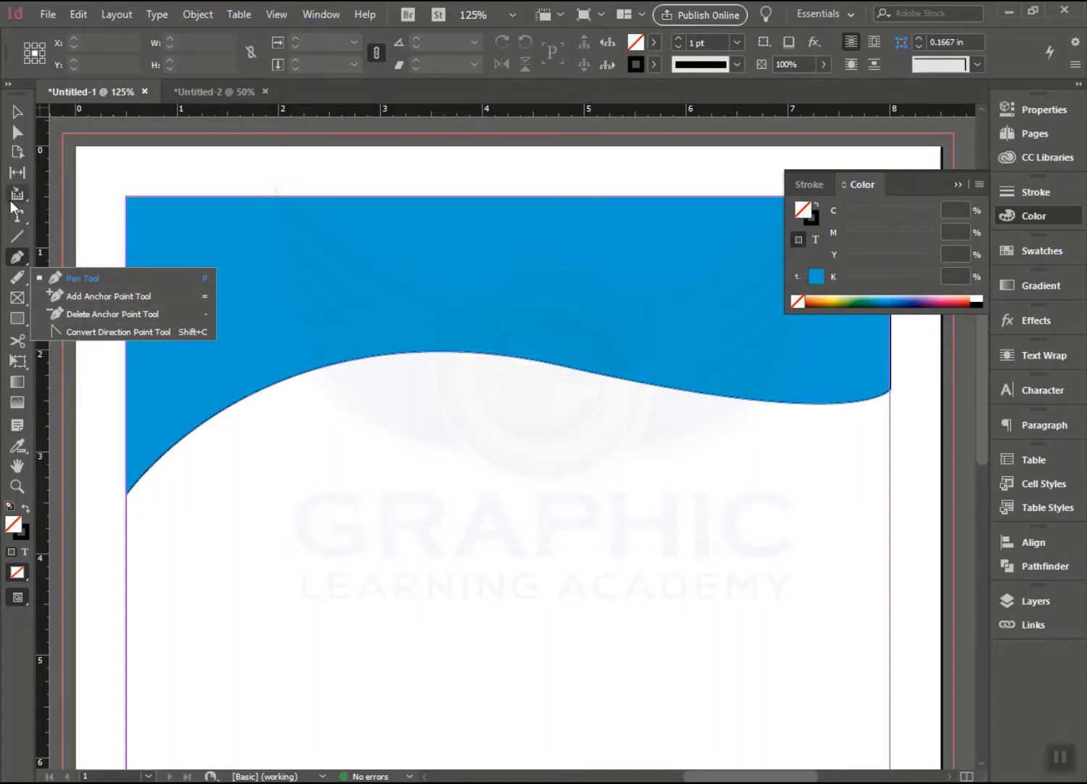
{"action": "left_click", "coordinate": [18, 261]}
{"action": "left_click_drag", "start_coordinate": [17, 318], "coordinate": [85, 335]}
{"action": "left_click_drag", "start_coordinate": [396, 476], "coordinate": [730, 689]}
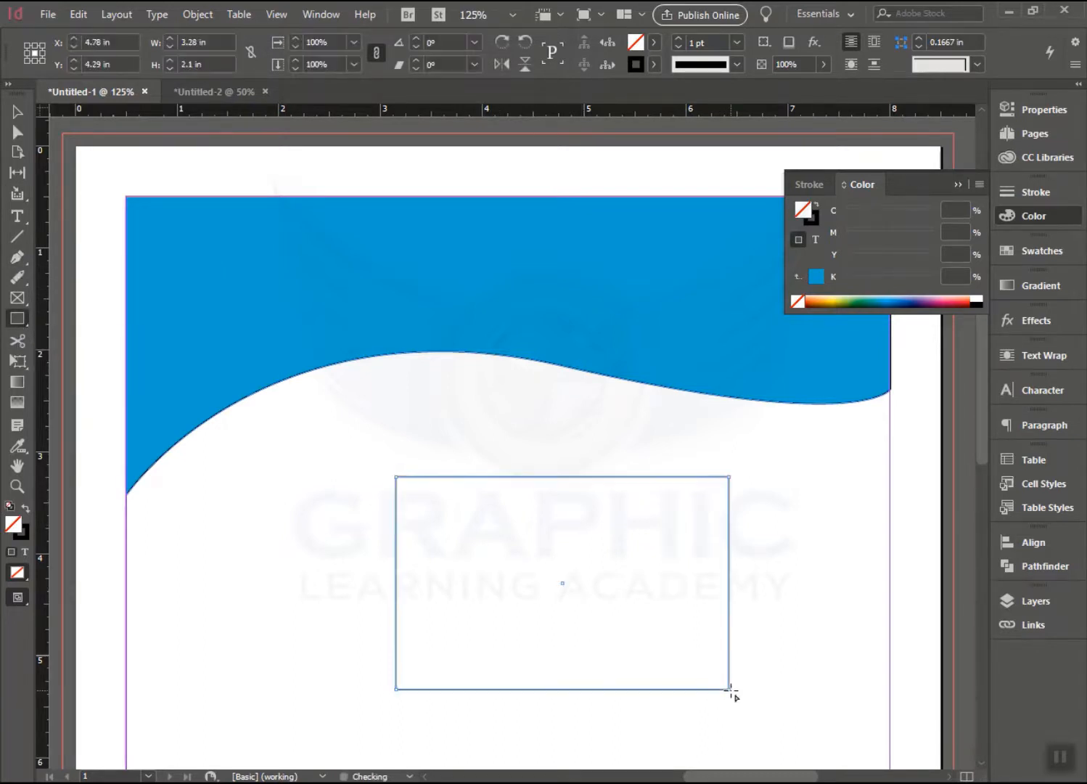
Reshape the rectangle with the Direct Selection tool, raising its upper-right corner and moving its right edge outward, to about 3.84 by 2.64 in.
{"action": "left_click", "coordinate": [11, 112]}
{"action": "left_click", "coordinate": [18, 151]}
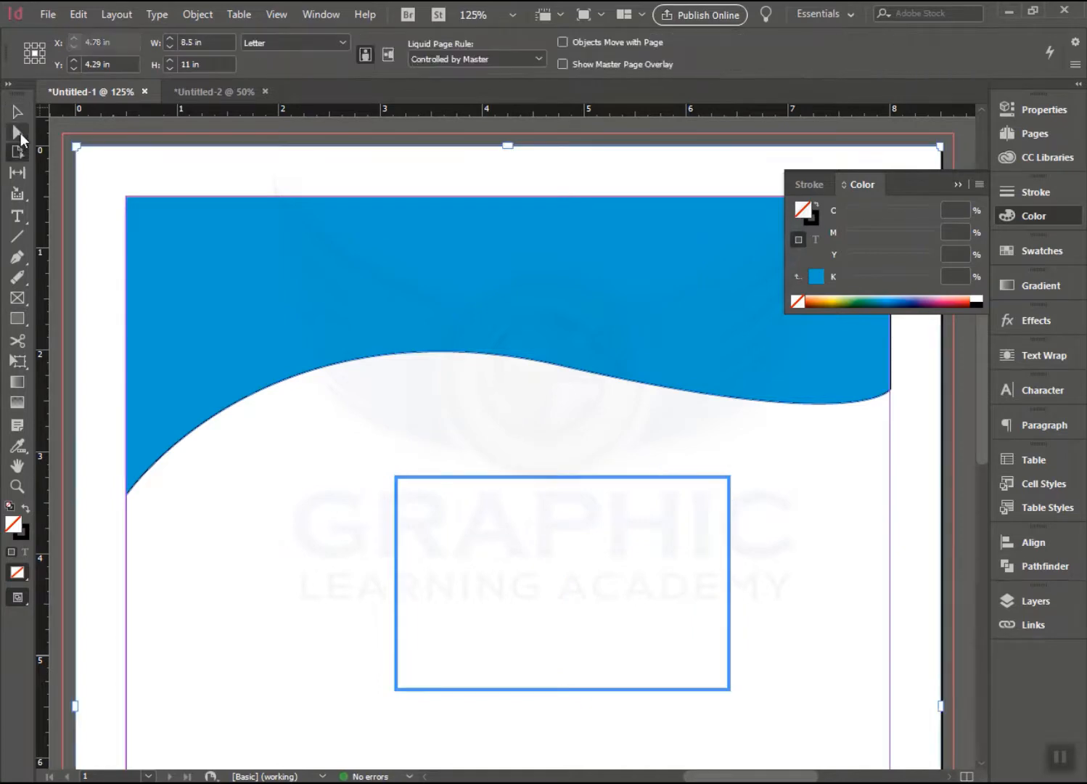
{"action": "left_click", "coordinate": [17, 133]}
{"action": "left_click", "coordinate": [535, 420]}
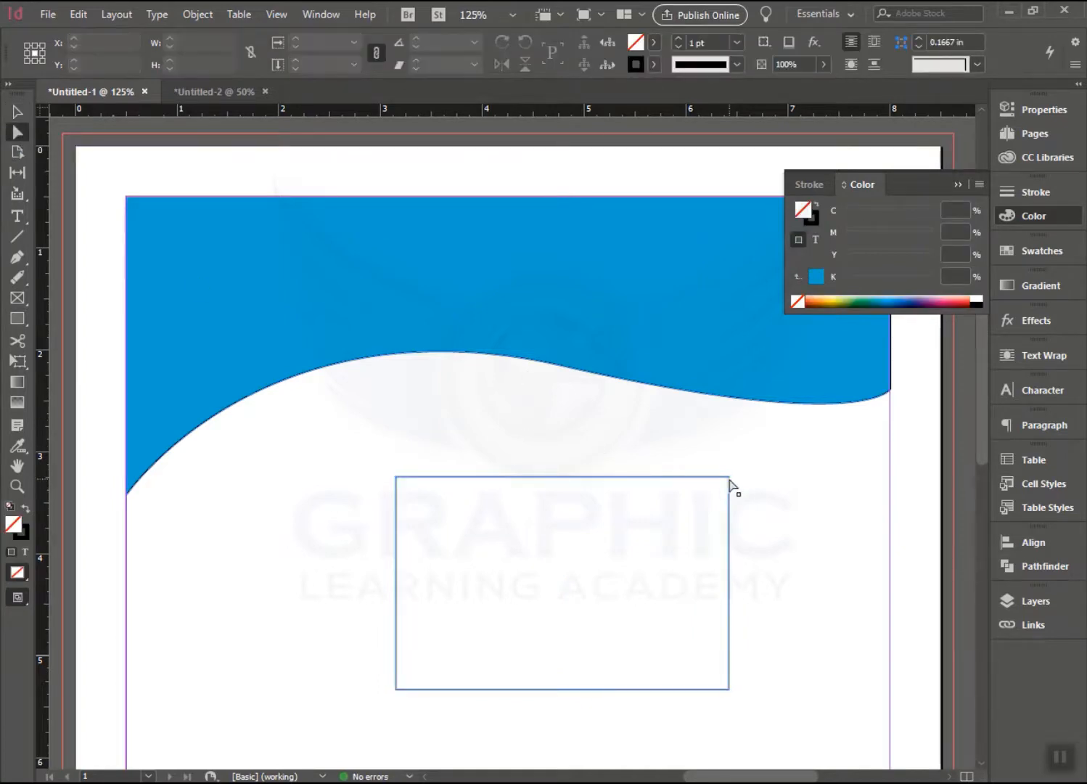
{"action": "left_click_drag", "start_coordinate": [729, 477], "coordinate": [729, 424]}
{"action": "left_click_drag", "start_coordinate": [731, 597], "coordinate": [784, 607]}
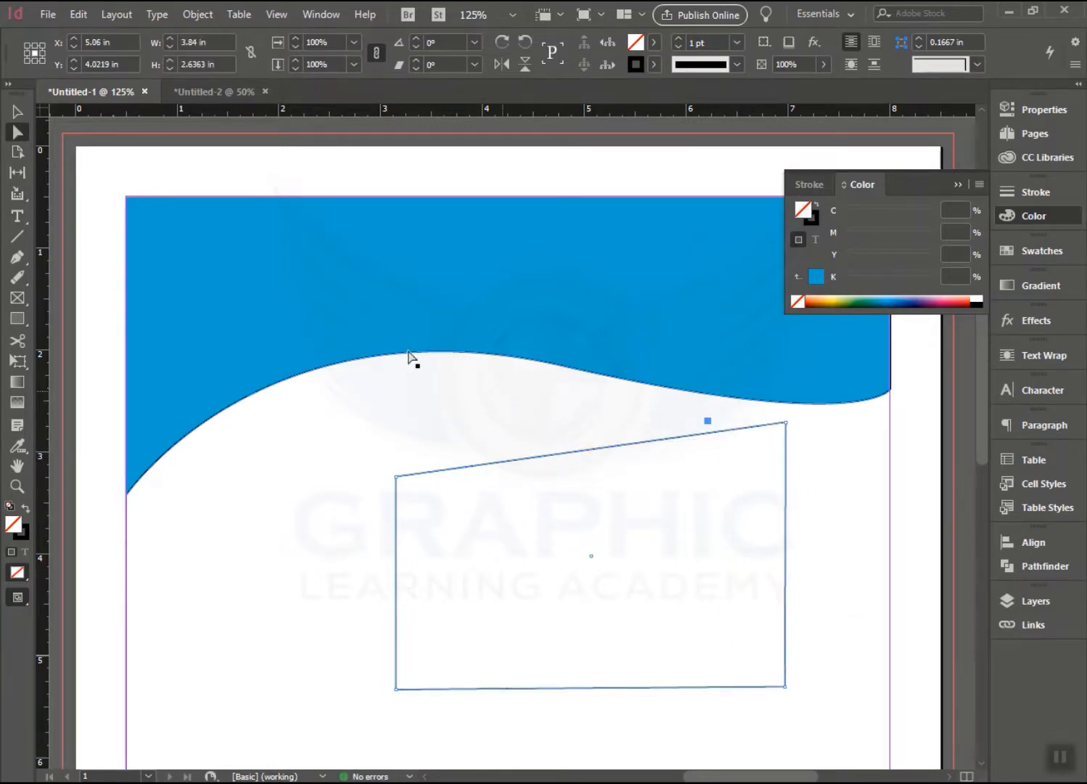
Try to move the reshaped rectangle's slanted upper edge higher, and undo that move.
{"action": "left_click_drag", "start_coordinate": [592, 454], "coordinate": [582, 421]}
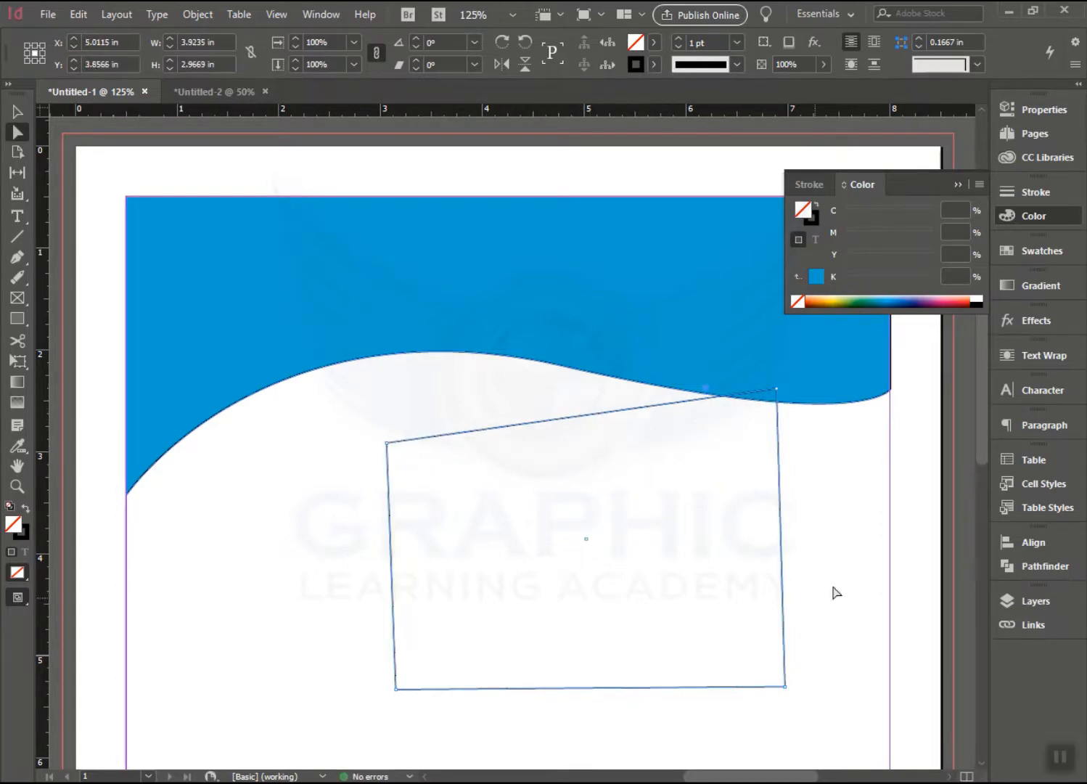
{"action": "key", "text": "ctrl+z"}
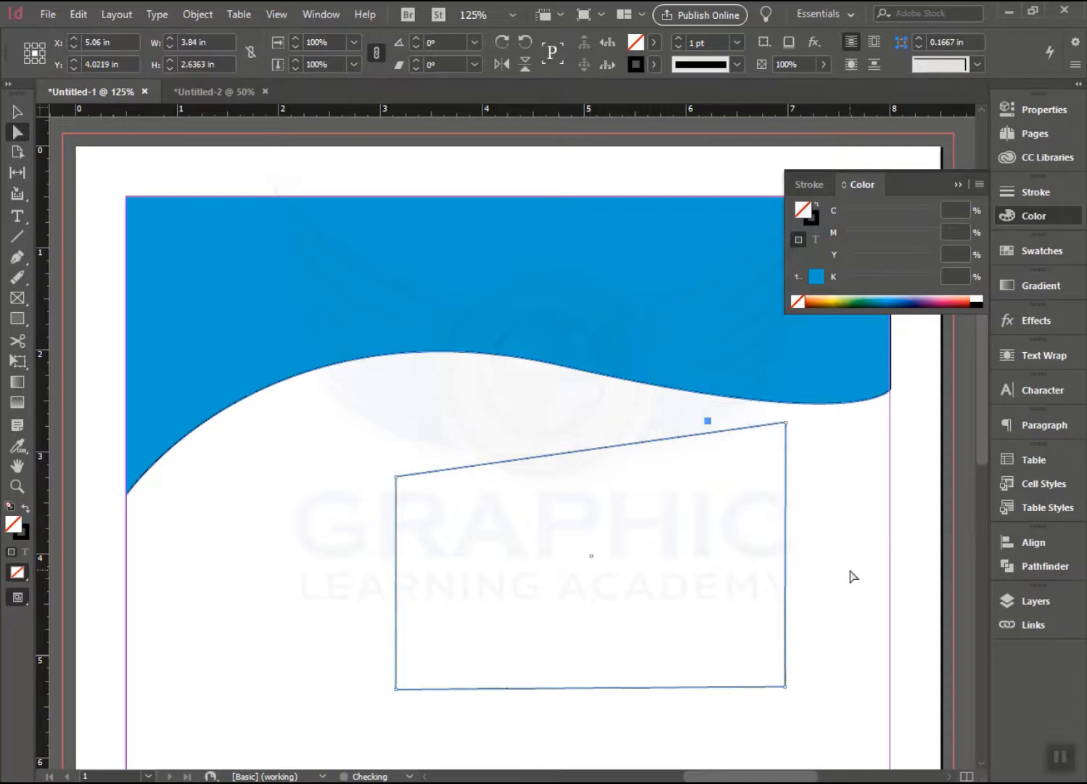
Add an anchor point midway along the outlined rectangle's slanted upper edge and two on the blue shape's wavy lower edge.
{"action": "left_click", "coordinate": [17, 257]}
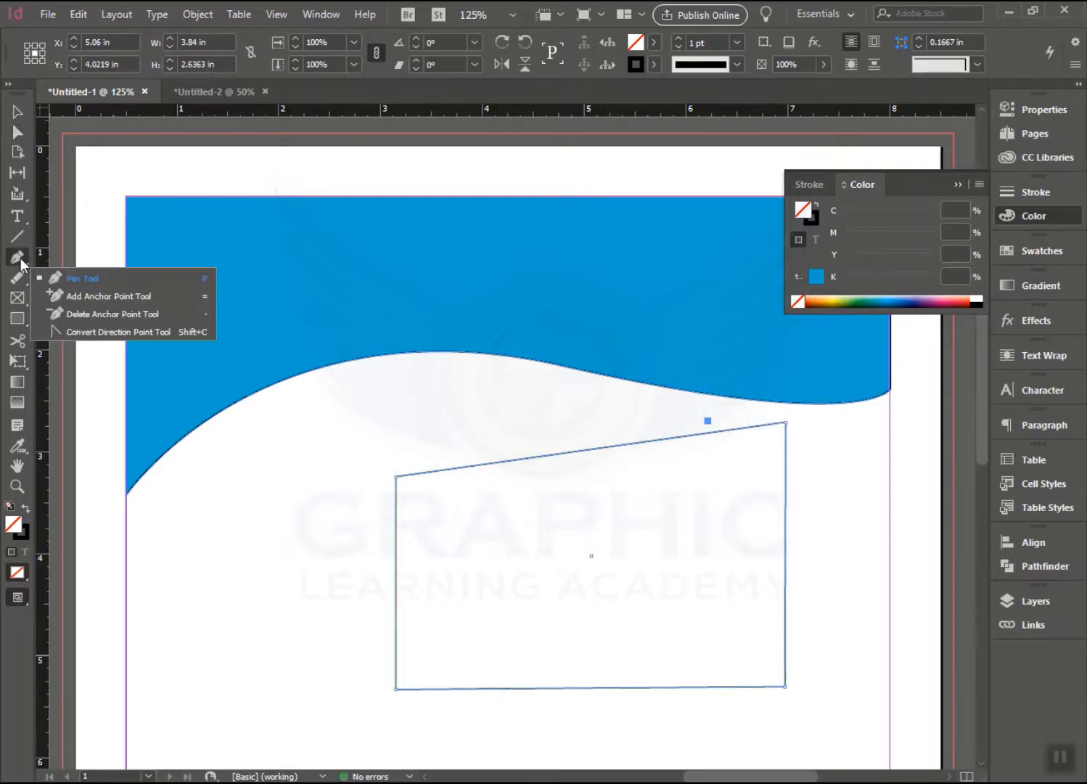
{"action": "left_click", "coordinate": [114, 299]}
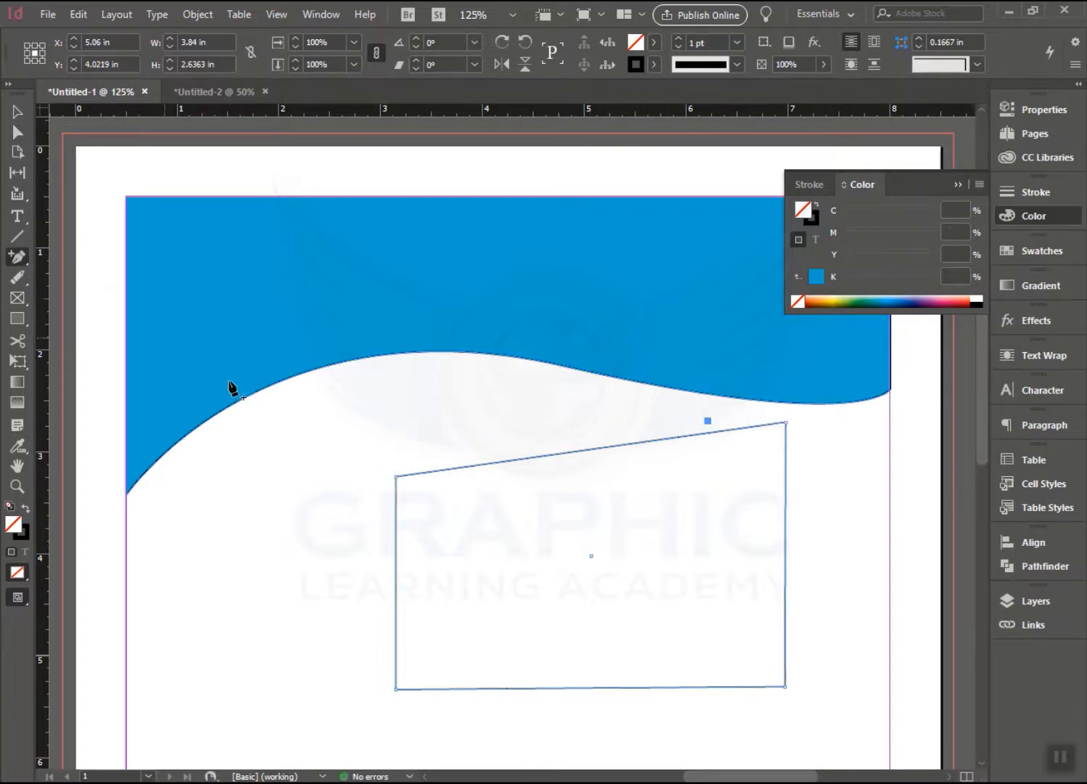
{"action": "left_click", "coordinate": [594, 448]}
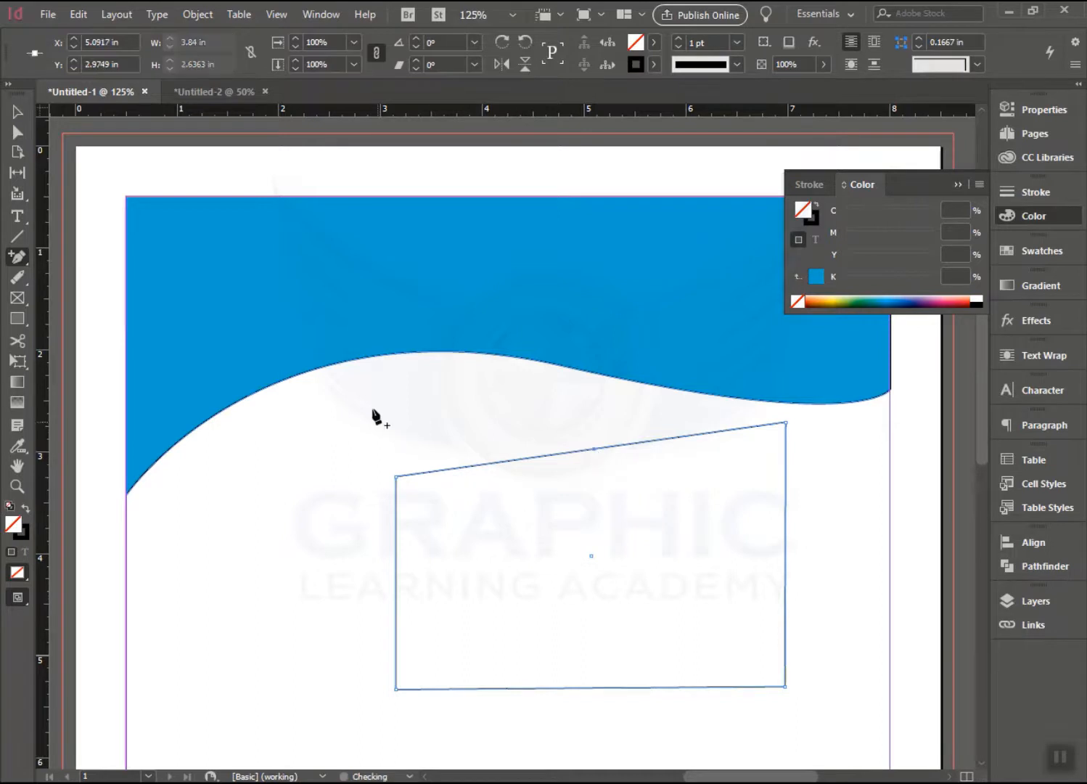
{"action": "left_click", "coordinate": [275, 384]}
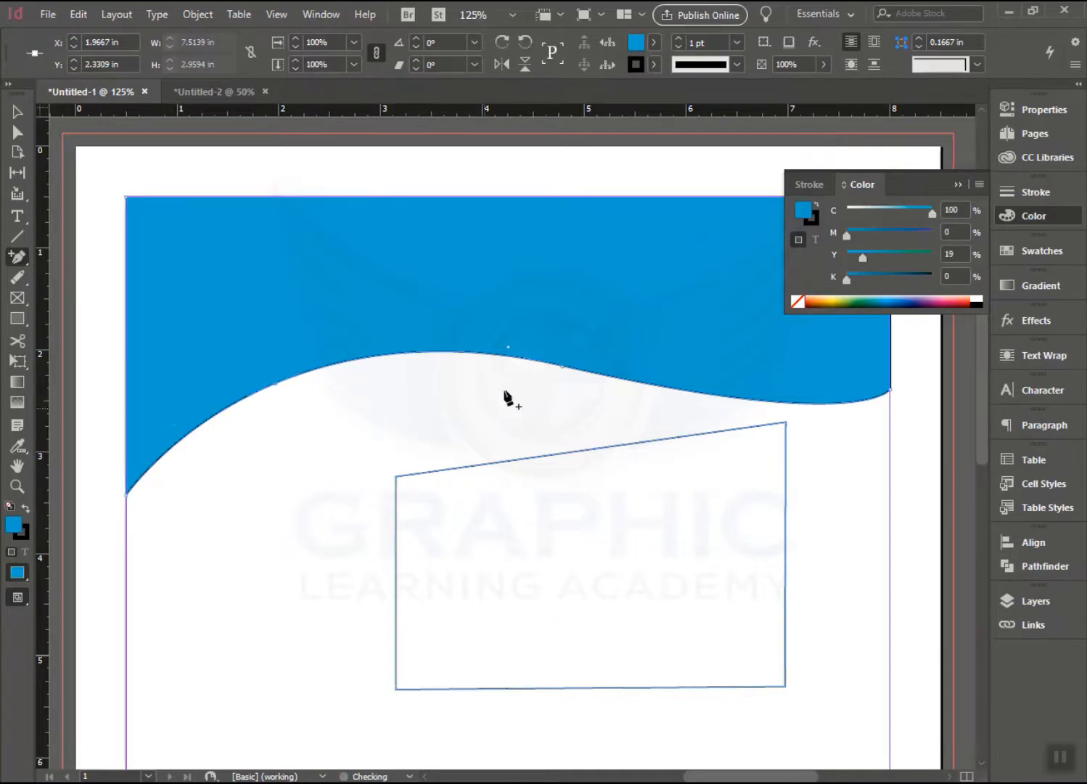
{"action": "left_click", "coordinate": [426, 352]}
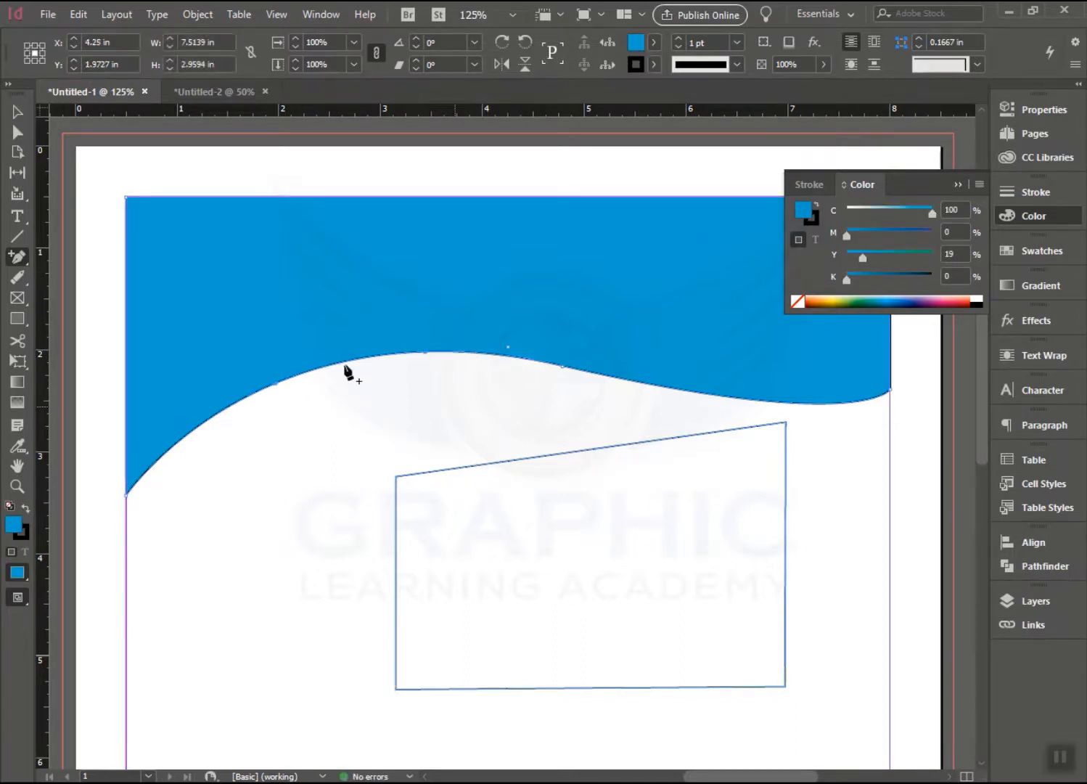
Raise the outlined rectangle's new upper-edge anchor point to about X 5.06, Y 2.78 in with the Direct Selection tool.
{"action": "left_click", "coordinate": [15, 112]}
{"action": "left_click", "coordinate": [24, 133]}
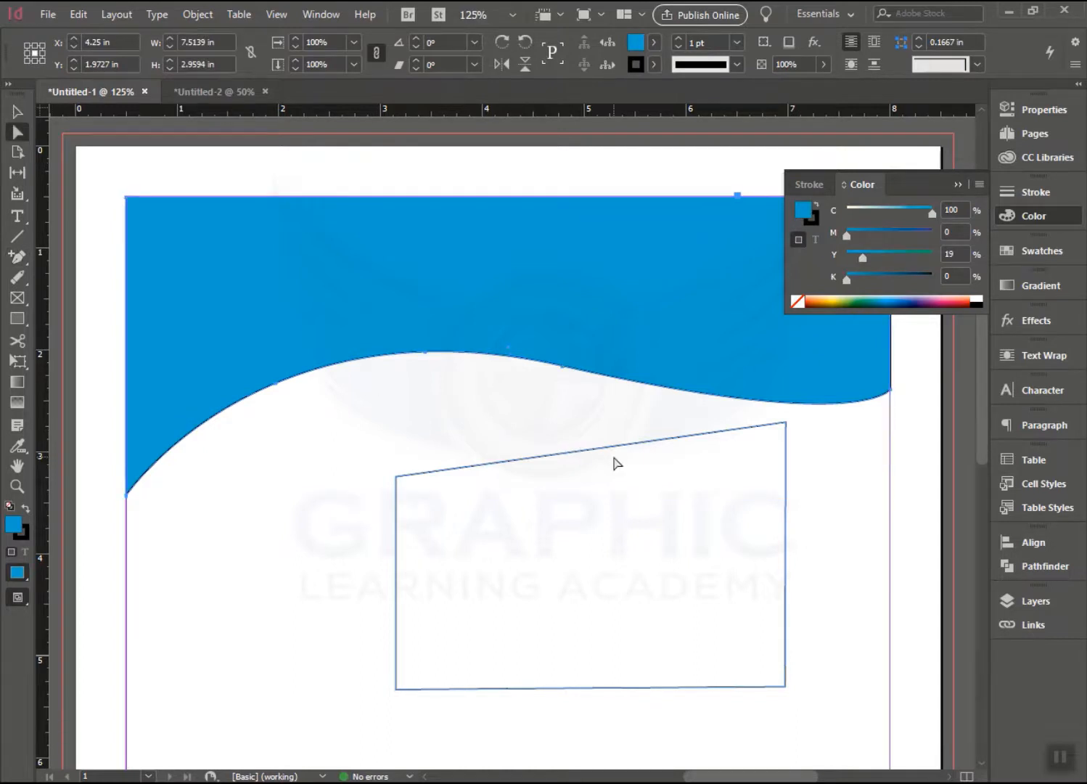
{"action": "left_click_drag", "start_coordinate": [596, 454], "coordinate": [594, 431]}
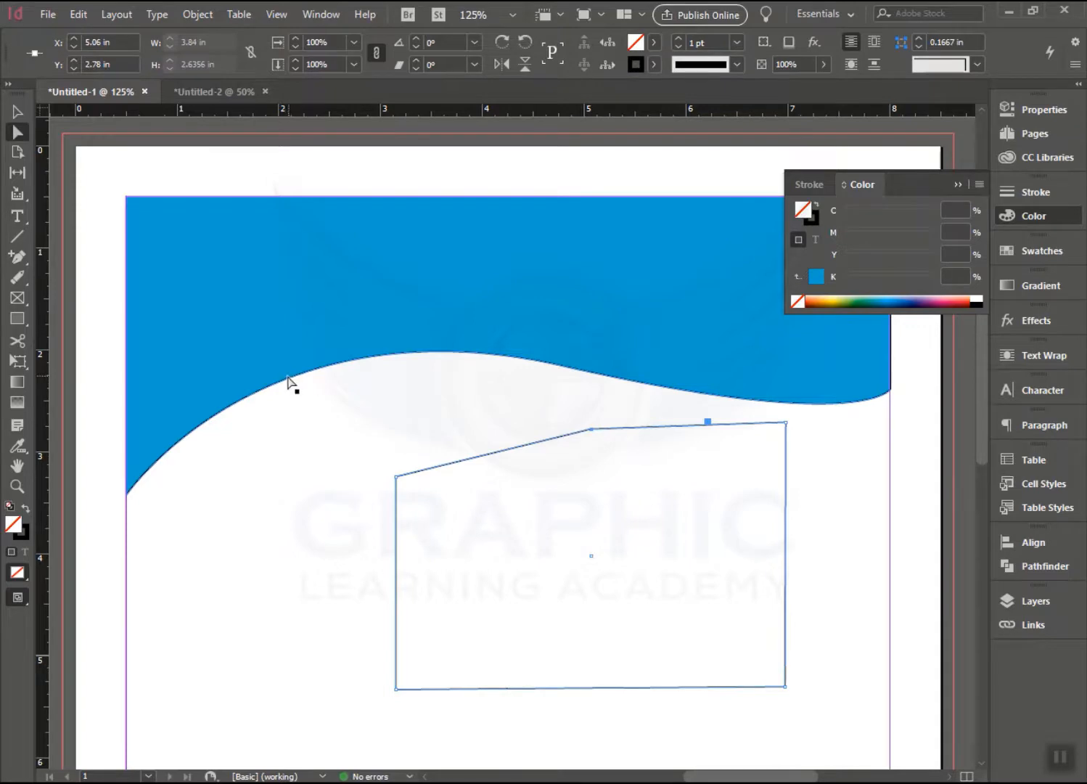
Move the blue shape's added anchor points to about X 2.13, Y 4.54 in and X 3.68, Y 1.25 in, and adjust their handles into sharp peaks.
{"action": "left_click_drag", "start_coordinate": [288, 377], "coordinate": [292, 609]}
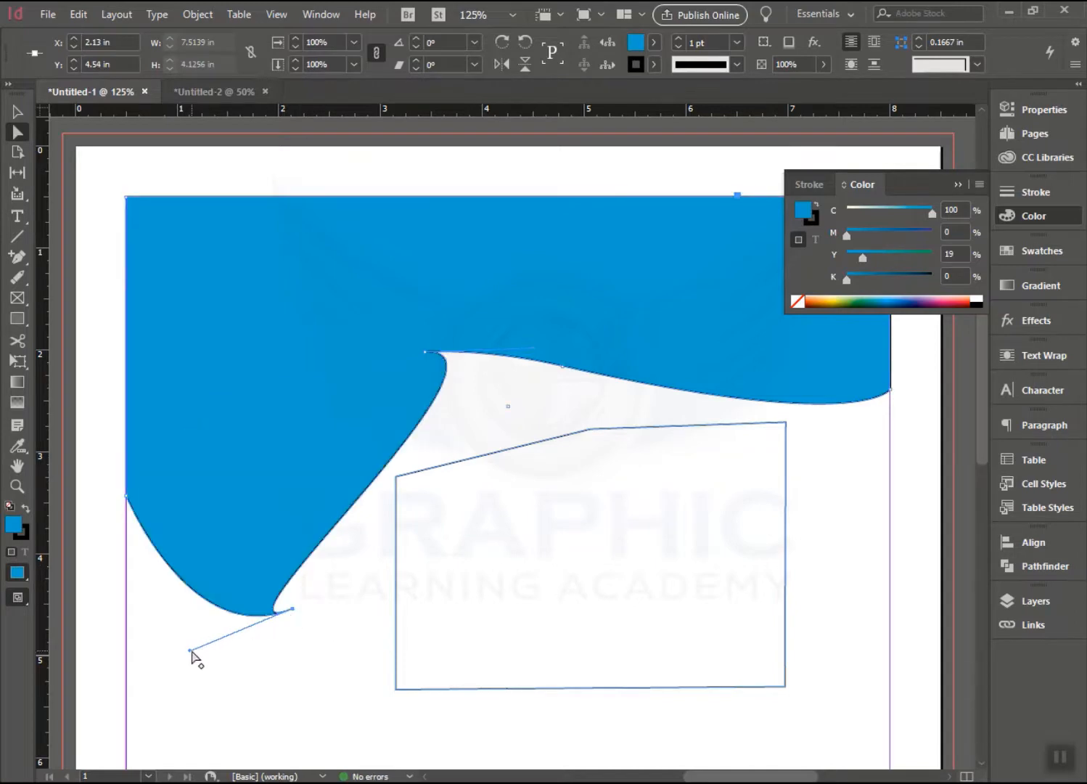
{"action": "left_click_drag", "start_coordinate": [191, 651], "coordinate": [294, 490]}
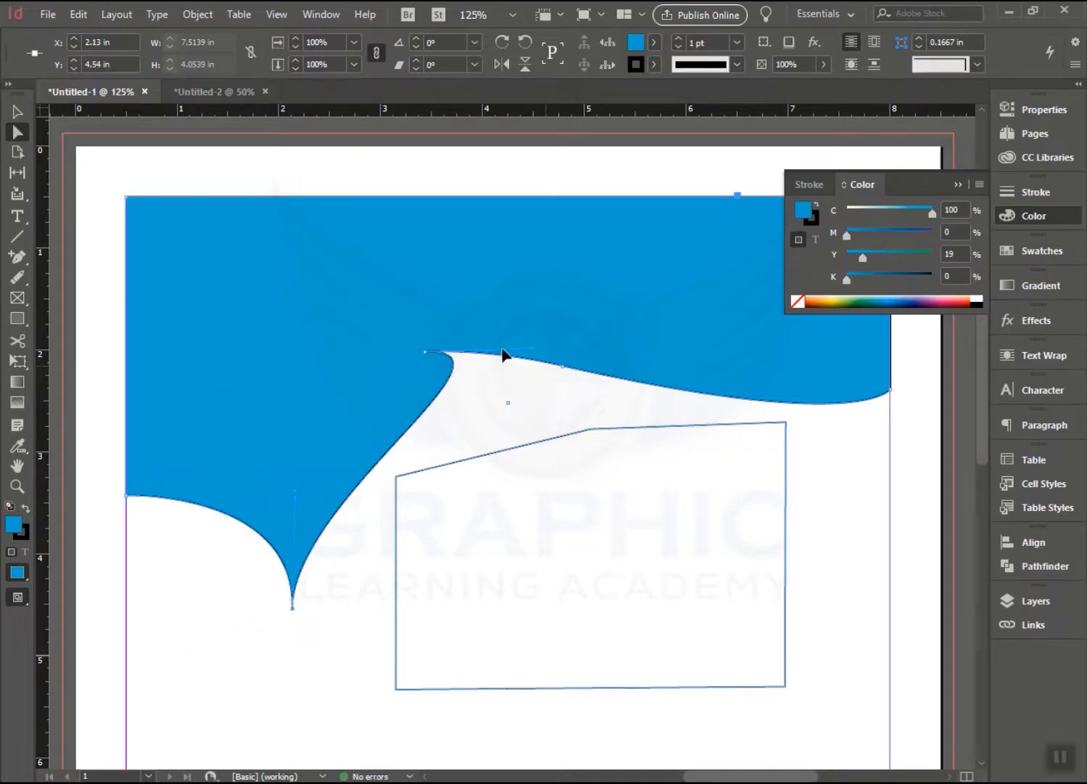
{"action": "left_click_drag", "start_coordinate": [430, 351], "coordinate": [455, 276]}
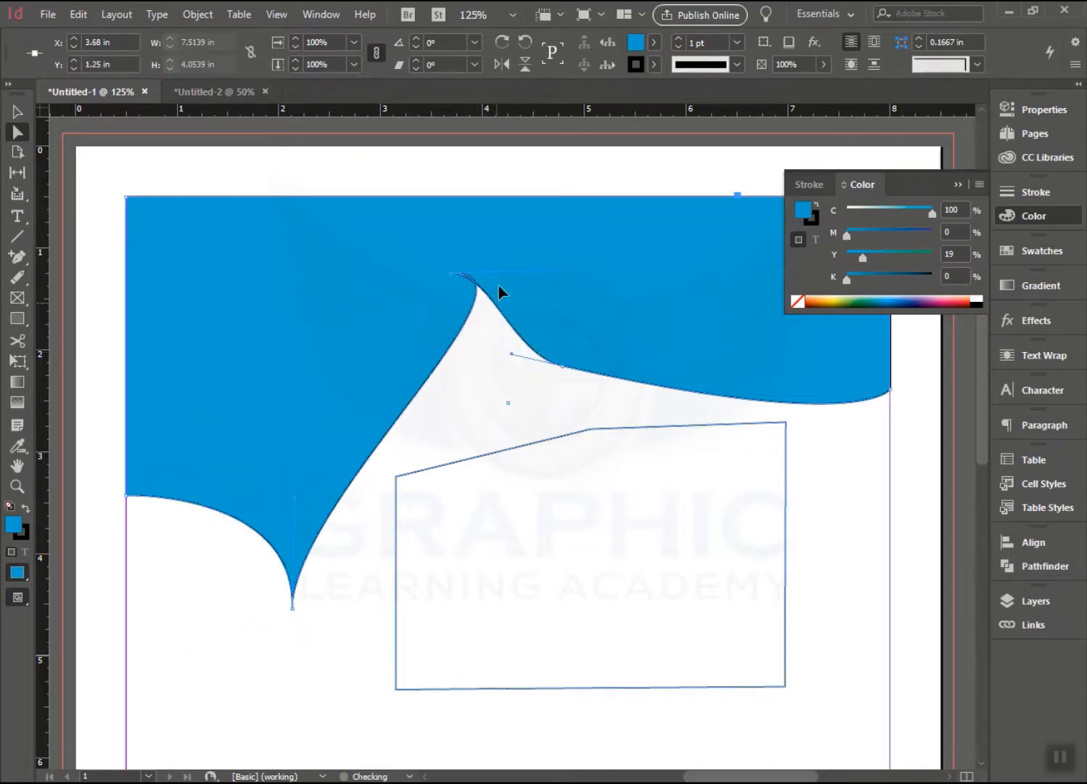
{"action": "left_click_drag", "start_coordinate": [556, 271], "coordinate": [450, 360]}
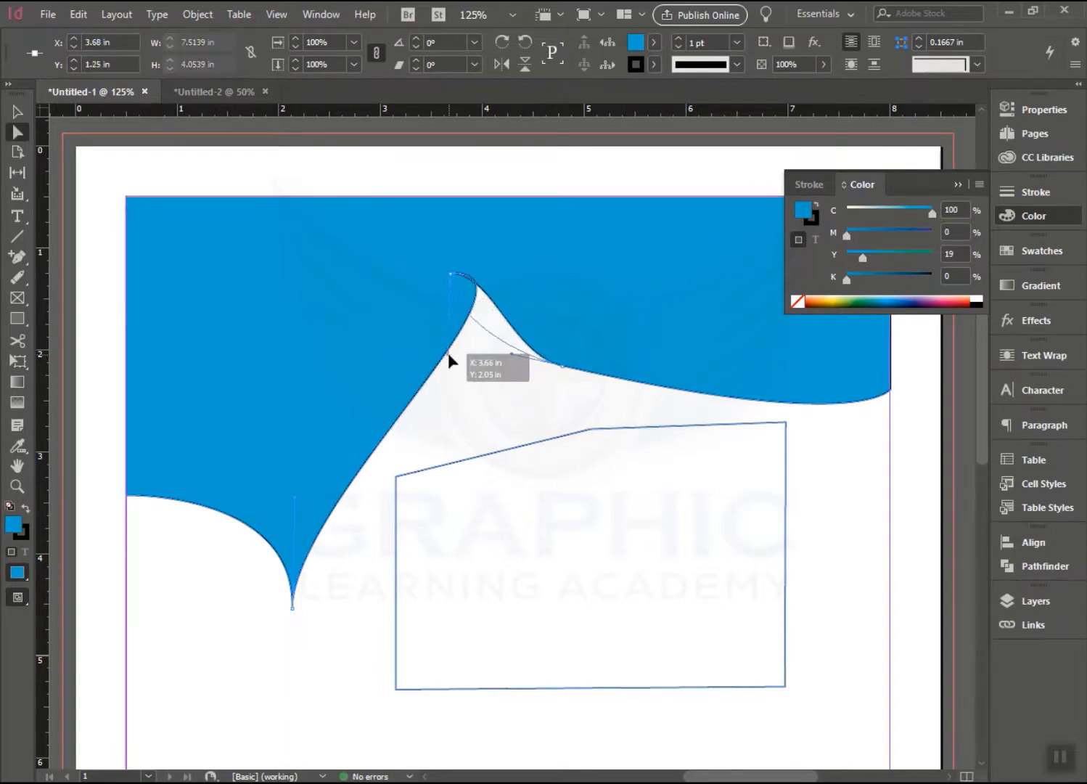
{"action": "left_click", "coordinate": [479, 432]}
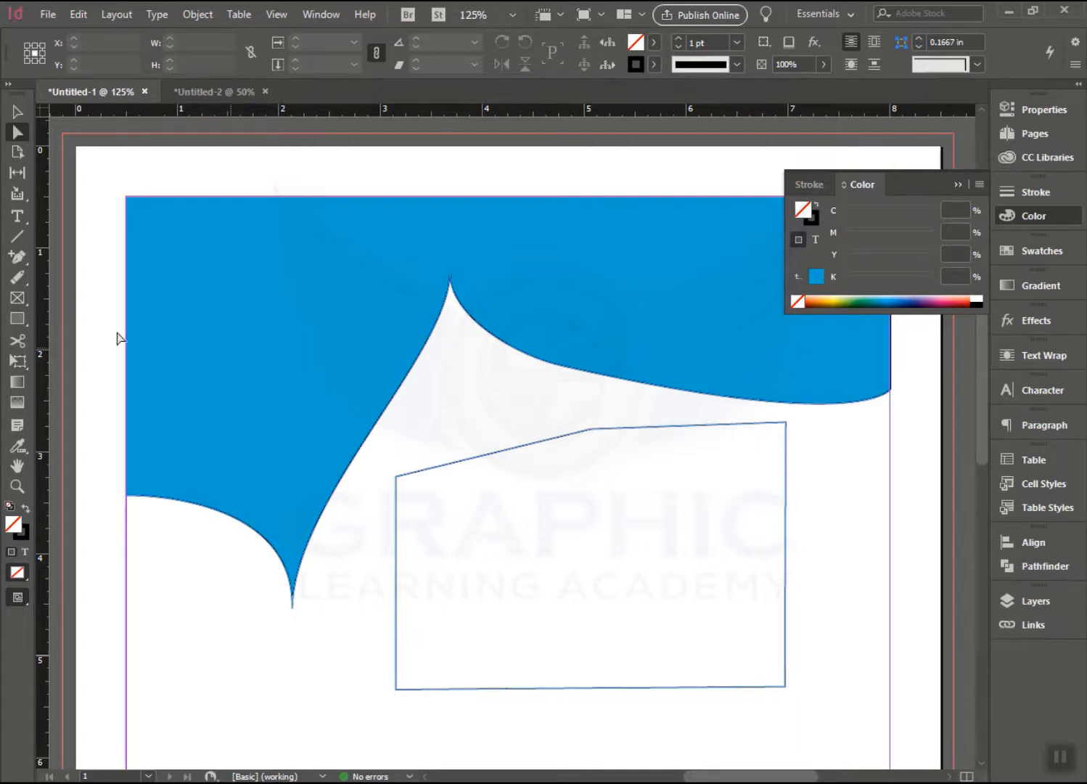
Delete the two added anchor points from the blue shape and the added one from the outlined rectangle's upper edge.
{"action": "left_click", "coordinate": [17, 256]}
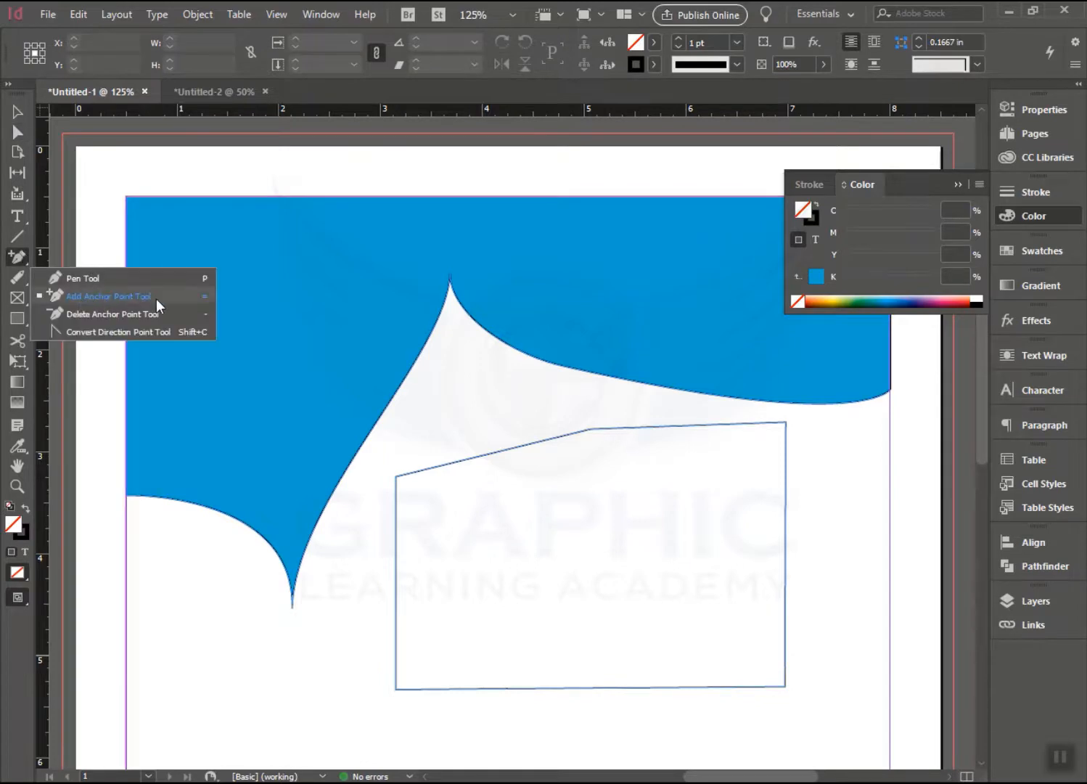
{"action": "left_click", "coordinate": [83, 314]}
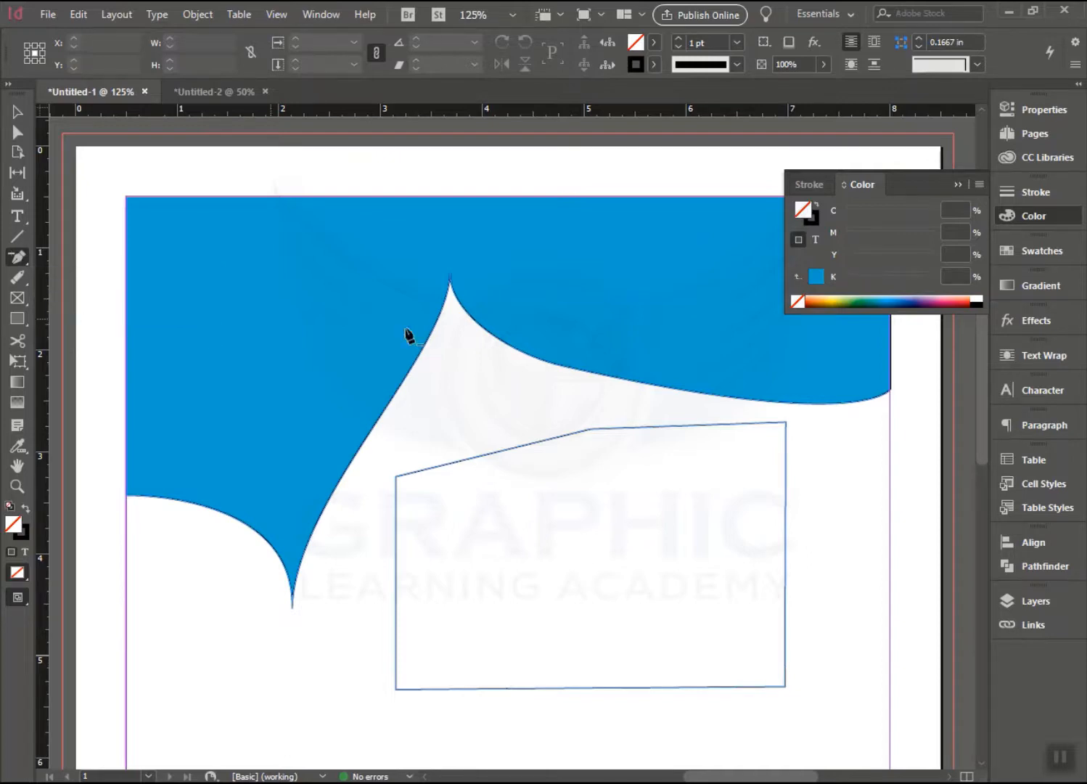
{"action": "left_click", "coordinate": [451, 282]}
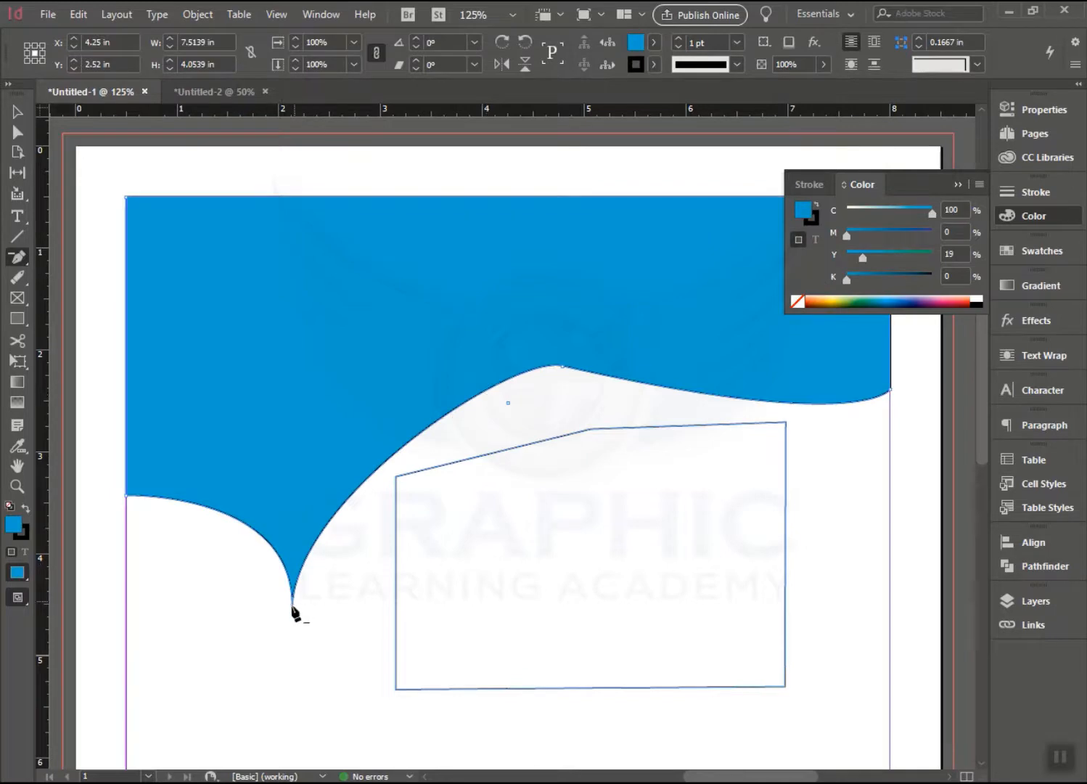
{"action": "left_click", "coordinate": [294, 609]}
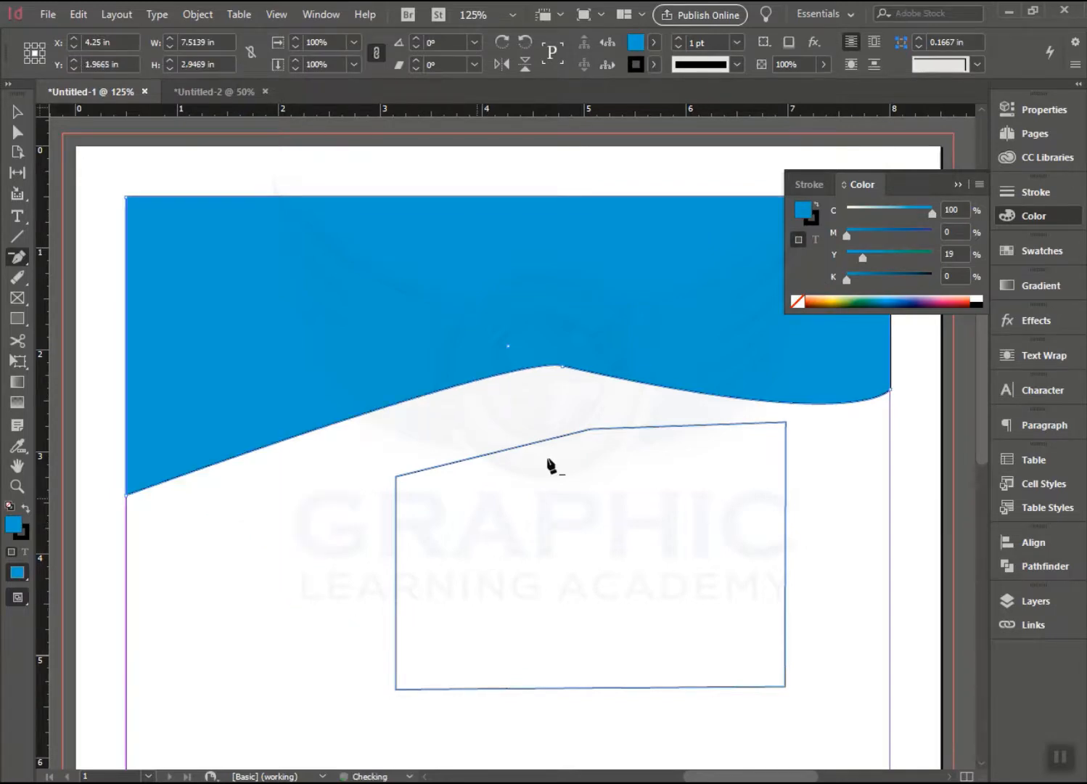
{"action": "left_click", "coordinate": [589, 431]}
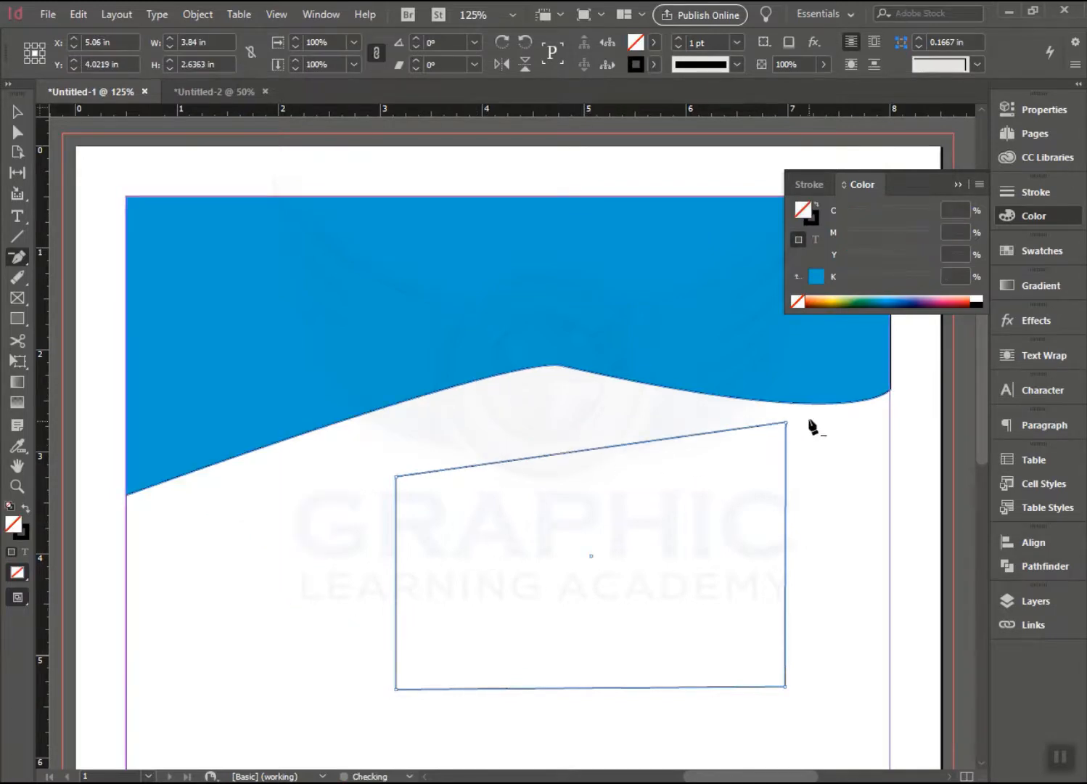
{"action": "left_click", "coordinate": [17, 112]}
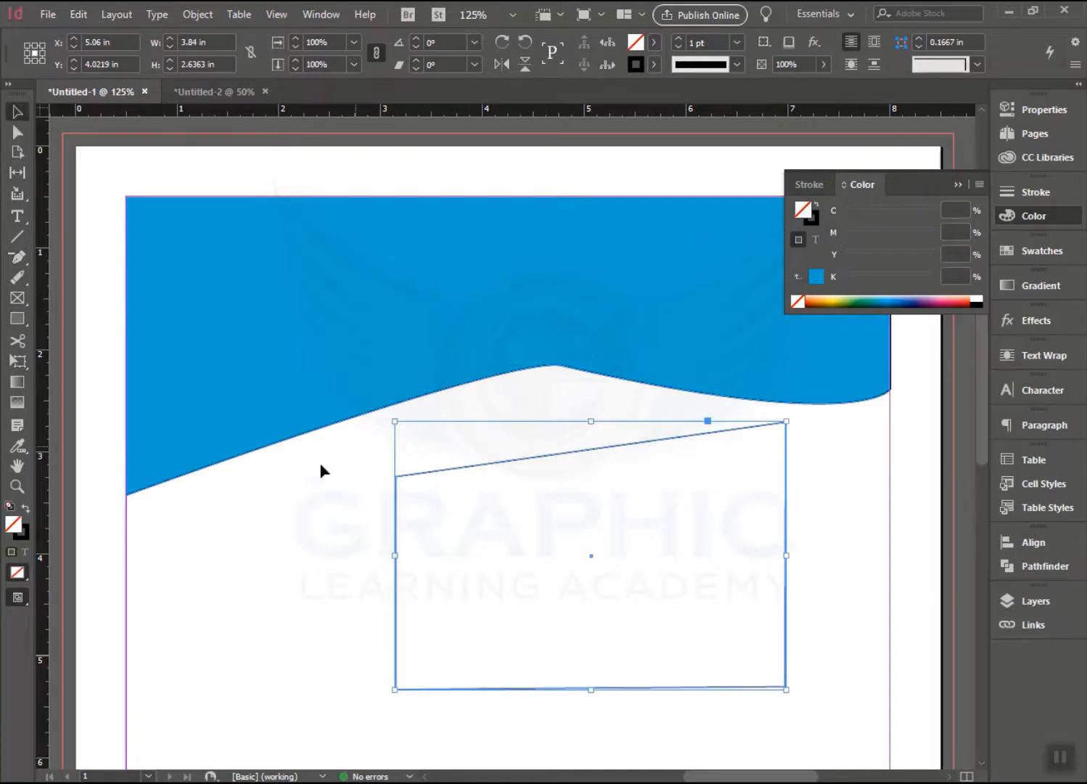
{"action": "left_click", "coordinate": [307, 502]}
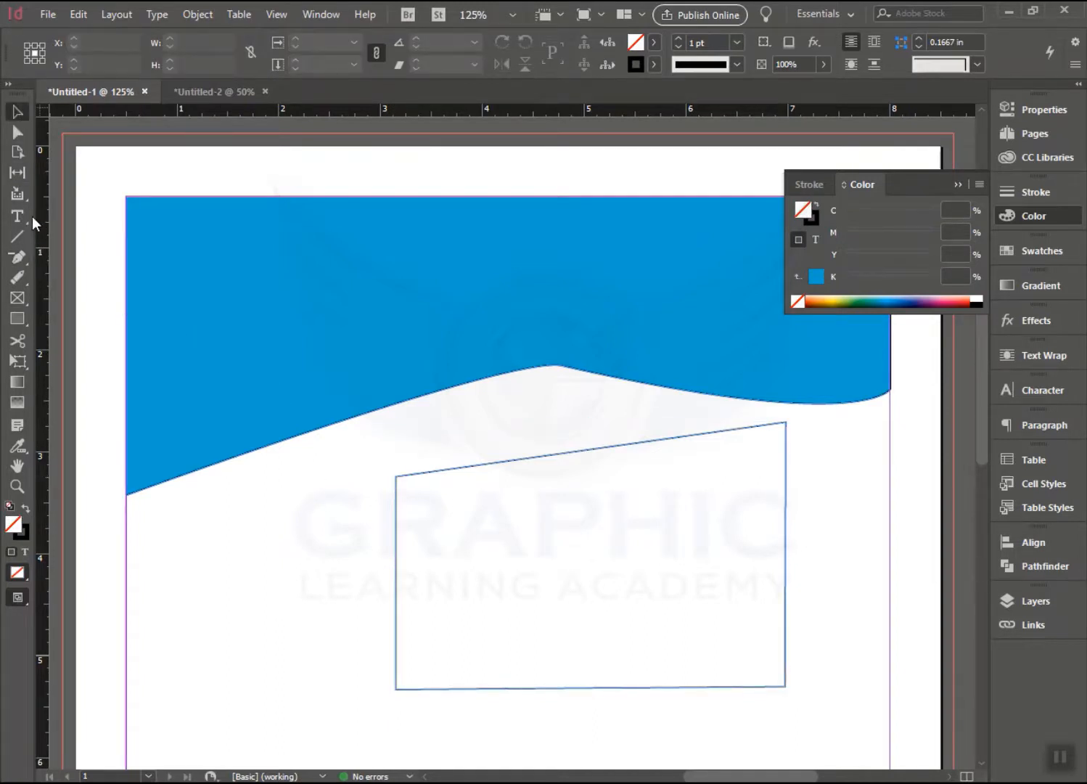
Delete the outlined rectangle's upper-left anchor point to turn it into a triangle, and deselect it.
{"action": "left_click_drag", "start_coordinate": [22, 251], "coordinate": [77, 308]}
{"action": "left_click", "coordinate": [396, 477]}
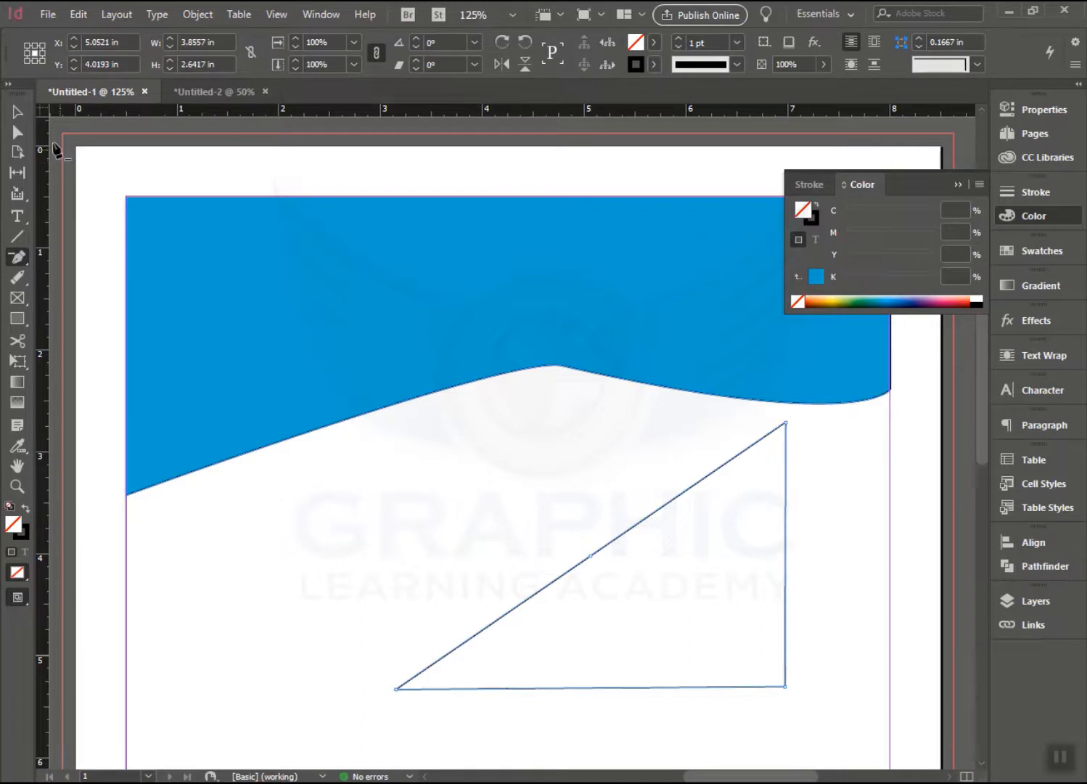
{"action": "left_click", "coordinate": [15, 111]}
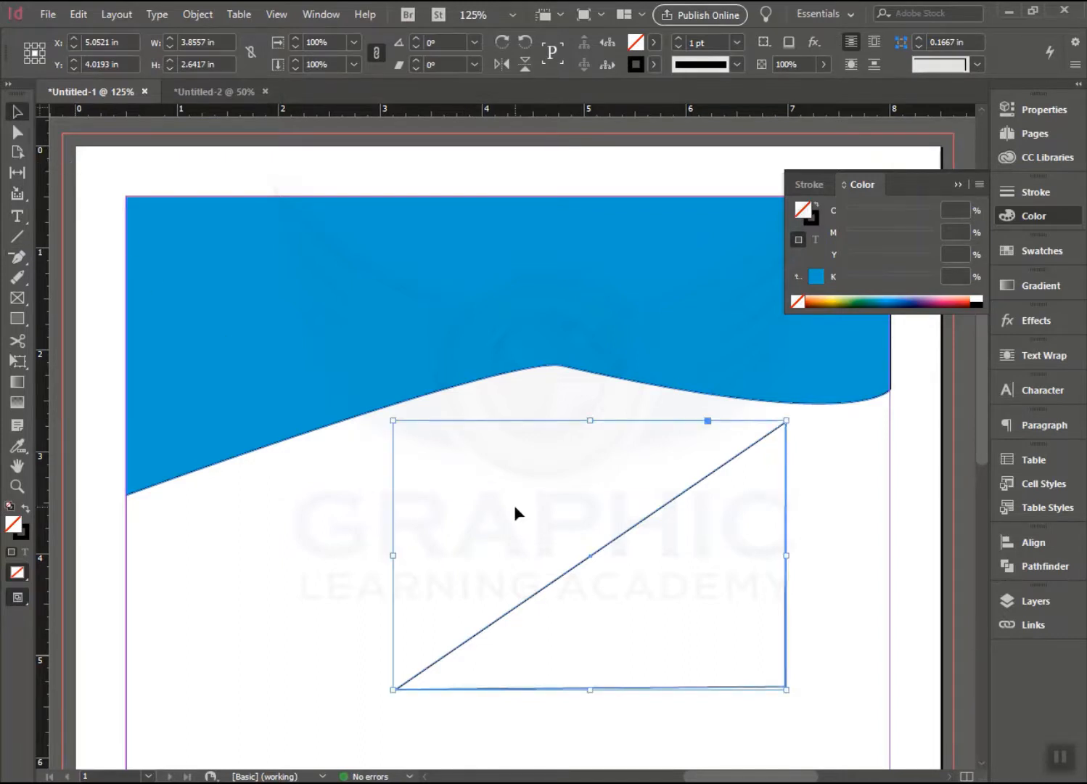
{"action": "left_click", "coordinate": [344, 527]}
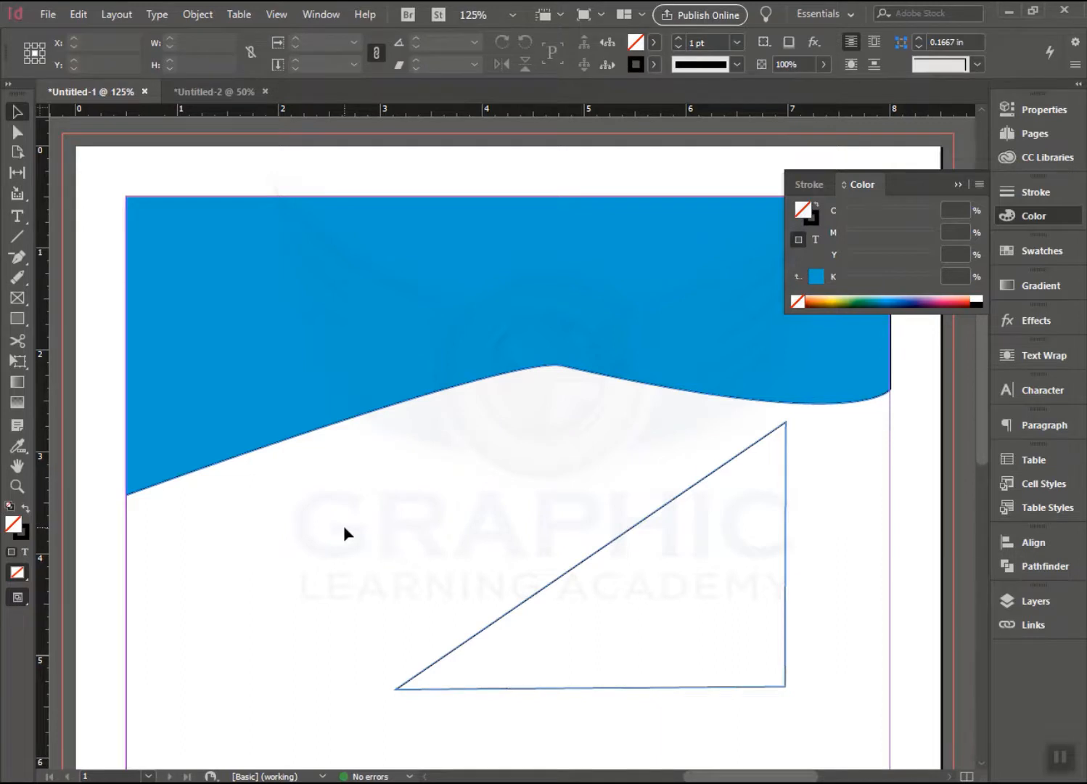
Curve the triangle's upper-right and lower-right corners with the Convert Direction Point tool, bending its lower edge inward, to about 4.9 by 2.64 in.
{"action": "left_click_drag", "start_coordinate": [16, 257], "coordinate": [86, 340]}
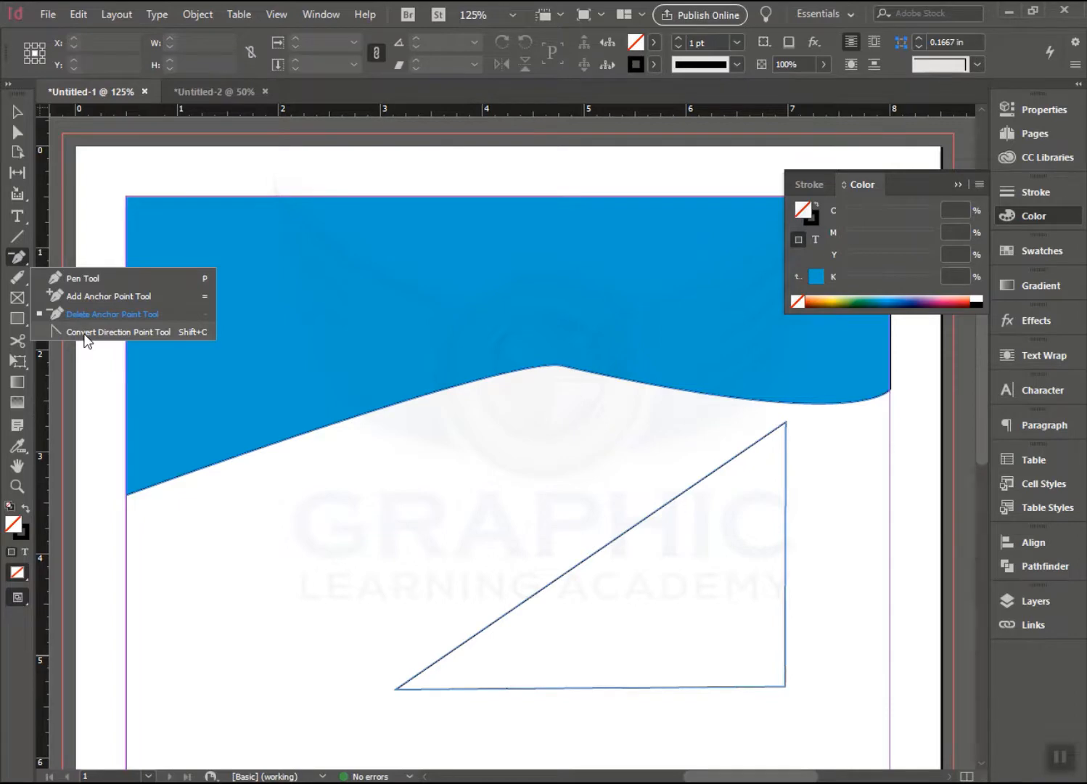
{"action": "left_click_drag", "start_coordinate": [85, 335], "coordinate": [85, 334]}
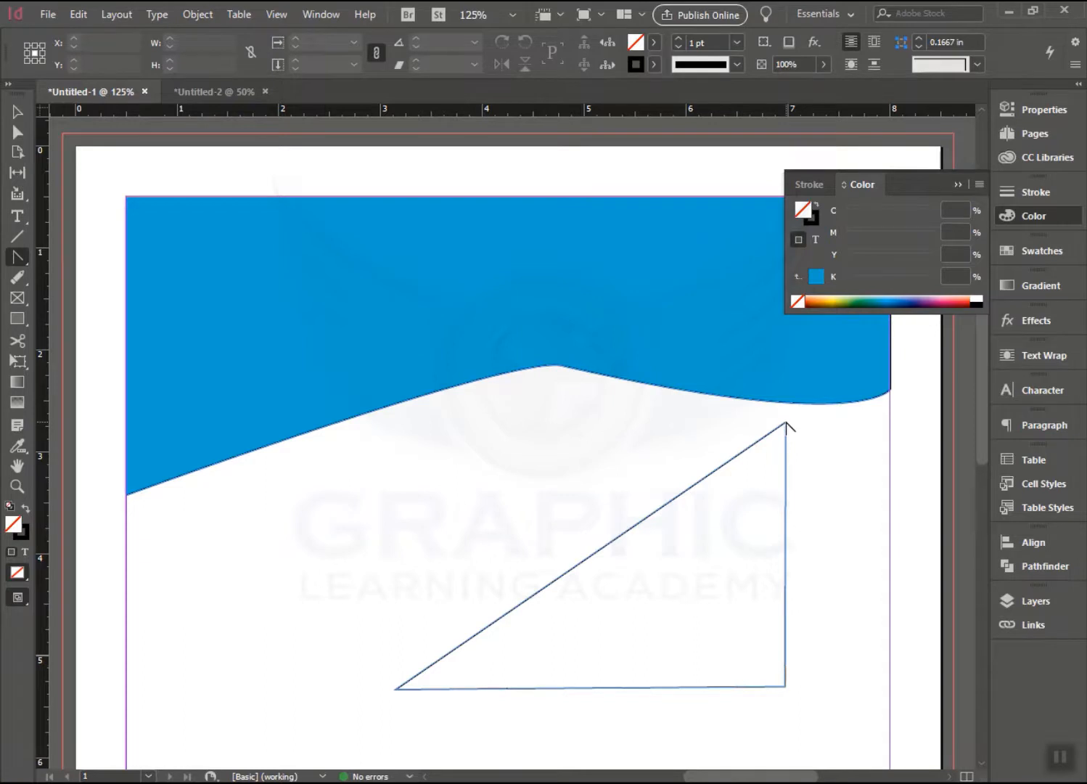
{"action": "left_click_drag", "start_coordinate": [787, 425], "coordinate": [596, 421]}
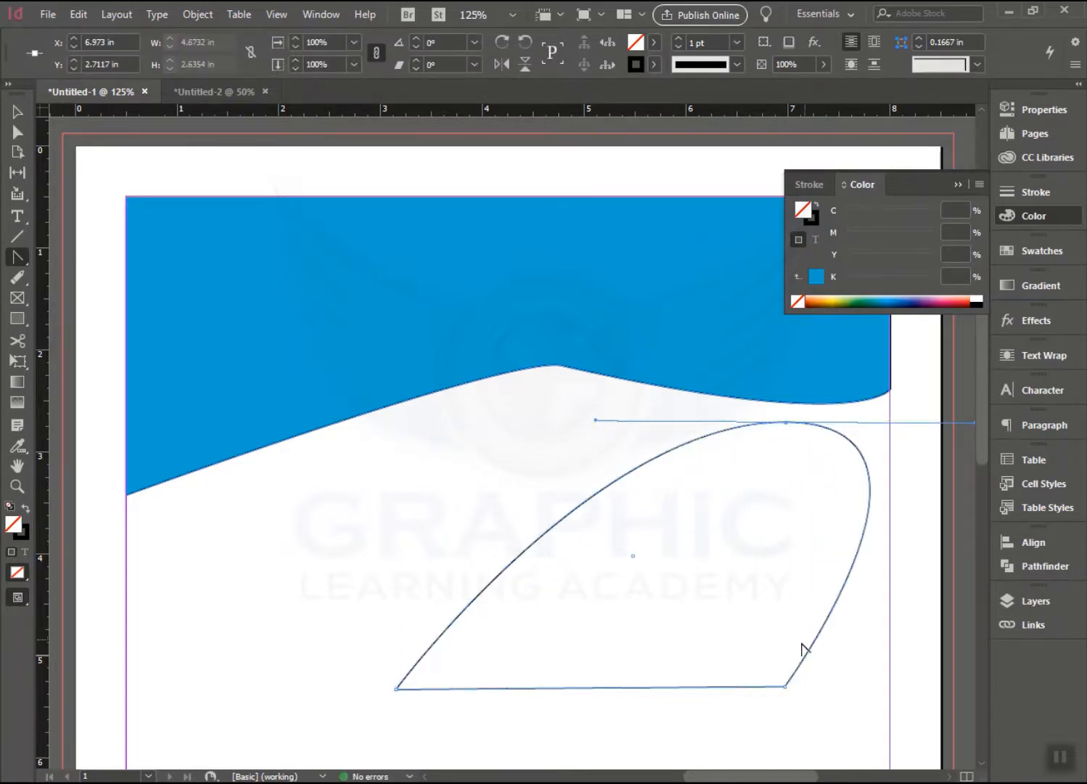
{"action": "left_click", "coordinate": [784, 687]}
{"action": "left_click_drag", "start_coordinate": [785, 687], "coordinate": [871, 637]}
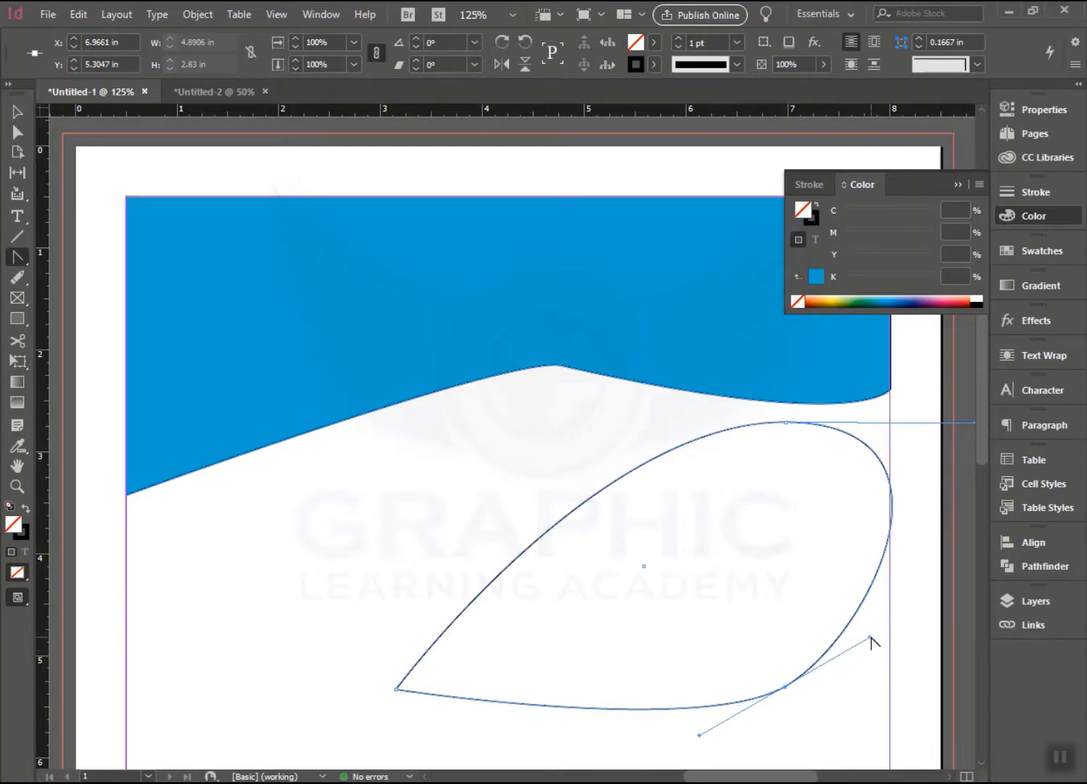
{"action": "left_click_drag", "start_coordinate": [871, 637], "coordinate": [871, 626]}
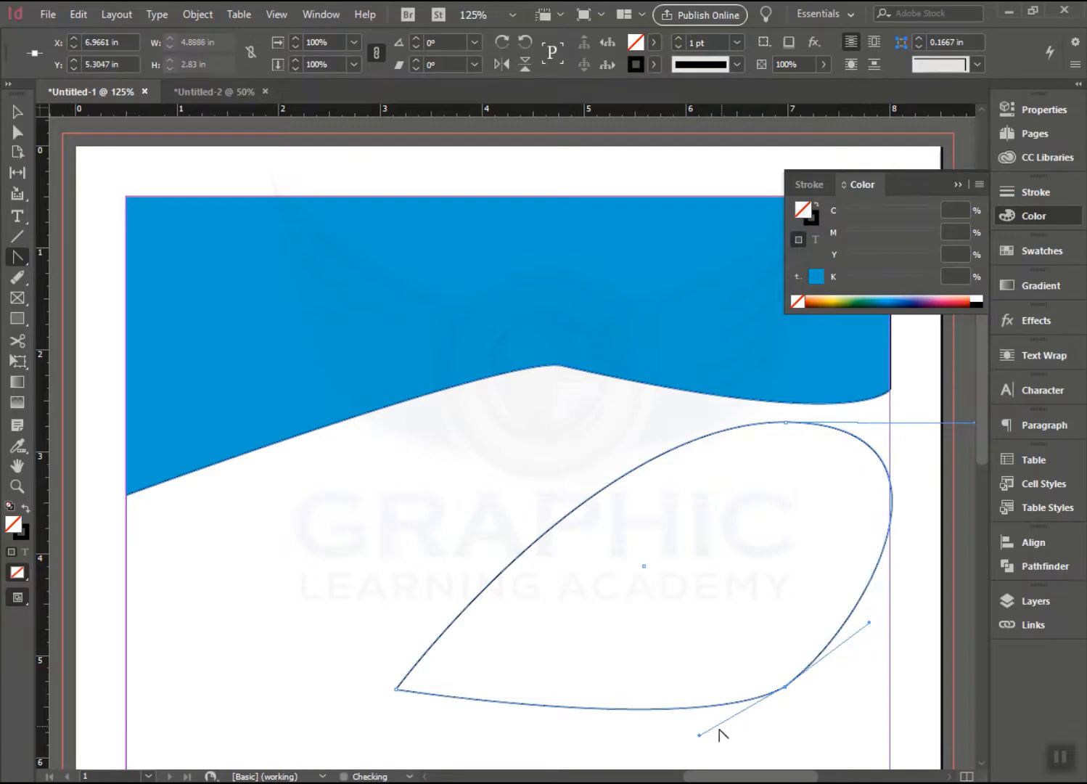
{"action": "left_click_drag", "start_coordinate": [700, 736], "coordinate": [716, 561]}
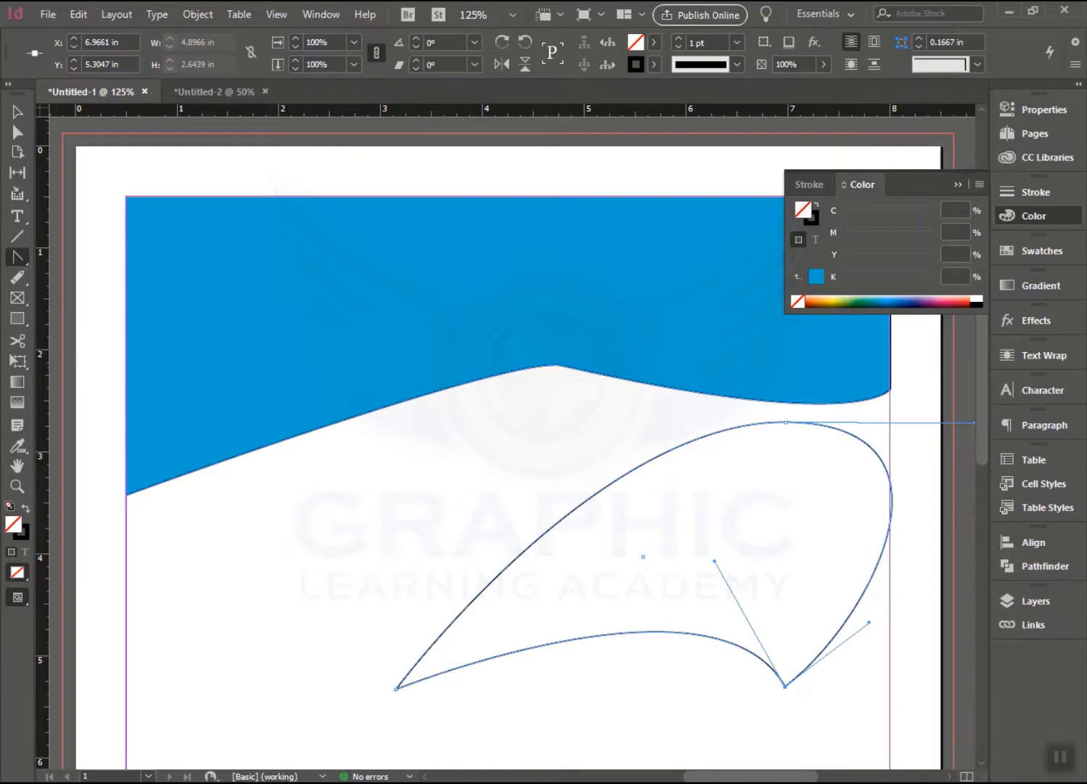
Smooth the anchor point at the crest of the blue shape's lower edge with the Convert Direction Point tool, giving it nearly horizontal handles.
{"action": "left_click", "coordinate": [18, 111]}
{"action": "left_click", "coordinate": [502, 352]}
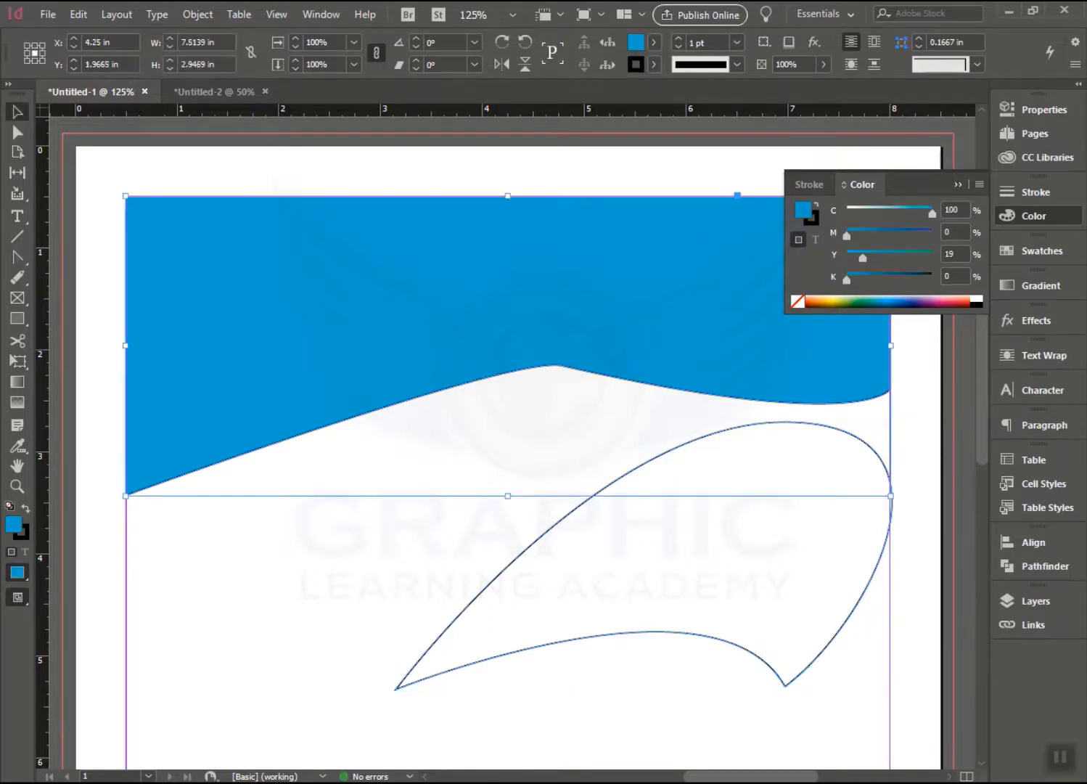
{"action": "left_click", "coordinate": [17, 256]}
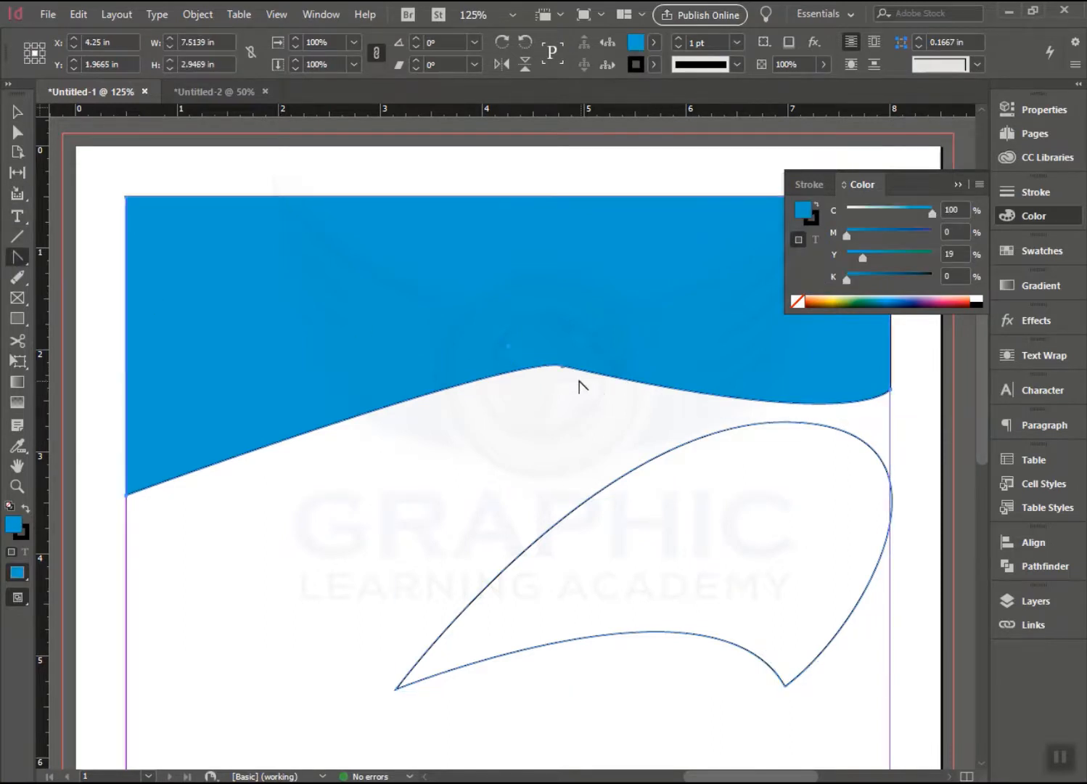
{"action": "left_click_drag", "start_coordinate": [563, 369], "coordinate": [685, 394]}
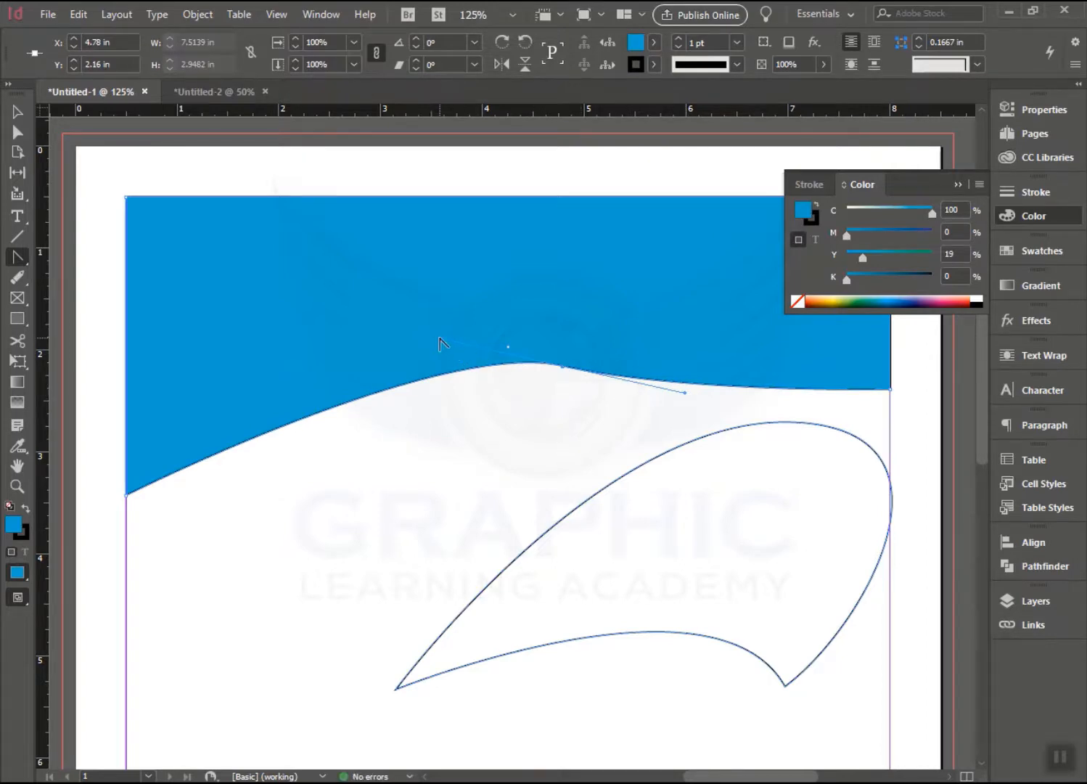
{"action": "left_click_drag", "start_coordinate": [441, 340], "coordinate": [295, 353]}
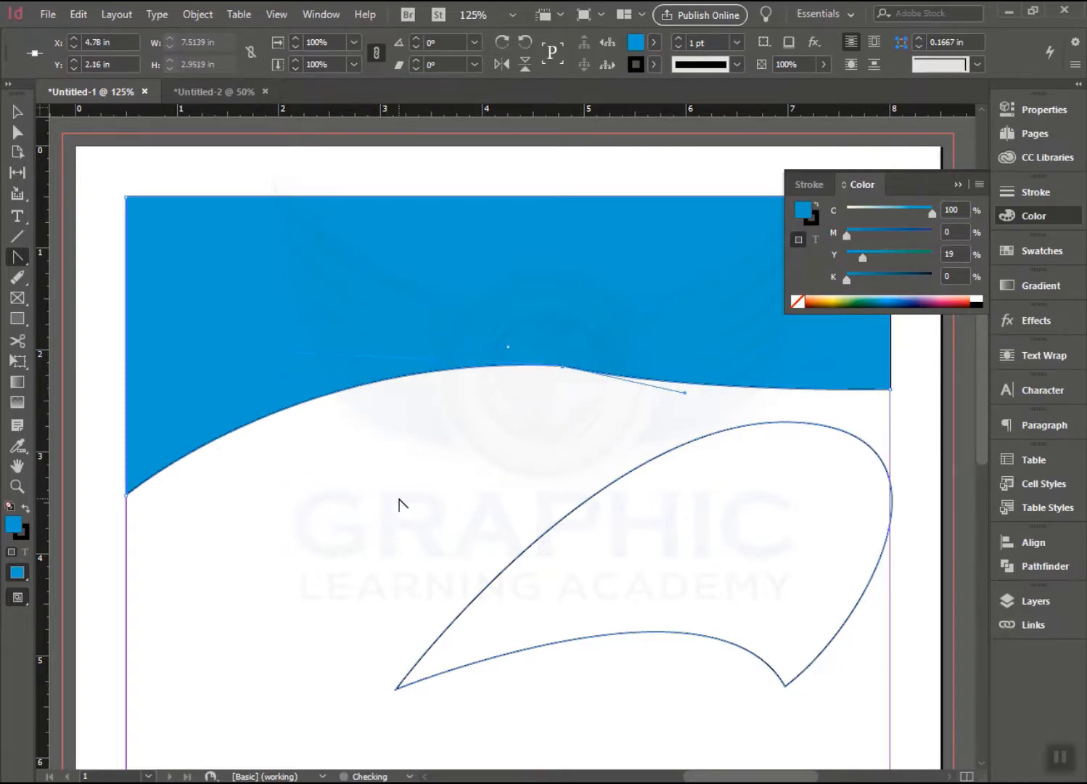
{"action": "left_click_drag", "start_coordinate": [559, 368], "coordinate": [718, 374]}
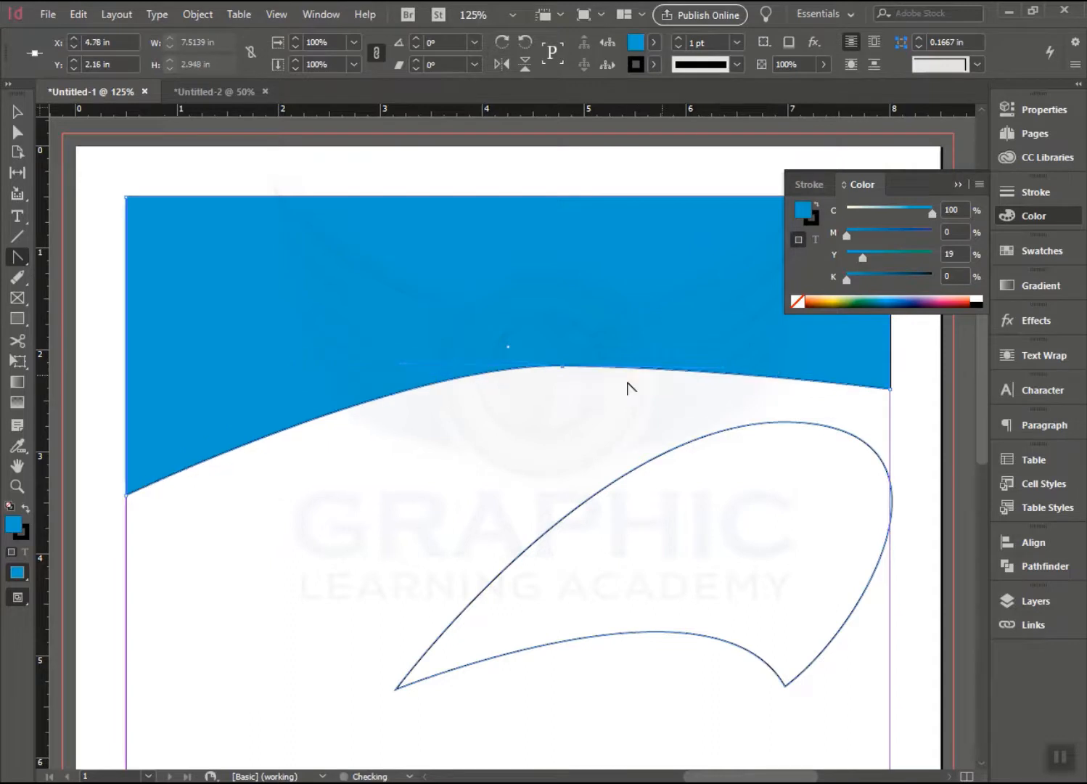
Move the blue shape's crest anchor point slightly higher with the Direct Selection tool, and deselect the shape.
{"action": "key", "text": "a"}
{"action": "left_click", "coordinate": [473, 478]}
{"action": "left_click_drag", "start_coordinate": [561, 366], "coordinate": [565, 338]}
{"action": "left_click", "coordinate": [554, 419]}
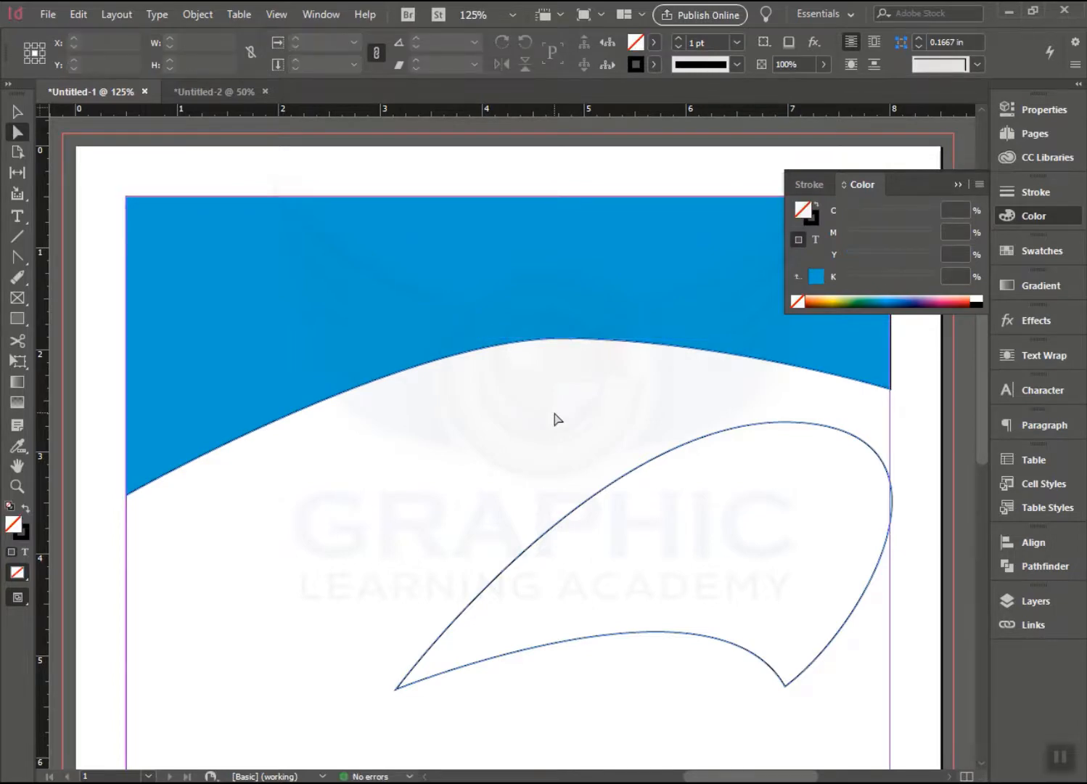
{"action": "left_click", "coordinate": [17, 112]}
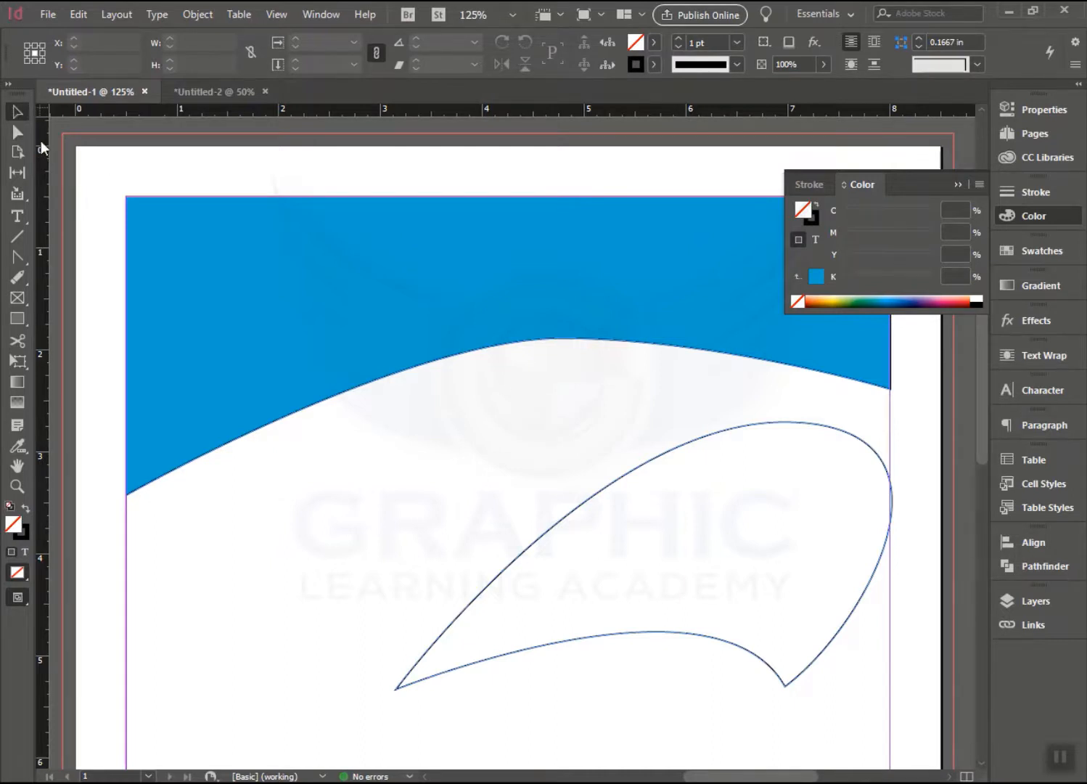
Delete both shapes from the page, and draw an open arc about 3.01 by 0.48 in with the Pen tool, ending in a corner point.
{"action": "left_click_drag", "start_coordinate": [631, 688], "coordinate": [534, 286]}
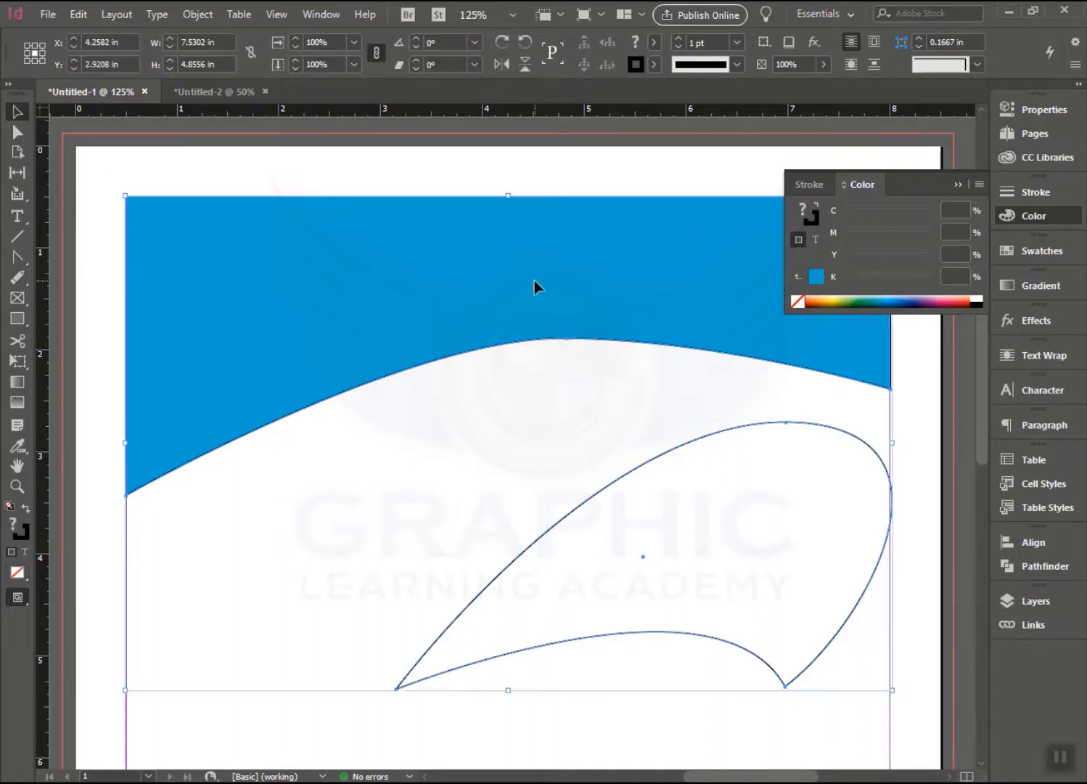
{"action": "key", "text": "Delete"}
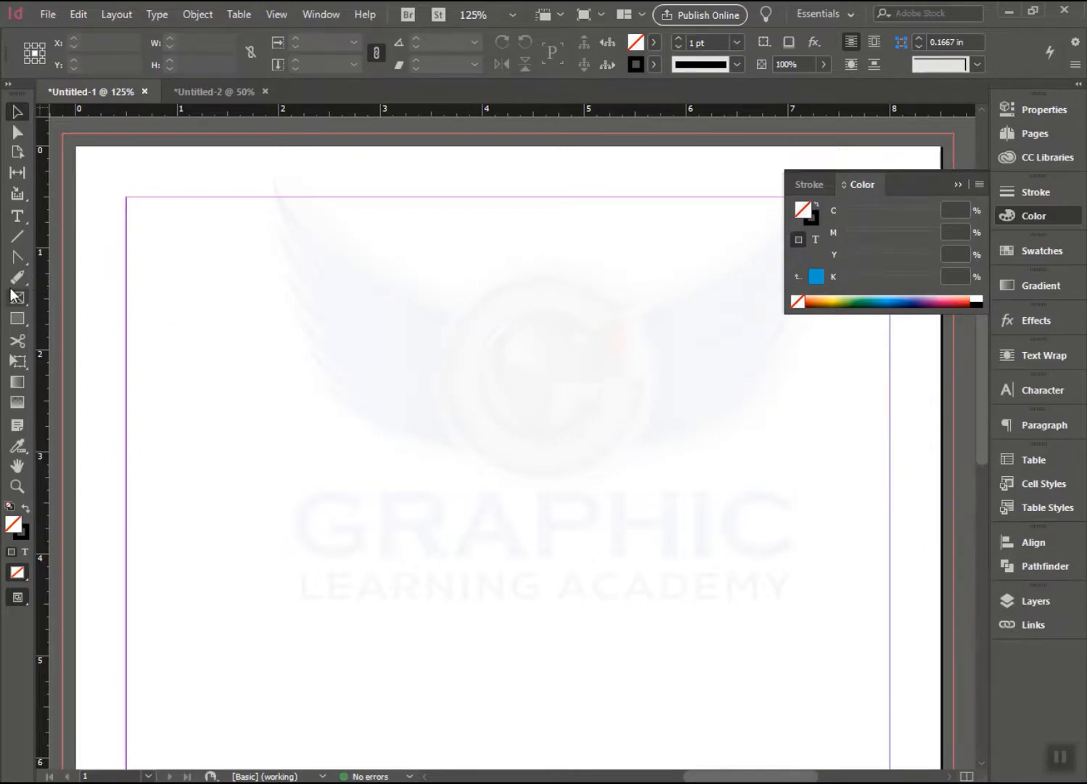
{"action": "left_click_drag", "start_coordinate": [14, 256], "coordinate": [76, 275]}
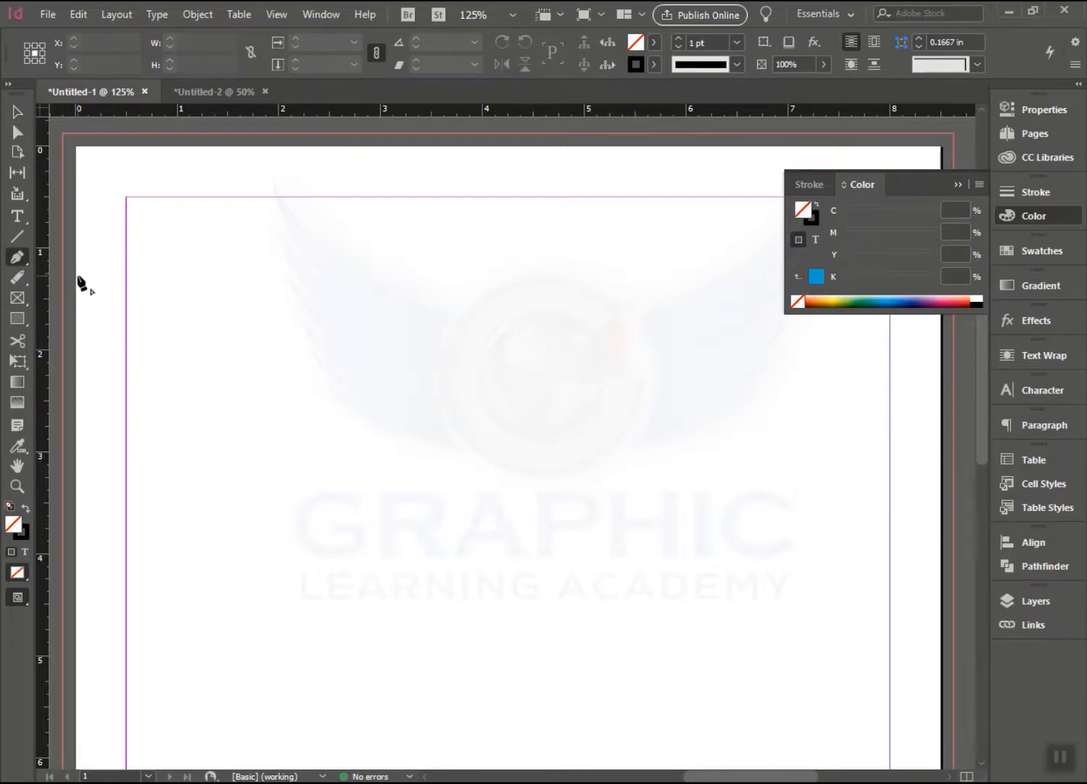
{"action": "left_click", "coordinate": [263, 353]}
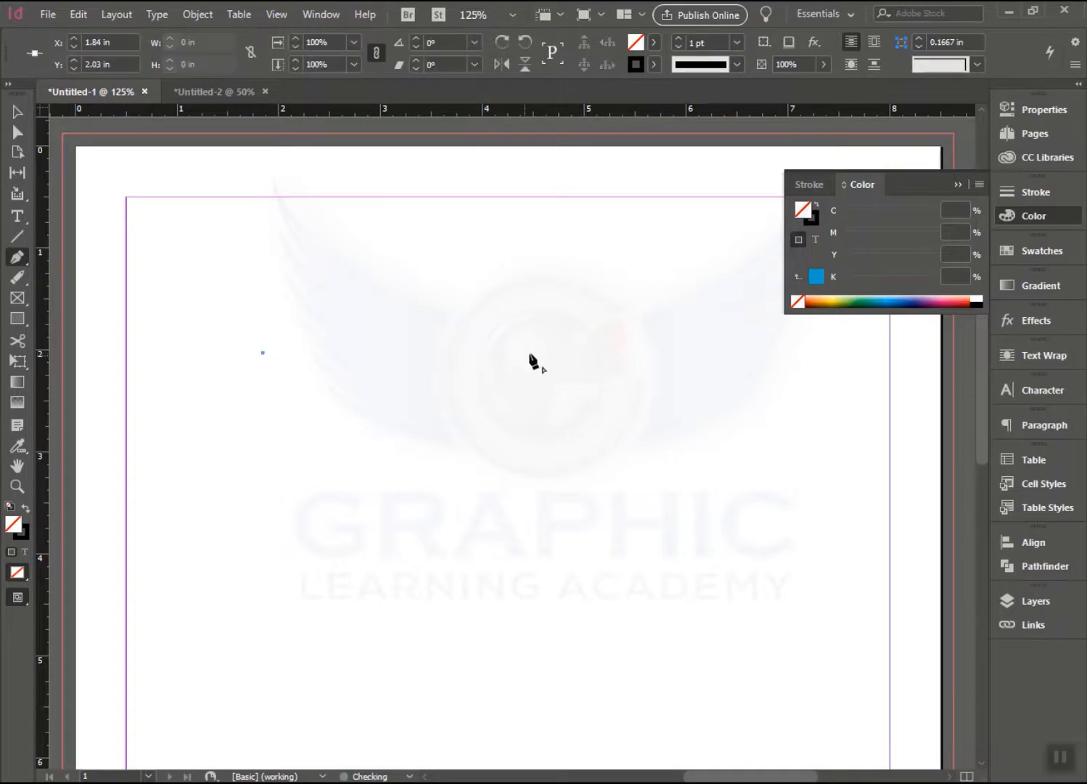
{"action": "left_click_drag", "start_coordinate": [569, 354], "coordinate": [763, 459]}
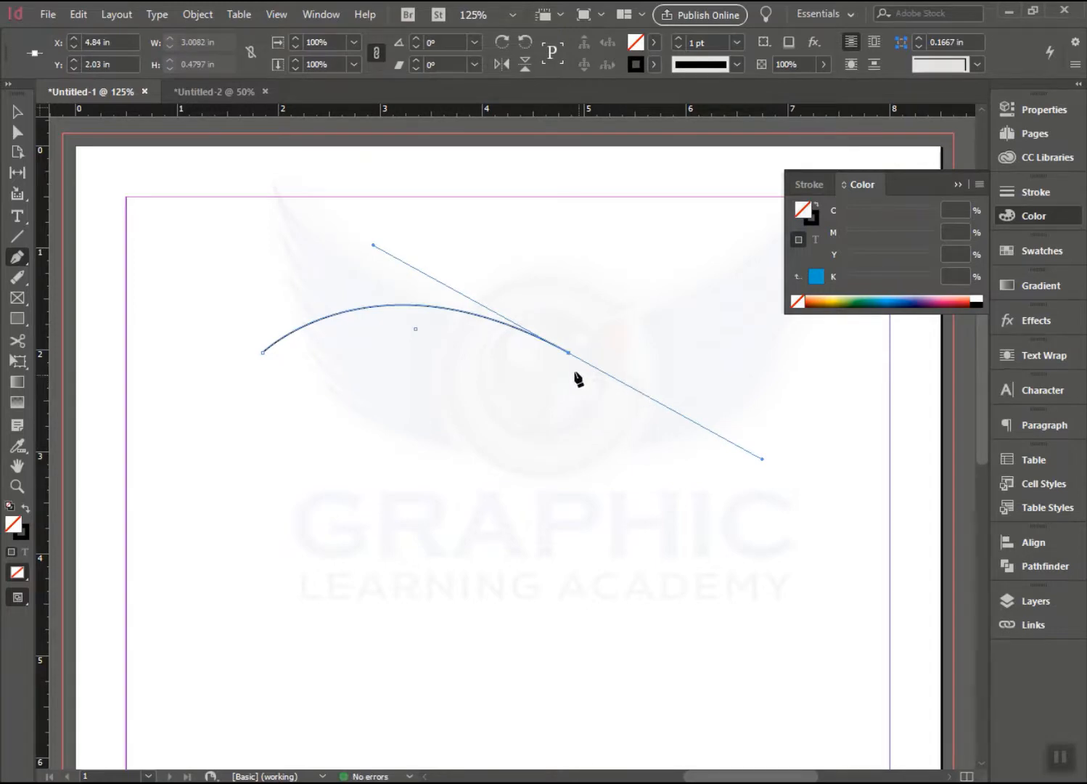
{"action": "left_click", "coordinate": [569, 353]}
{"action": "left_click", "coordinate": [748, 344], "text": "ctrl"}
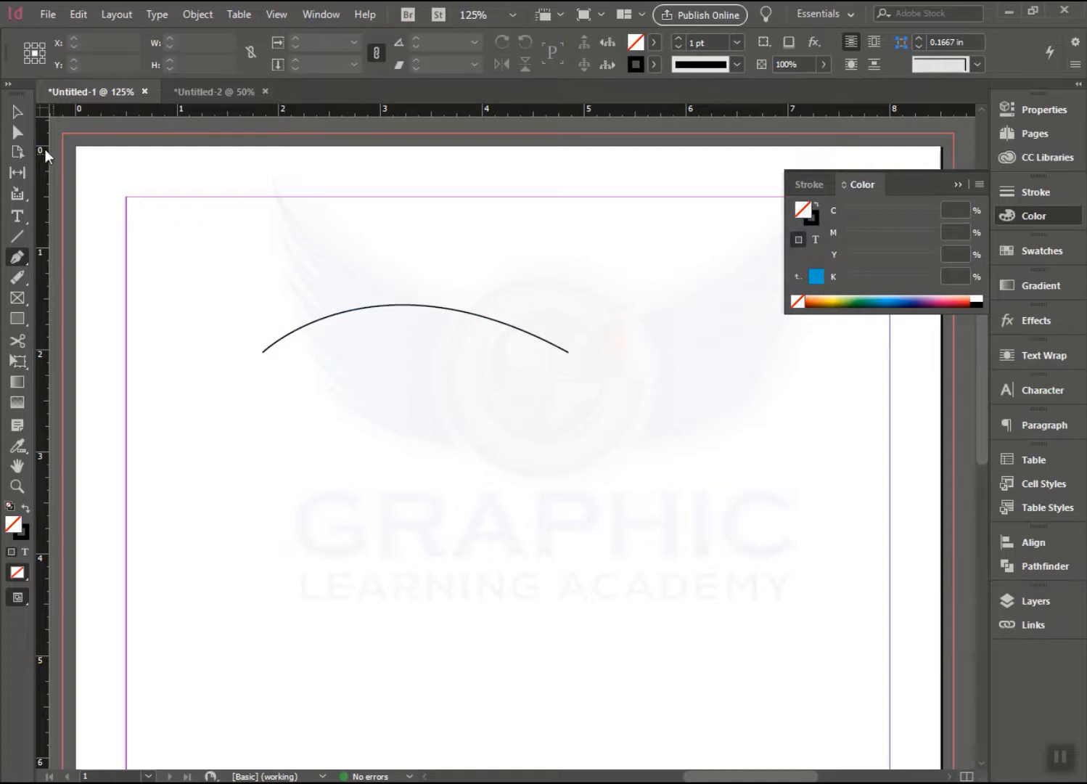
Move the arc down and to the right, to about X 3.87 in and Y 2.78 in, and deselect it.
{"action": "left_click", "coordinate": [17, 112]}
{"action": "left_click", "coordinate": [354, 317]}
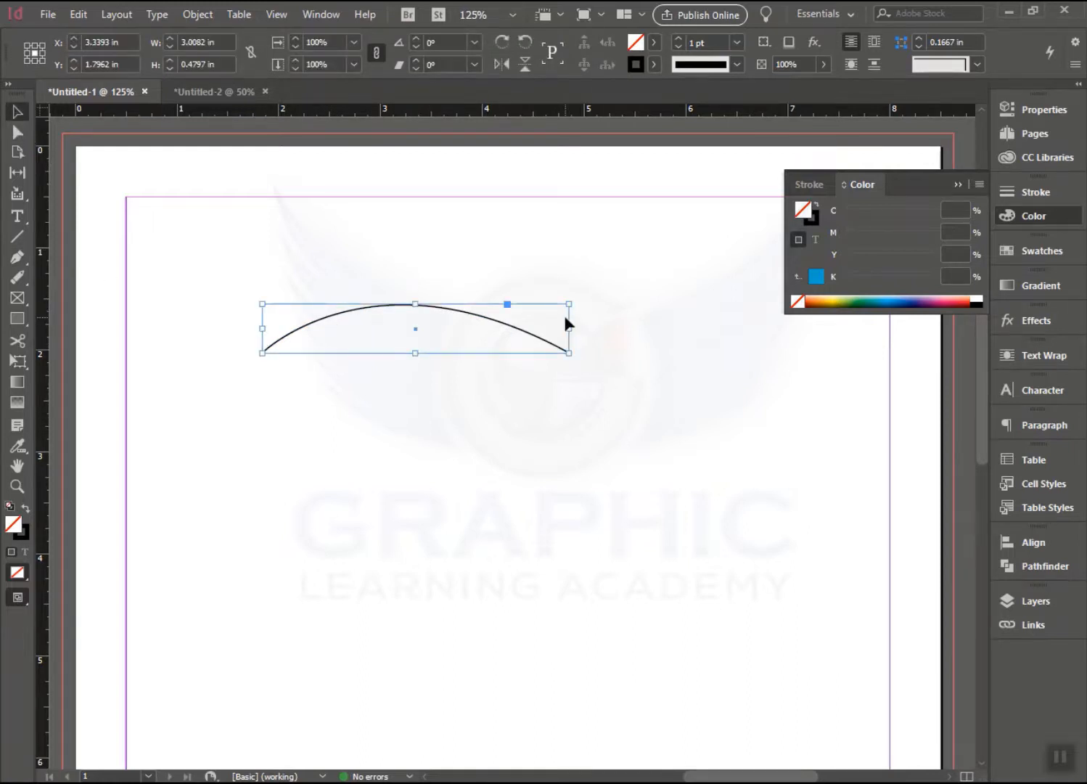
{"action": "left_click", "coordinate": [522, 231]}
{"action": "left_click_drag", "start_coordinate": [457, 310], "coordinate": [564, 436]}
{"action": "left_click", "coordinate": [676, 523]}
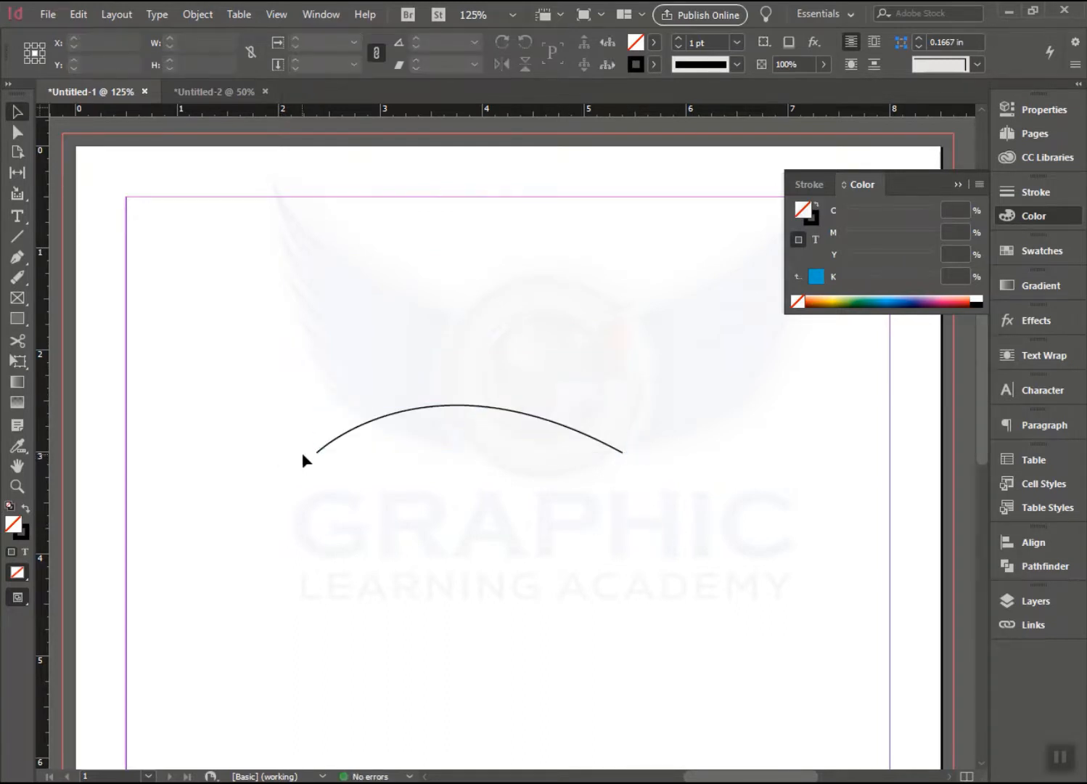
Add an anchor point at the horizontal middle of the arc, near its crest, with the Add Anchor Point tool.
{"action": "left_click", "coordinate": [455, 412]}
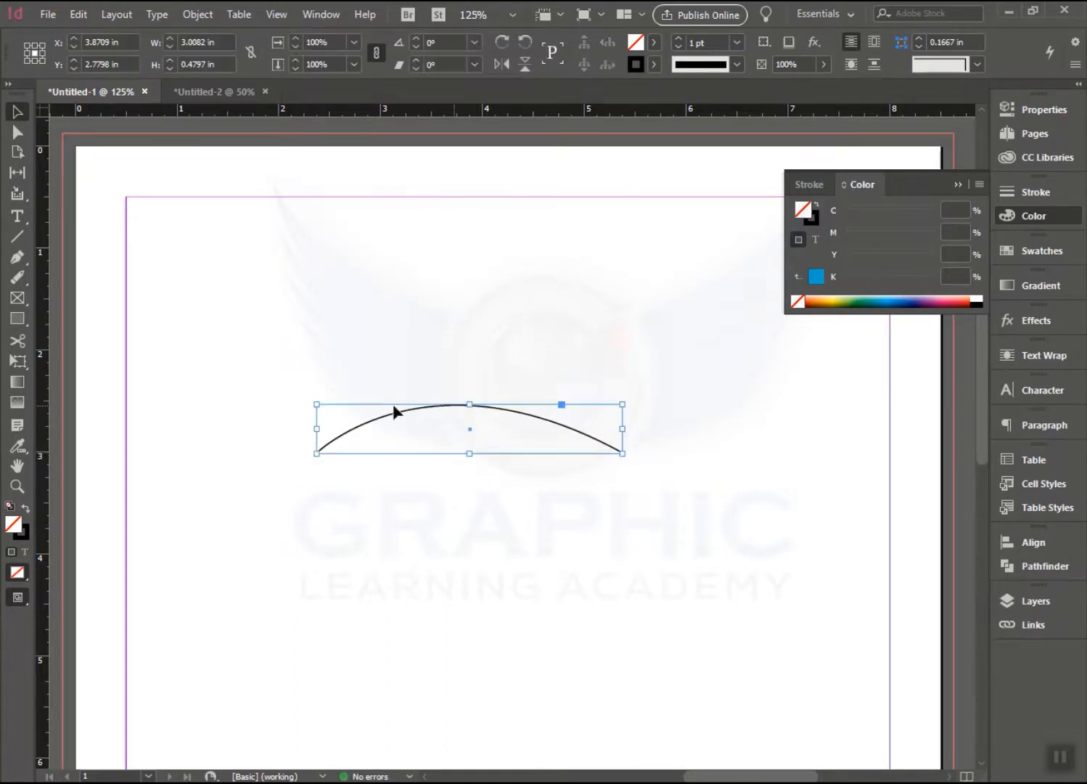
{"action": "left_click", "coordinate": [18, 259]}
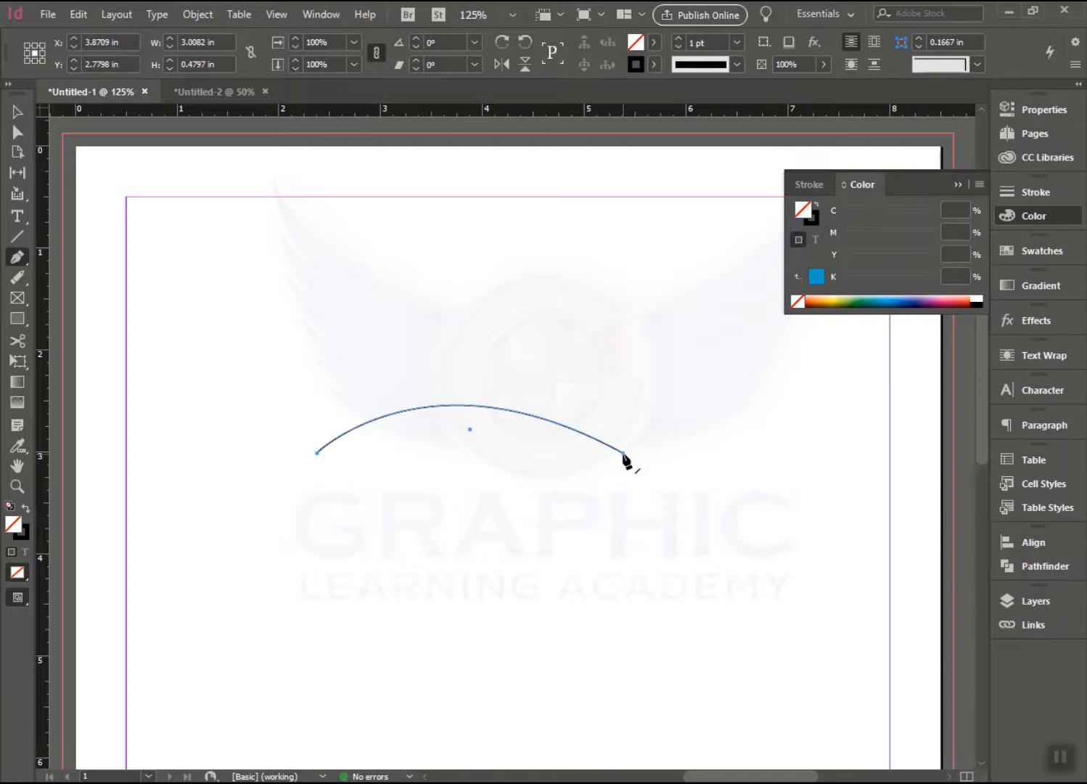
{"action": "left_click", "coordinate": [18, 258]}
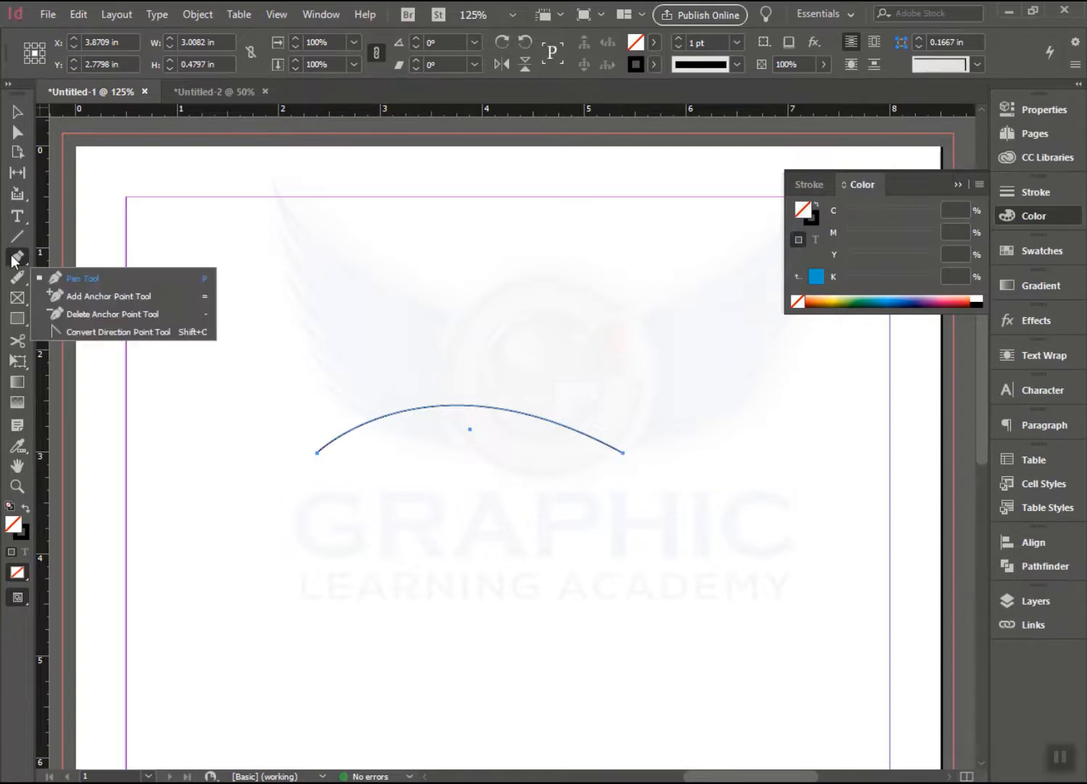
{"action": "left_click", "coordinate": [77, 312]}
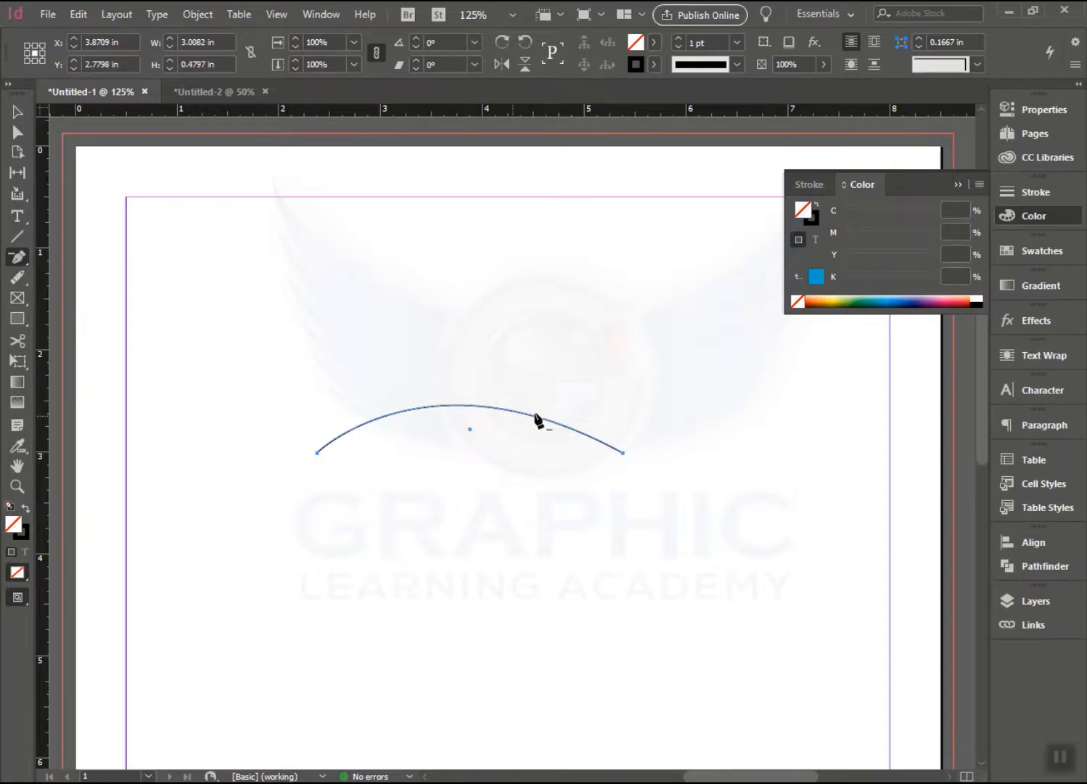
{"action": "left_click", "coordinate": [16, 263]}
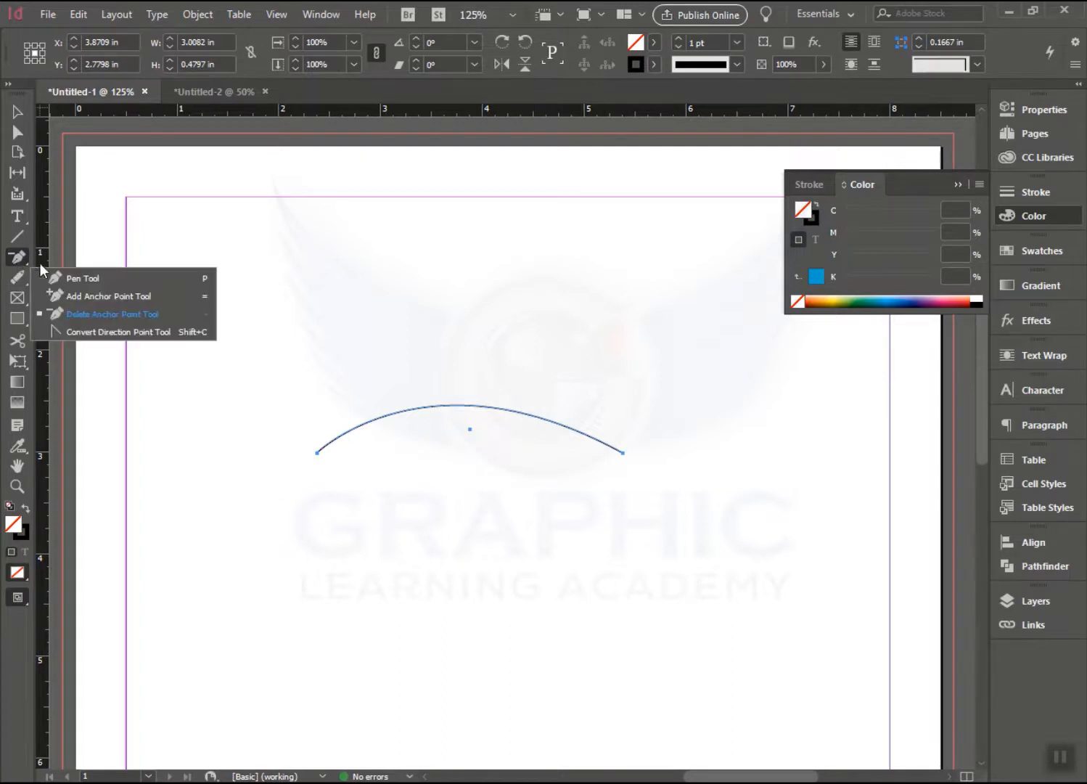
{"action": "left_click", "coordinate": [71, 273]}
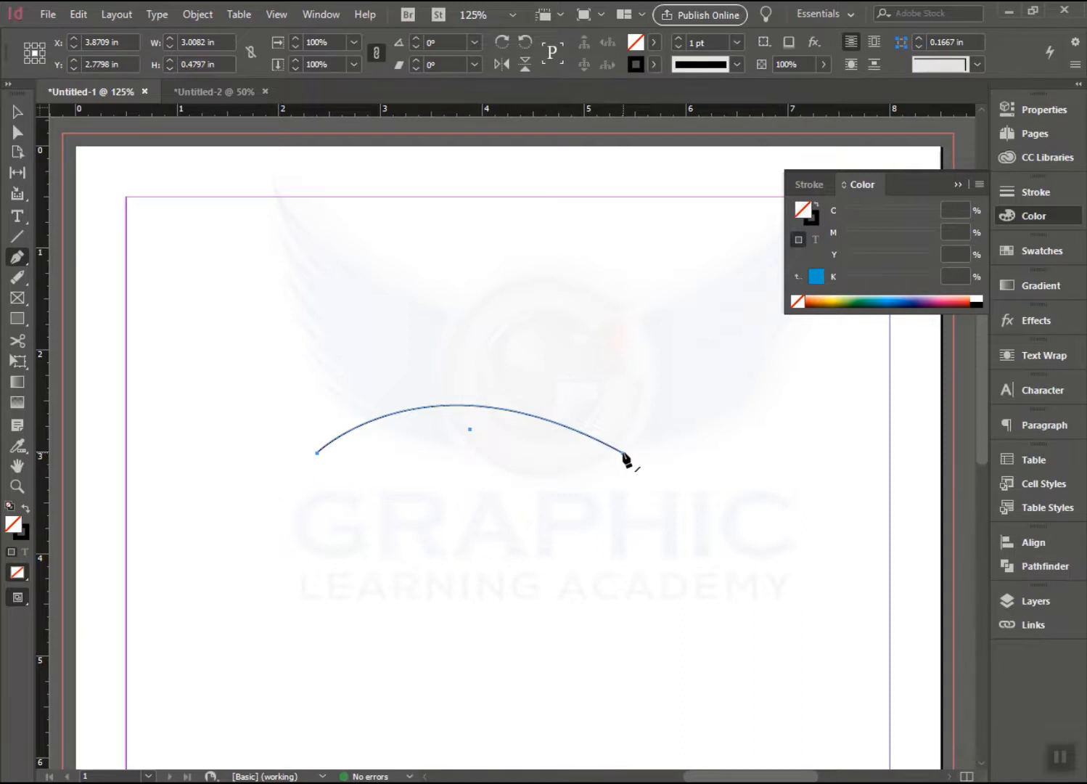
{"action": "left_click_drag", "start_coordinate": [19, 258], "coordinate": [87, 298]}
{"action": "left_click", "coordinate": [469, 406]}
{"action": "left_click_drag", "start_coordinate": [14, 258], "coordinate": [72, 274]}
{"action": "left_click", "coordinate": [23, 111]}
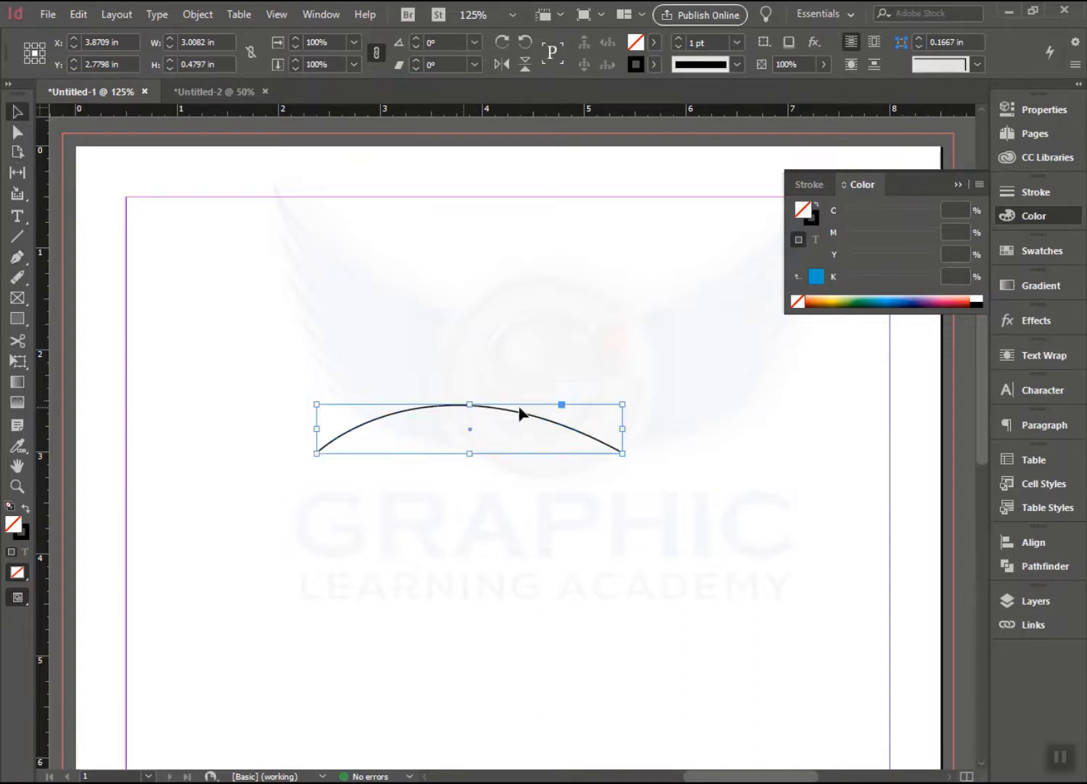
Close the arc with the Pen tool from its right end to its left, curving the lower edge into a lens about 3.03 by 0.86 in.
{"action": "left_click", "coordinate": [13, 263]}
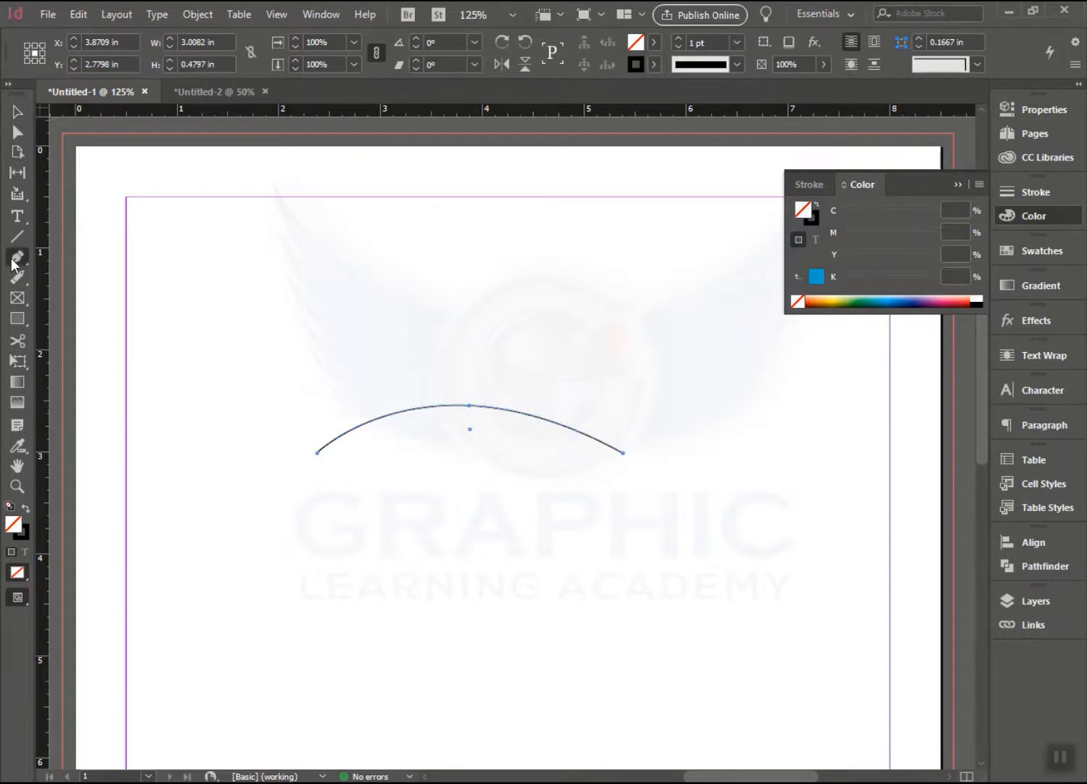
{"action": "left_click", "coordinate": [624, 454]}
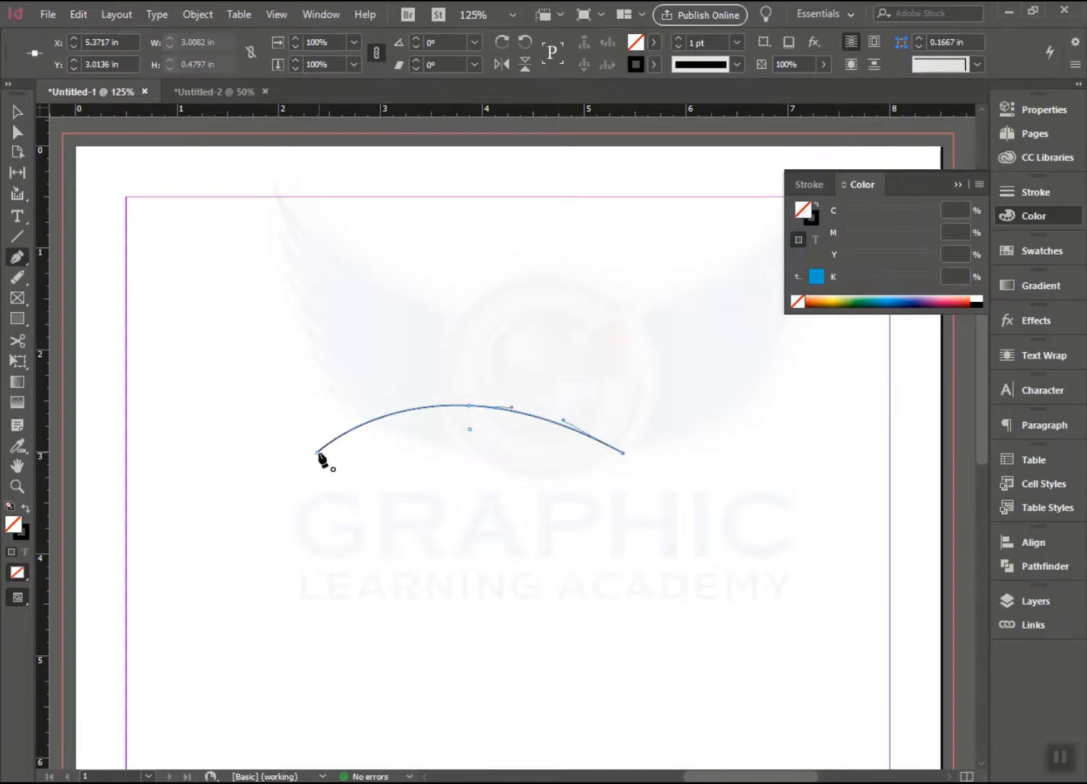
{"action": "left_click_drag", "start_coordinate": [317, 454], "coordinate": [461, 540]}
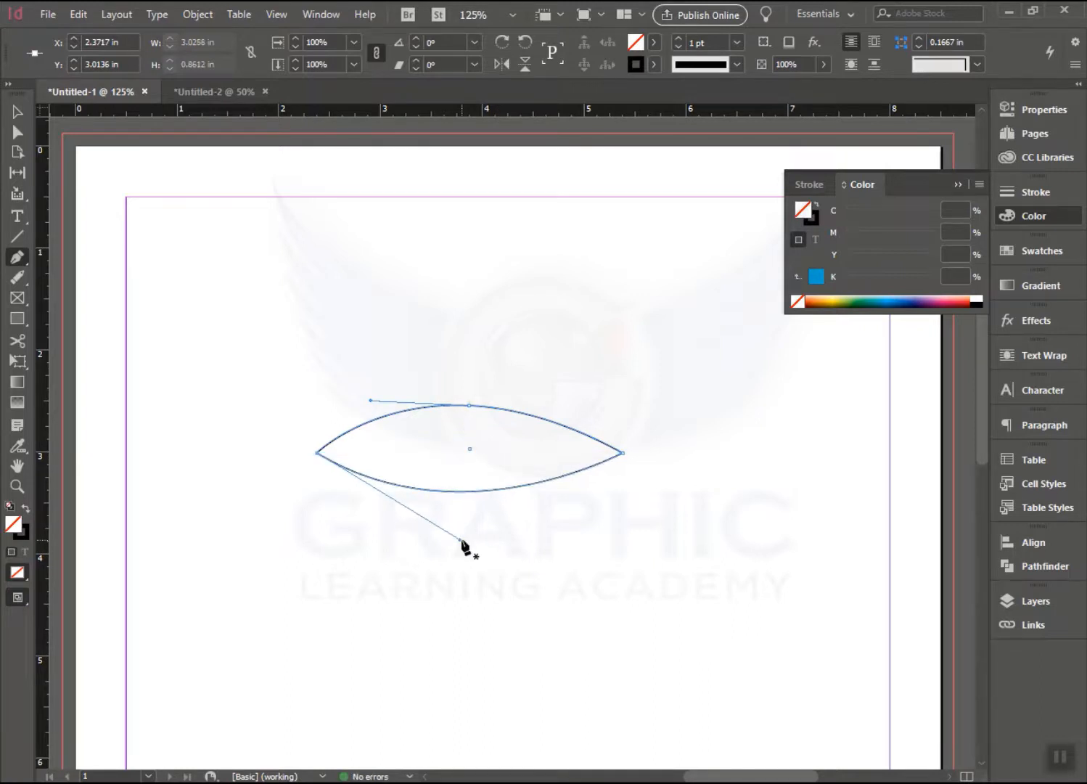
Delete the lens shape from the page.
{"action": "left_click", "coordinate": [17, 111]}
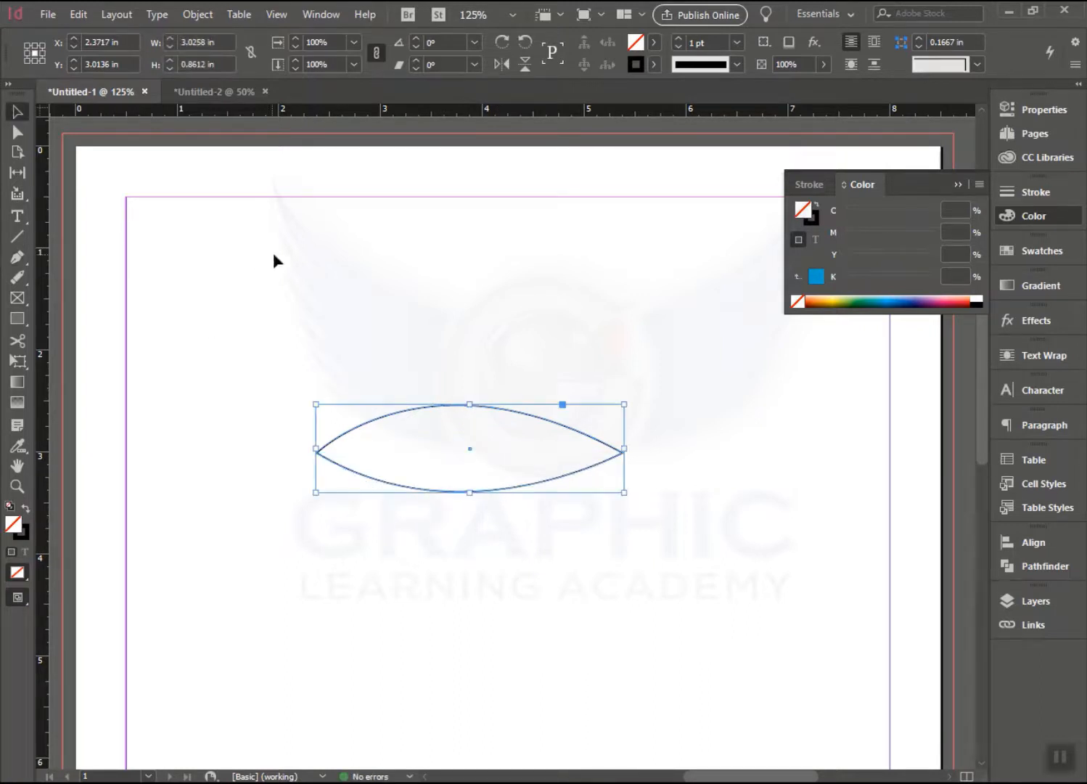
{"action": "left_click_drag", "start_coordinate": [290, 256], "coordinate": [701, 597]}
{"action": "key", "text": "Delete"}
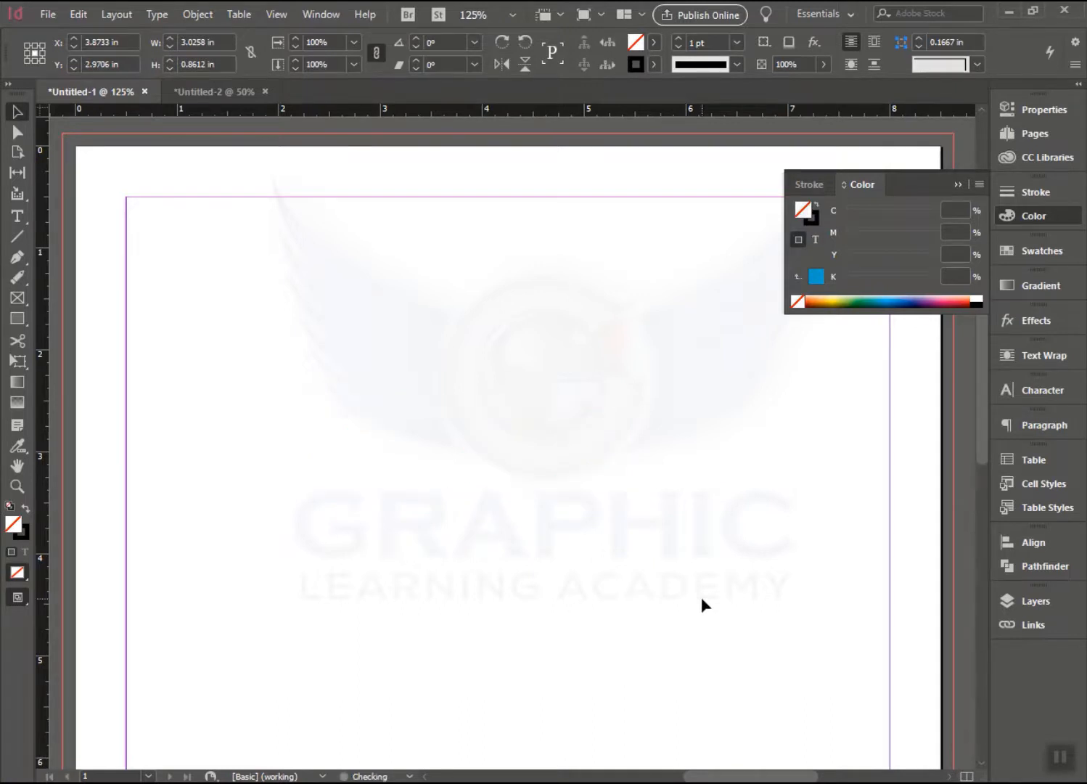
Draw four overlapping freehand curves with the Pencil tool, starting with a wide S-shaped wave about 5.74 by 2.43 in.
{"action": "left_click", "coordinate": [21, 275]}
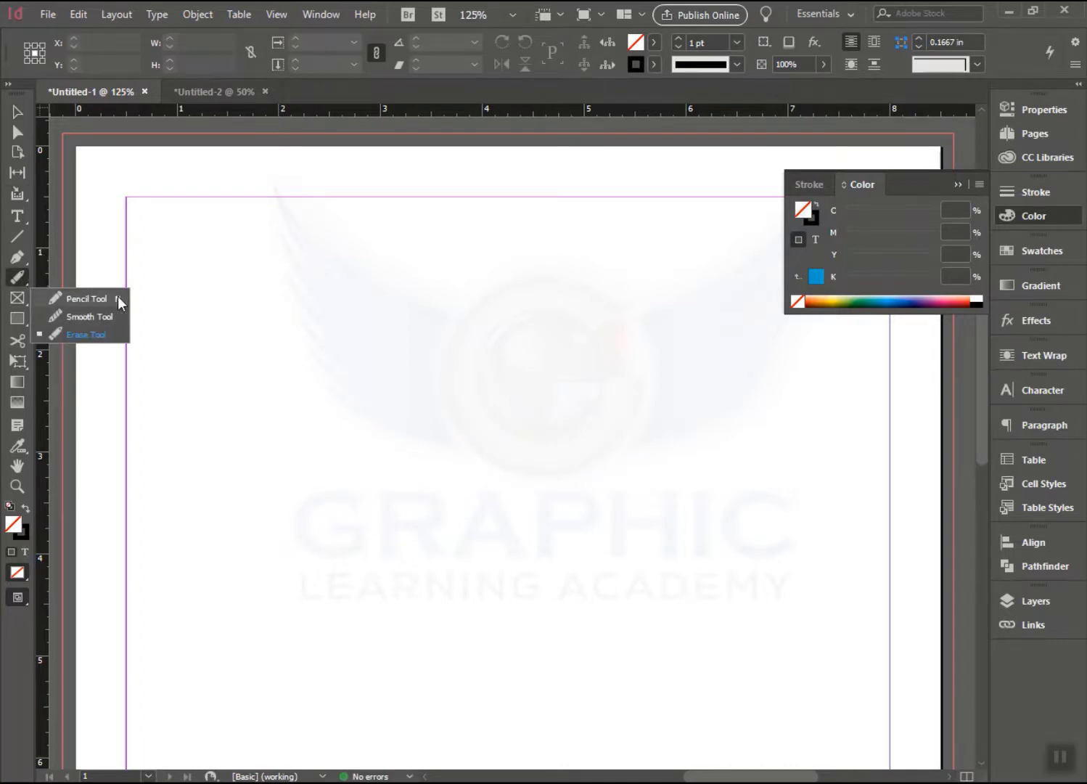
{"action": "left_click", "coordinate": [63, 297]}
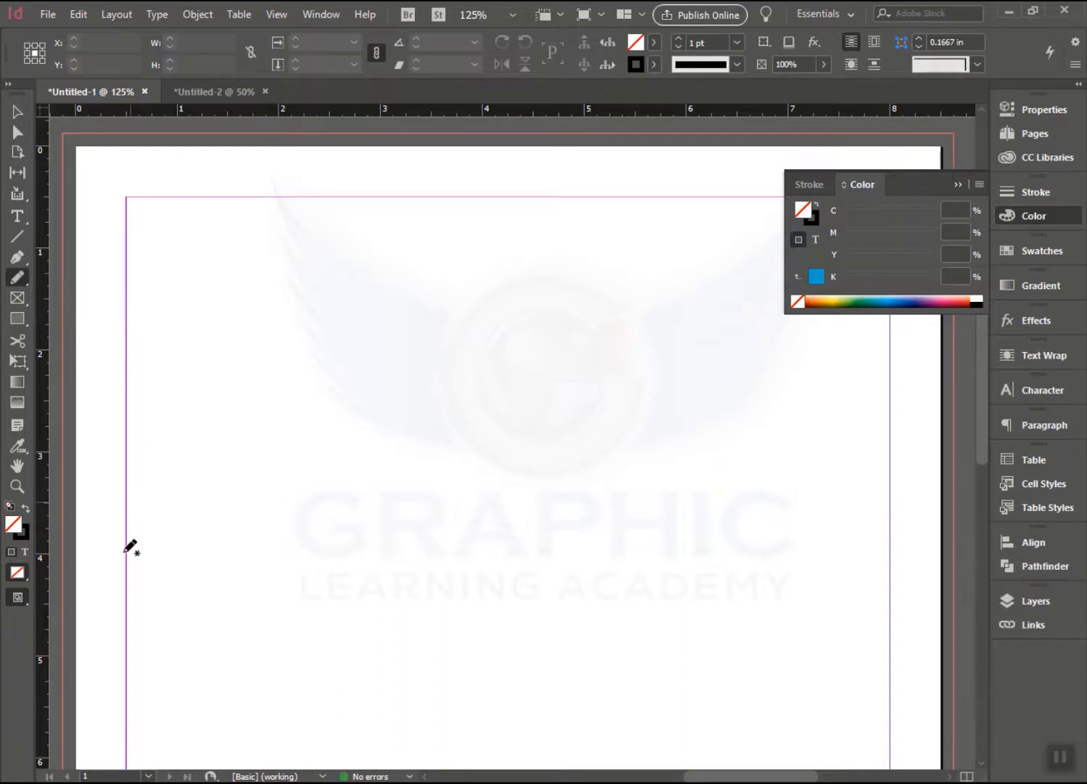
{"action": "mouse_move", "coordinate": [165, 562]}
{"action": "left_mouse_down"}
{"action": "mouse_move", "coordinate": [193, 421]}
{"action": "mouse_move", "coordinate": [344, 381]}
{"action": "mouse_move", "coordinate": [686, 452]}
{"action": "mouse_move", "coordinate": [746, 314]}
{"action": "left_mouse_up"}
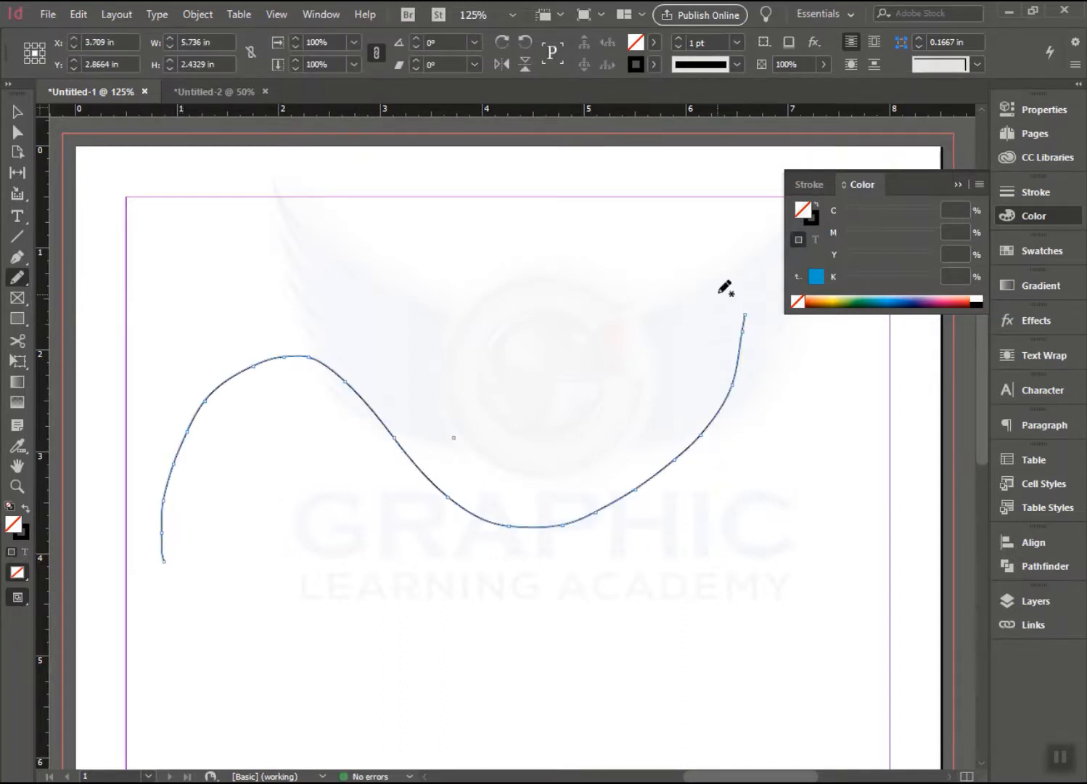
{"action": "mouse_move", "coordinate": [507, 218]}
{"action": "left_mouse_down"}
{"action": "mouse_move", "coordinate": [494, 357]}
{"action": "mouse_move", "coordinate": [281, 688]}
{"action": "left_mouse_up"}
{"action": "mouse_move", "coordinate": [398, 336]}
{"action": "left_mouse_down"}
{"action": "mouse_move", "coordinate": [592, 410]}
{"action": "mouse_move", "coordinate": [646, 301]}
{"action": "left_mouse_up"}
{"action": "mouse_move", "coordinate": [314, 220]}
{"action": "left_mouse_down"}
{"action": "mouse_move", "coordinate": [207, 316]}
{"action": "mouse_move", "coordinate": [300, 504]}
{"action": "mouse_move", "coordinate": [245, 520]}
{"action": "left_mouse_up"}
Select all four freehand curves together and delete them.
{"action": "left_click", "coordinate": [17, 111]}
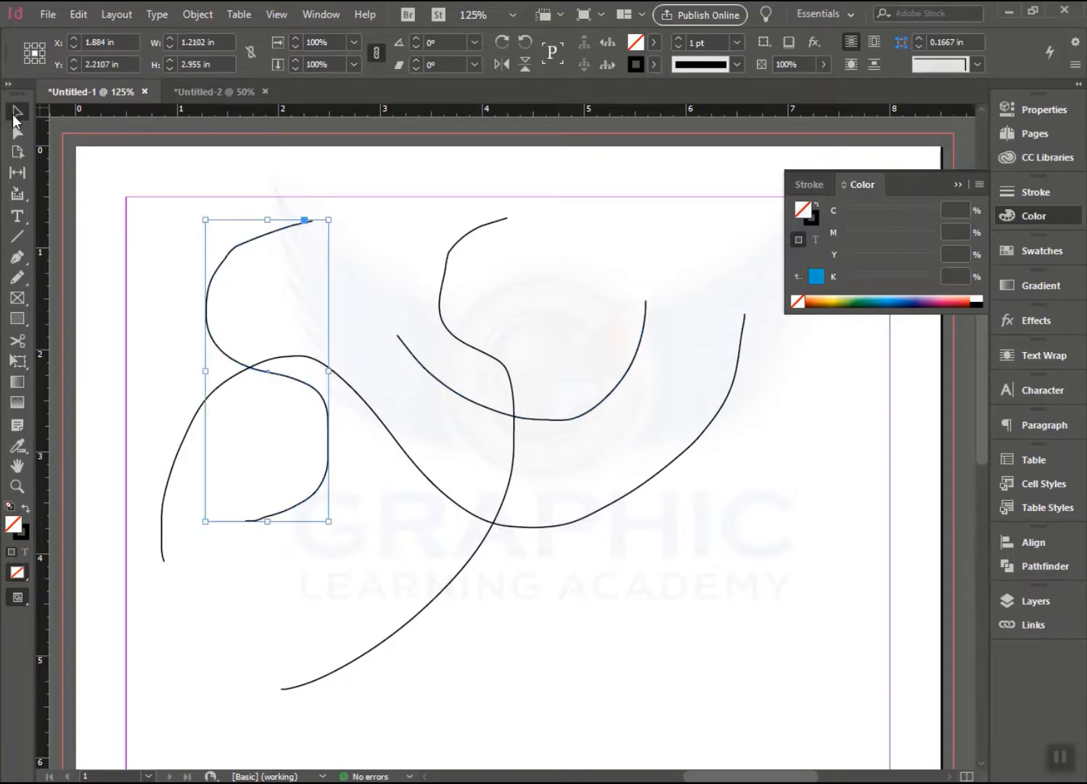
{"action": "left_click_drag", "start_coordinate": [142, 279], "coordinate": [796, 629]}
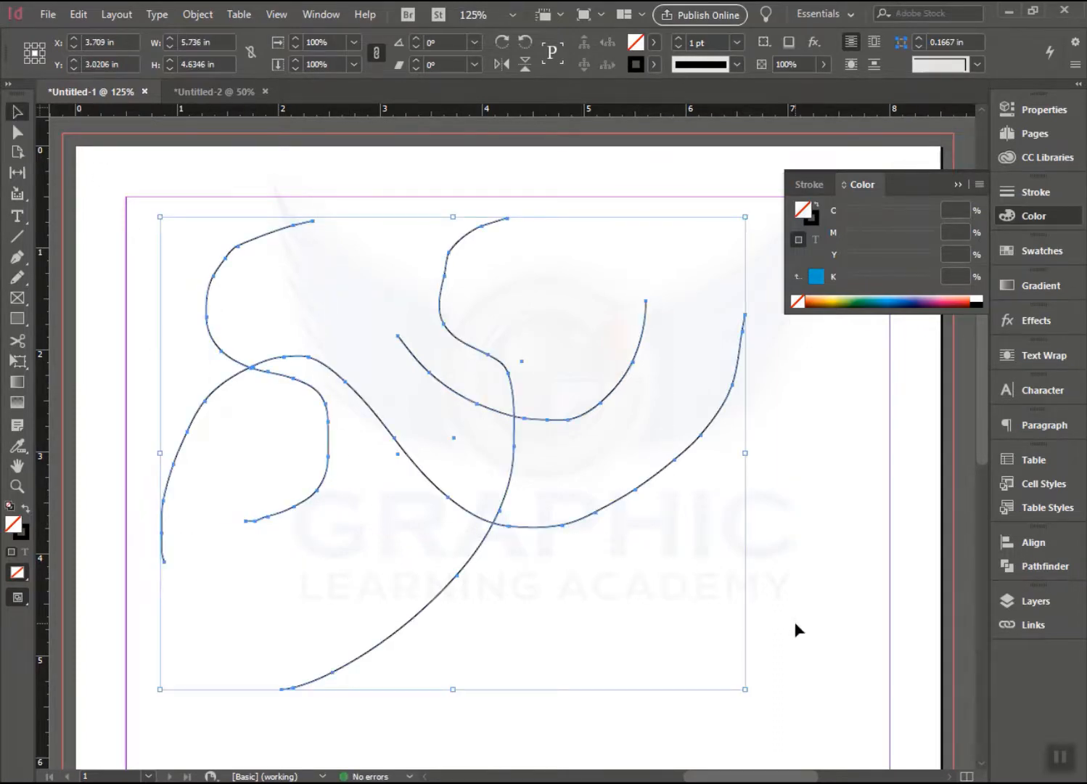
{"action": "key", "text": "Delete"}
Draw one freehand zigzag path about 5.61 by 4.04 in with the Pencil tool, with a tall sharp peak and a deep valley.
{"action": "left_click_drag", "start_coordinate": [17, 277], "coordinate": [100, 303]}
{"action": "left_click_drag", "start_coordinate": [19, 277], "coordinate": [90, 295]}
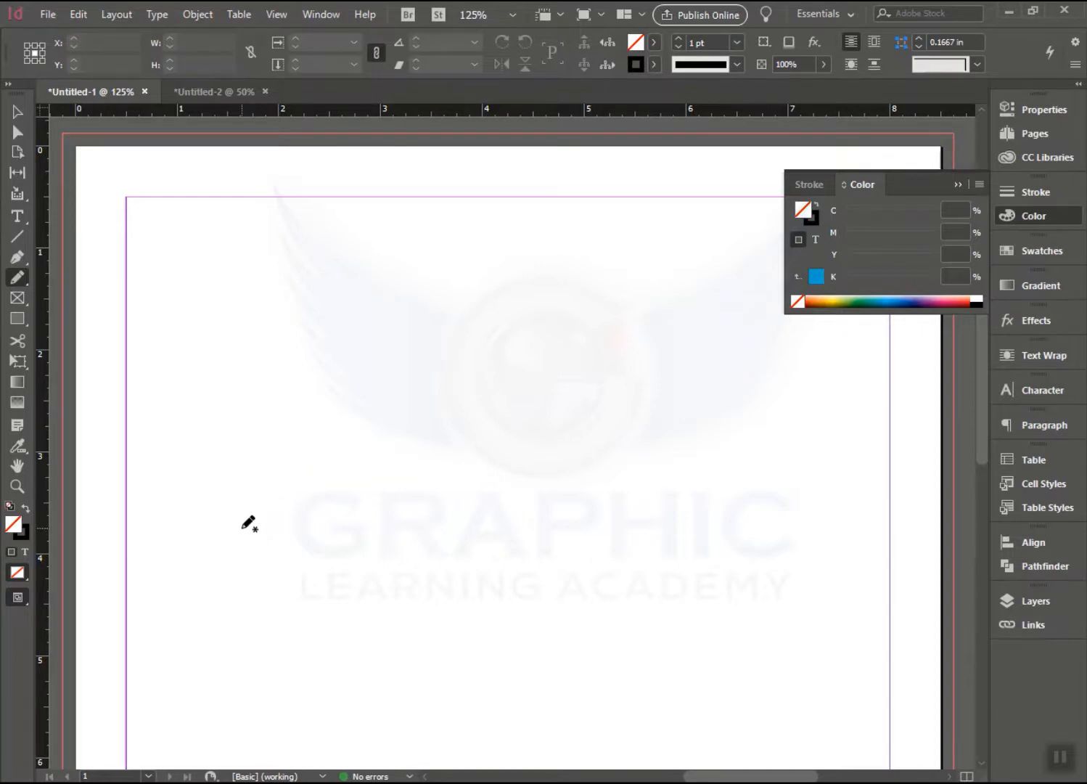
{"action": "mouse_move", "coordinate": [235, 580]}
{"action": "left_mouse_down"}
{"action": "mouse_move", "coordinate": [286, 556]}
{"action": "mouse_move", "coordinate": [433, 364]}
{"action": "mouse_move", "coordinate": [460, 258]}
{"action": "mouse_move", "coordinate": [472, 434]}
{"action": "mouse_move", "coordinate": [441, 636]}
{"action": "mouse_move", "coordinate": [426, 666]}
{"action": "mouse_move", "coordinate": [612, 408]}
{"action": "mouse_move", "coordinate": [797, 322]}
{"action": "left_mouse_up"}
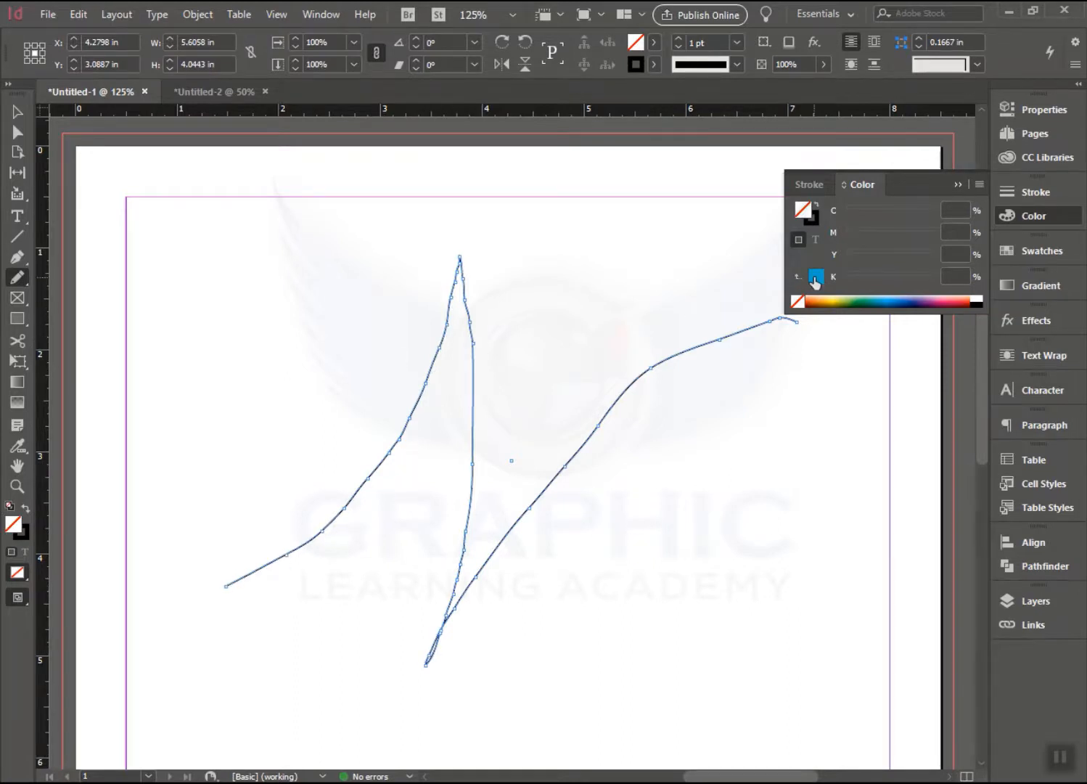
Smooth the zigzag path's left slope, peak and middle stroke with the Smooth tool.
{"action": "left_click", "coordinate": [18, 278]}
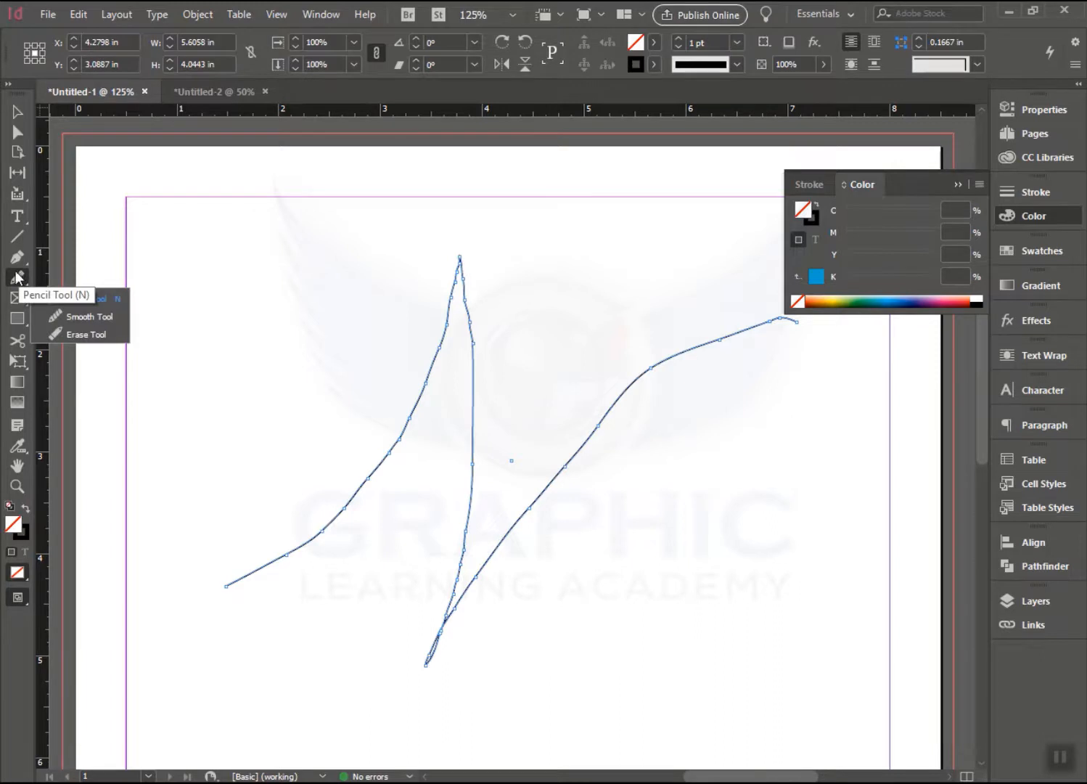
{"action": "left_click", "coordinate": [94, 316]}
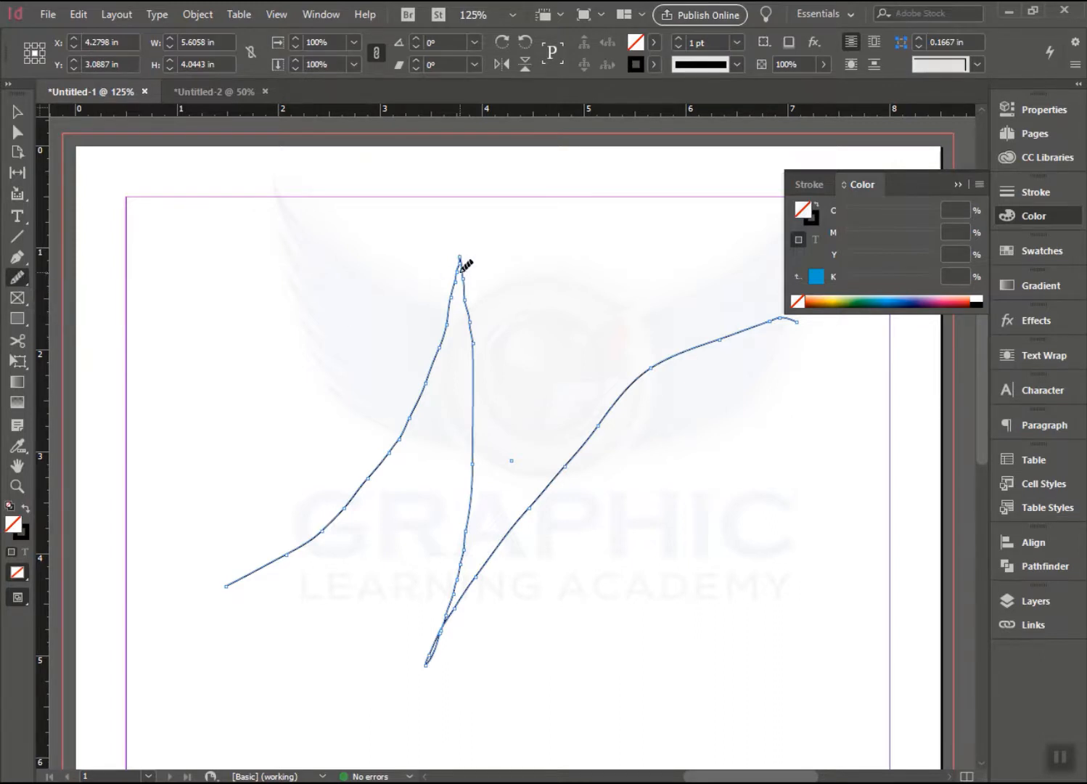
{"action": "mouse_move", "coordinate": [460, 263]}
{"action": "left_mouse_down"}
{"action": "mouse_move", "coordinate": [446, 328]}
{"action": "mouse_move", "coordinate": [383, 460]}
{"action": "mouse_move", "coordinate": [300, 540]}
{"action": "mouse_move", "coordinate": [254, 565]}
{"action": "left_mouse_up"}
{"action": "left_click_drag", "start_coordinate": [412, 412], "coordinate": [368, 485]}
{"action": "mouse_move", "coordinate": [408, 426]}
{"action": "left_mouse_down"}
{"action": "mouse_move", "coordinate": [338, 509]}
{"action": "mouse_move", "coordinate": [377, 502]}
{"action": "mouse_move", "coordinate": [366, 479]}
{"action": "mouse_move", "coordinate": [304, 555]}
{"action": "mouse_move", "coordinate": [359, 497]}
{"action": "mouse_move", "coordinate": [329, 531]}
{"action": "mouse_move", "coordinate": [291, 546]}
{"action": "left_mouse_up"}
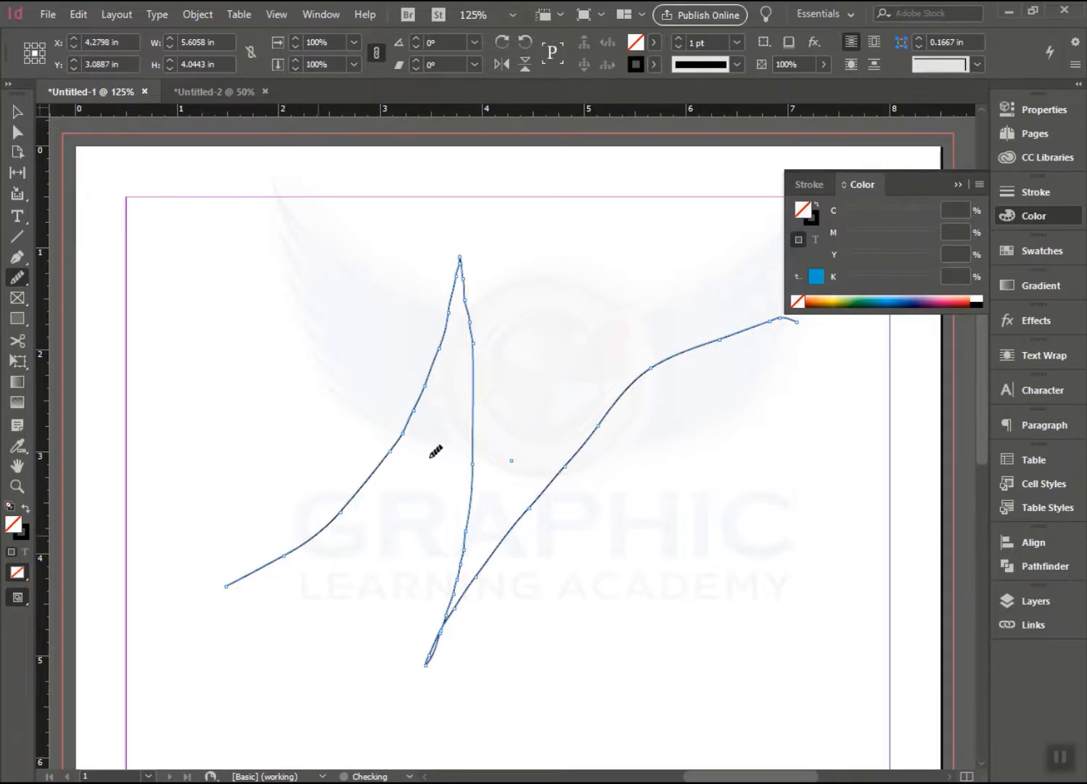
{"action": "mouse_move", "coordinate": [464, 295]}
{"action": "left_mouse_down"}
{"action": "mouse_move", "coordinate": [460, 257]}
{"action": "mouse_move", "coordinate": [445, 321]}
{"action": "mouse_move", "coordinate": [459, 313]}
{"action": "mouse_move", "coordinate": [468, 261]}
{"action": "mouse_move", "coordinate": [439, 329]}
{"action": "mouse_move", "coordinate": [470, 255]}
{"action": "mouse_move", "coordinate": [436, 355]}
{"action": "mouse_move", "coordinate": [462, 257]}
{"action": "mouse_move", "coordinate": [481, 362]}
{"action": "mouse_move", "coordinate": [476, 297]}
{"action": "mouse_move", "coordinate": [467, 272]}
{"action": "mouse_move", "coordinate": [472, 366]}
{"action": "mouse_move", "coordinate": [459, 308]}
{"action": "mouse_move", "coordinate": [467, 292]}
{"action": "mouse_move", "coordinate": [477, 462]}
{"action": "mouse_move", "coordinate": [437, 656]}
{"action": "mouse_move", "coordinate": [481, 520]}
{"action": "mouse_move", "coordinate": [447, 606]}
{"action": "mouse_move", "coordinate": [476, 492]}
{"action": "mouse_move", "coordinate": [448, 600]}
{"action": "mouse_move", "coordinate": [487, 349]}
{"action": "mouse_move", "coordinate": [470, 330]}
{"action": "mouse_move", "coordinate": [463, 236]}
{"action": "mouse_move", "coordinate": [421, 391]}
{"action": "mouse_move", "coordinate": [452, 277]}
{"action": "mouse_move", "coordinate": [444, 345]}
{"action": "left_mouse_up"}
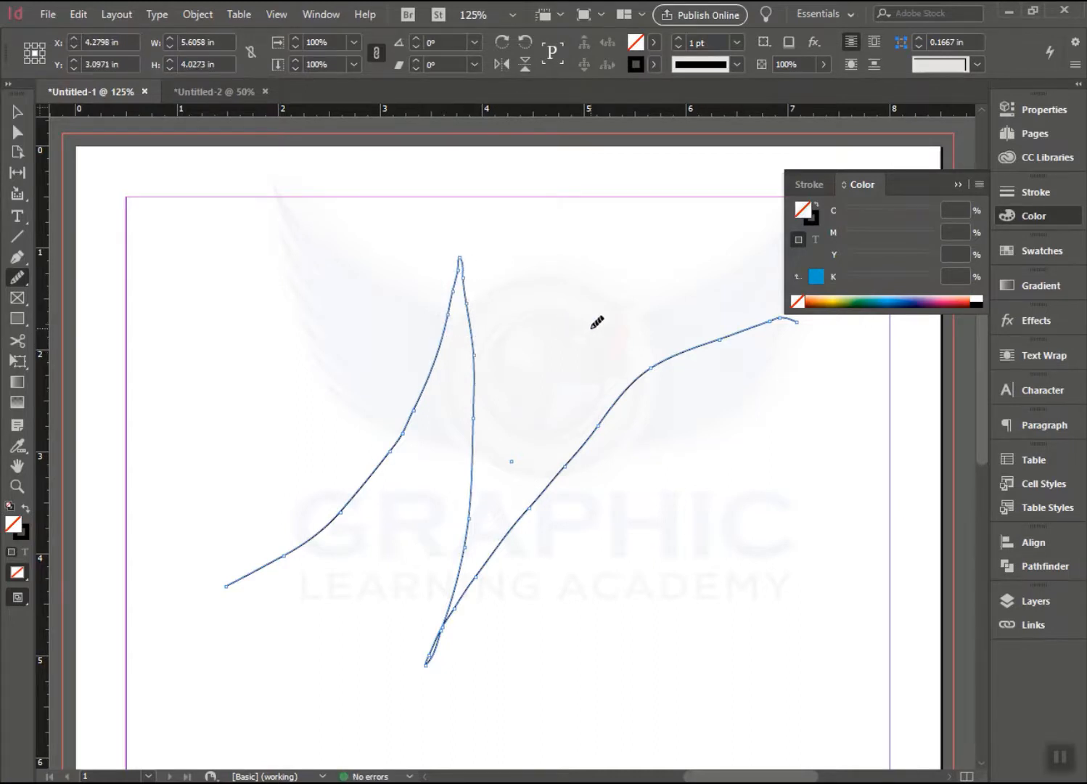
Erase a section from the middle of the zigzag's left slope and another from its right slope with the Erase tool, and deselect the path.
{"action": "left_click_drag", "start_coordinate": [18, 280], "coordinate": [86, 344]}
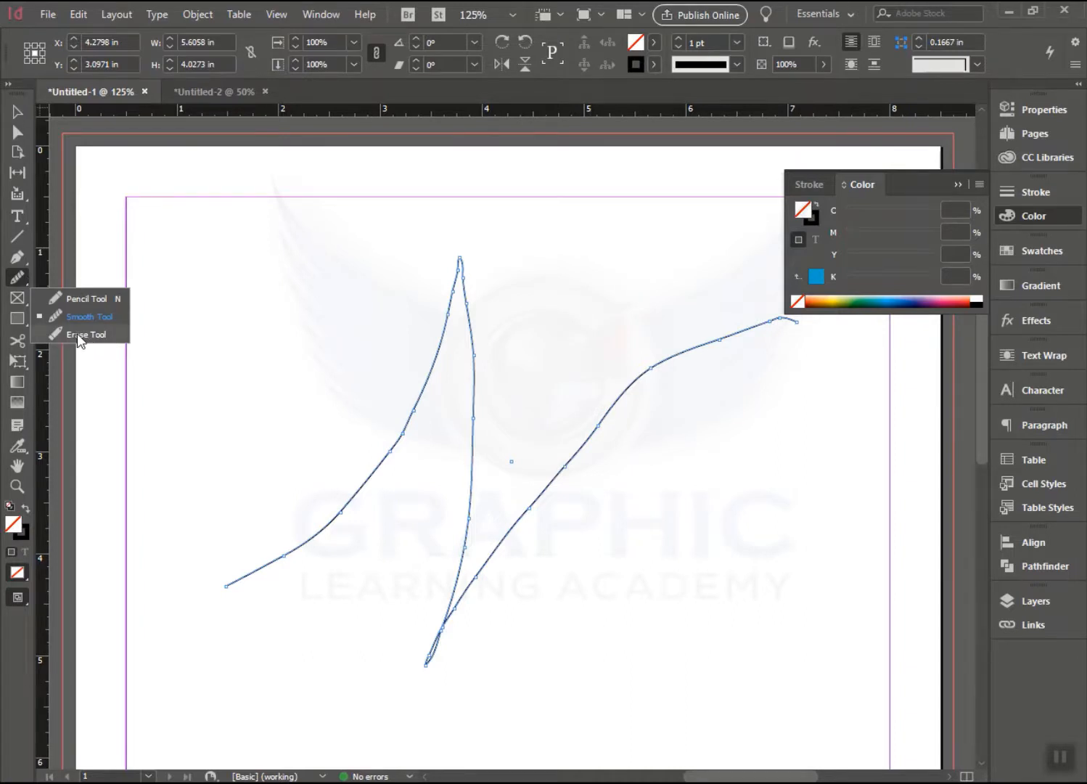
{"action": "left_click", "coordinate": [77, 334]}
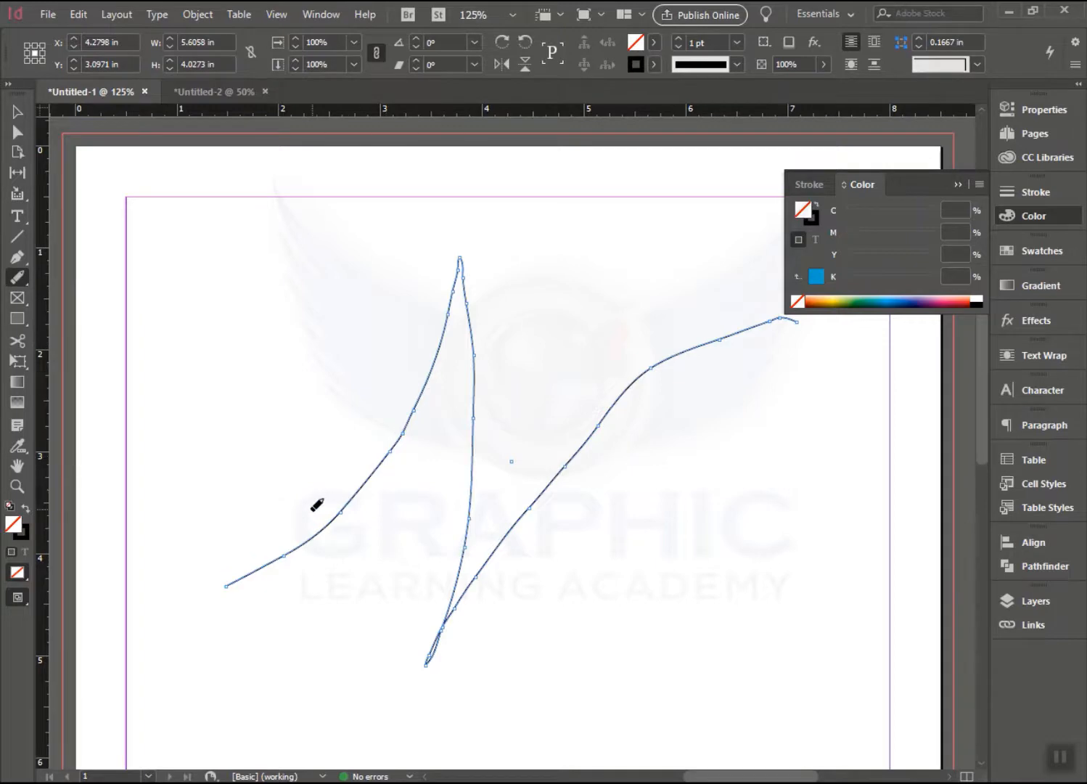
{"action": "left_click_drag", "start_coordinate": [433, 365], "coordinate": [393, 446]}
{"action": "mouse_move", "coordinate": [570, 462]}
{"action": "left_mouse_down"}
{"action": "mouse_move", "coordinate": [649, 365]}
{"action": "mouse_move", "coordinate": [660, 369]}
{"action": "left_mouse_up"}
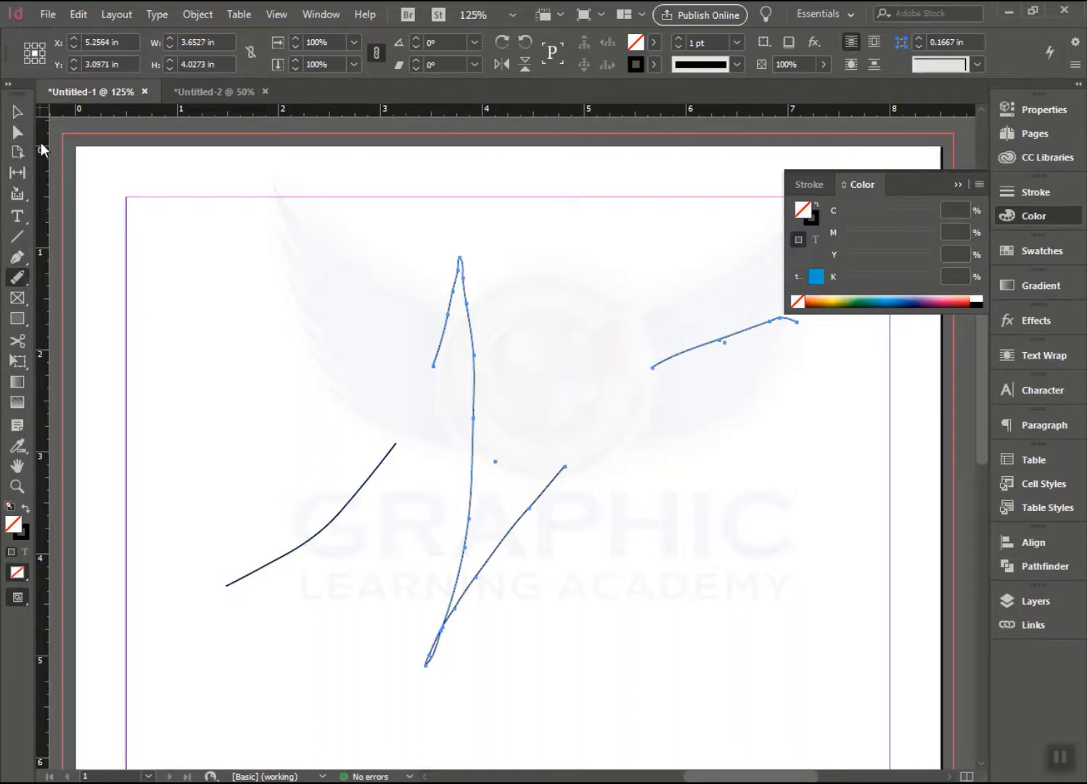
{"action": "left_click", "coordinate": [21, 107]}
{"action": "left_click", "coordinate": [156, 240]}
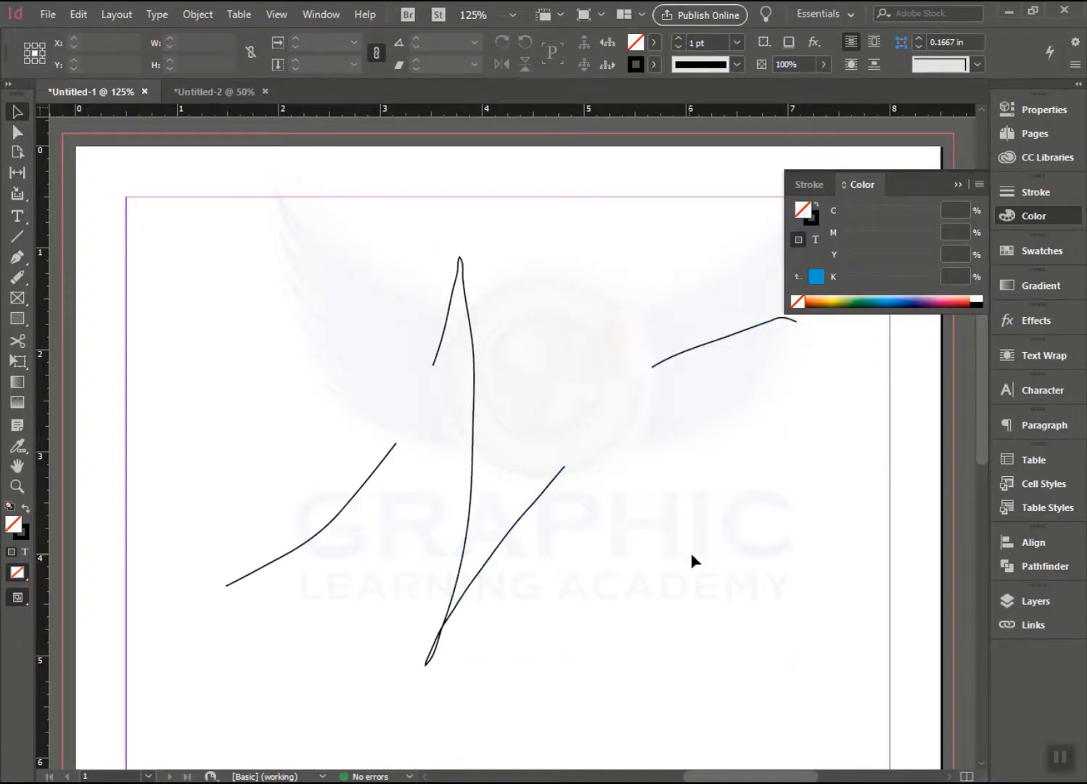
Reconnect the zigzag's erased gaps with the Pen tool, joining the open ends on the left slope and the right slope, and deselect the path.
{"action": "key", "text": "ctrl+a"}
{"action": "left_click", "coordinate": [27, 250]}
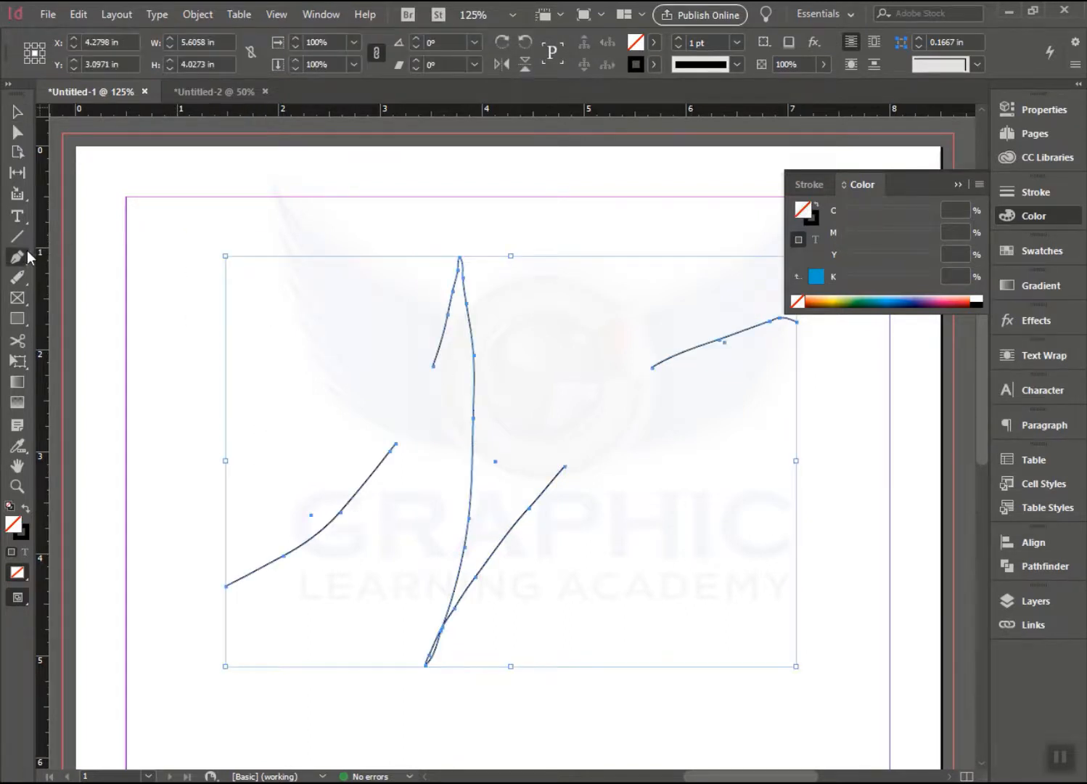
{"action": "left_click", "coordinate": [434, 367]}
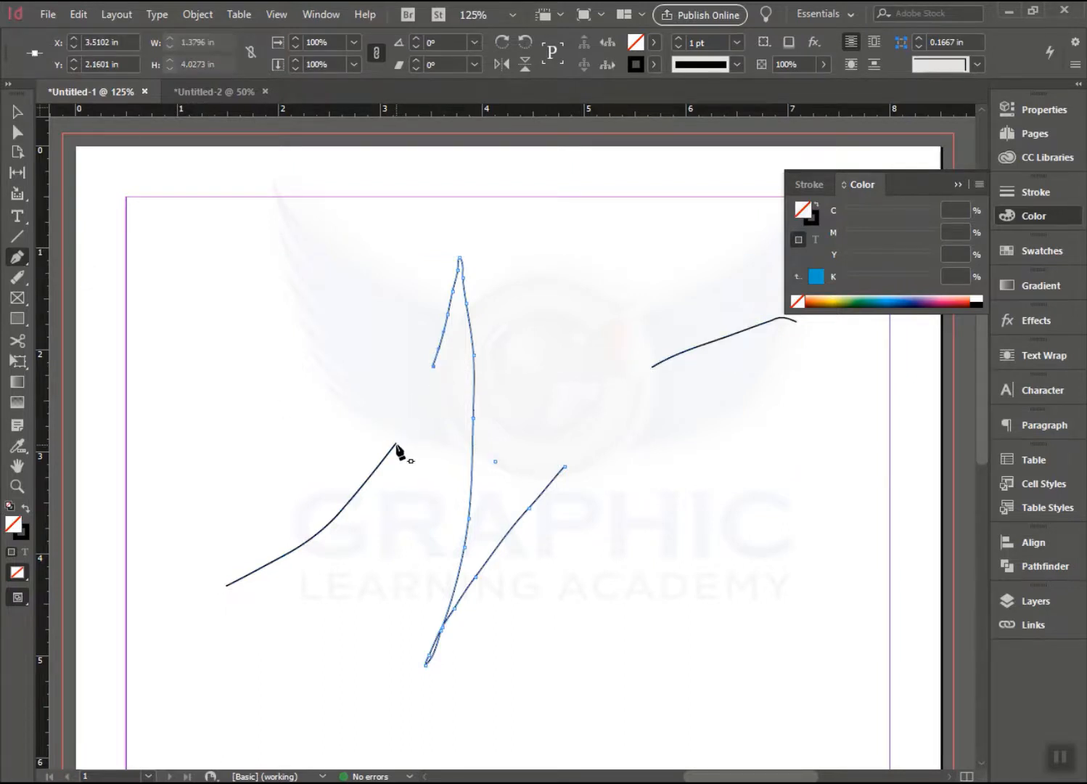
{"action": "left_click", "coordinate": [396, 444]}
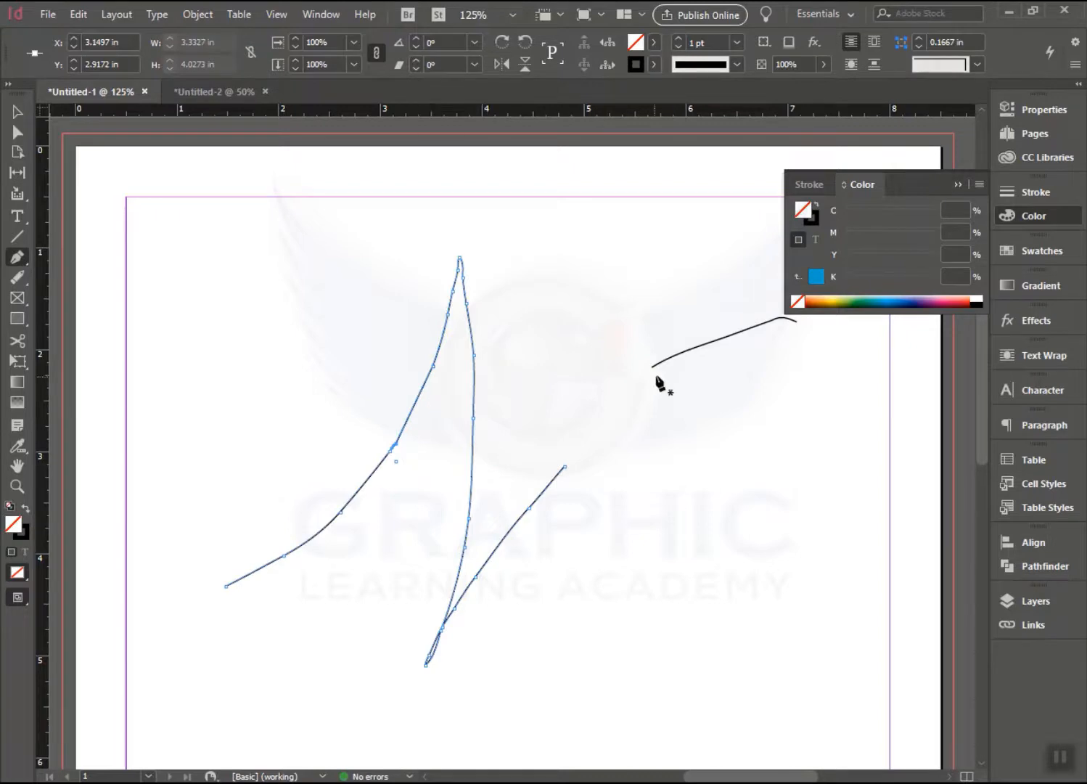
{"action": "left_click", "coordinate": [653, 368]}
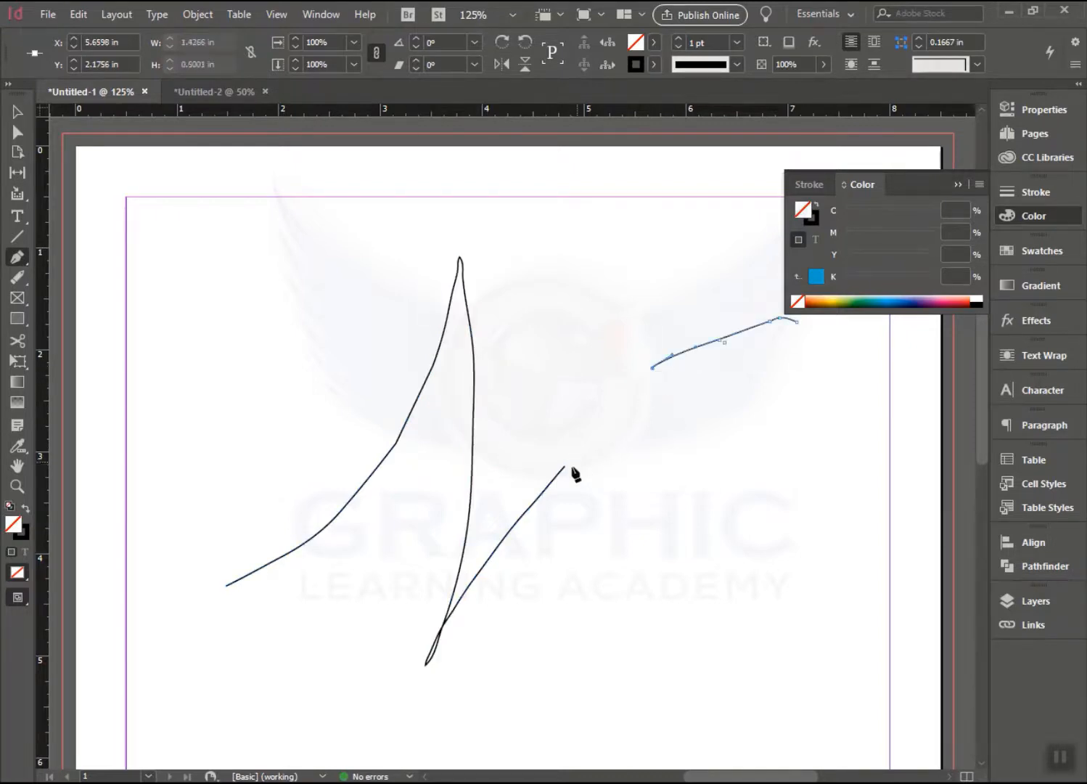
{"action": "left_click", "coordinate": [565, 467]}
{"action": "key", "text": "v"}
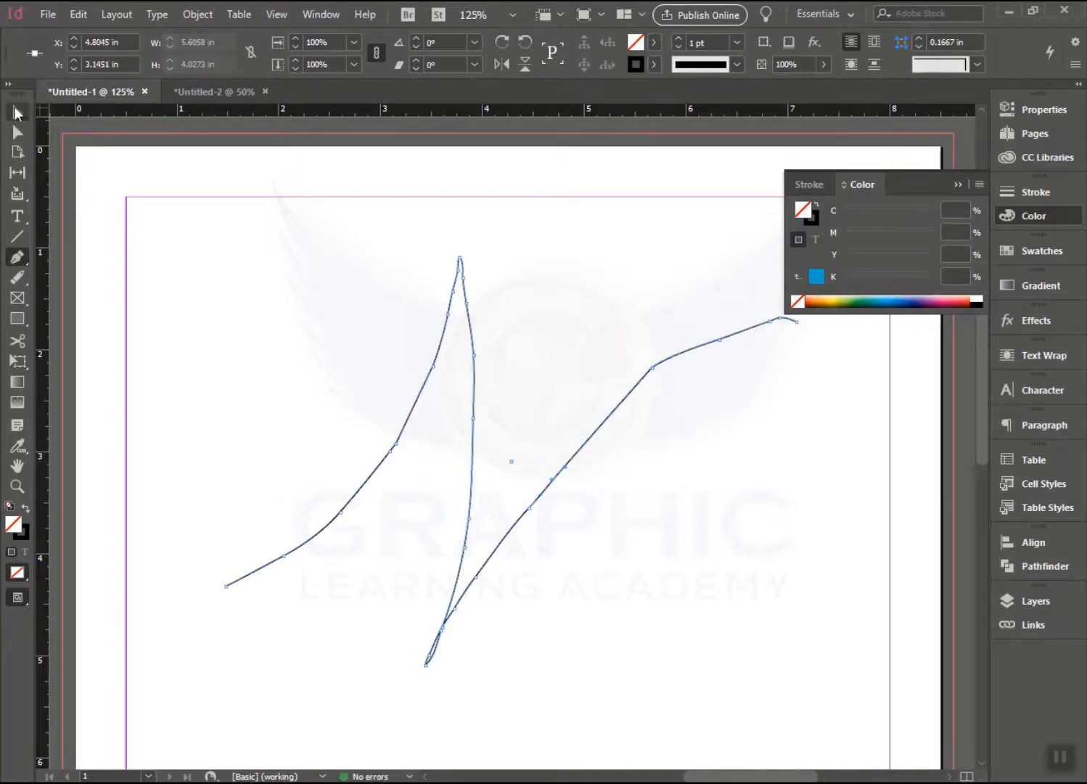
{"action": "left_click", "coordinate": [839, 460]}
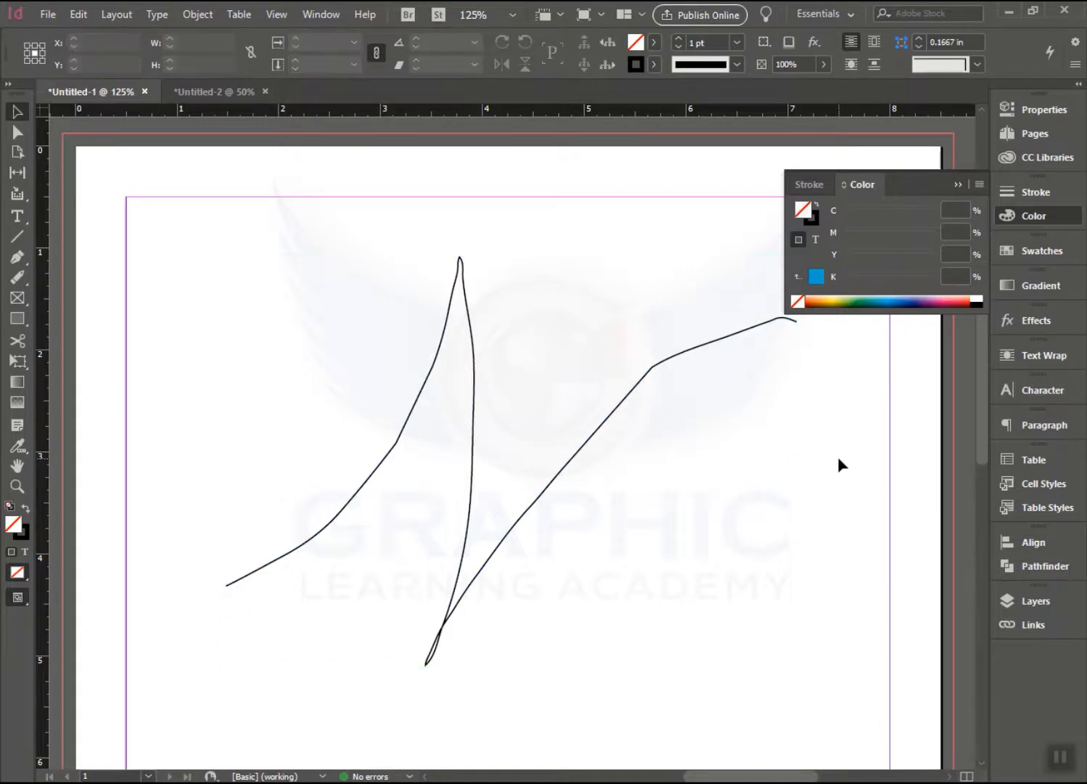
Select the rejoined zigzag path and delete it from the page.
{"action": "left_click_drag", "start_coordinate": [388, 290], "coordinate": [737, 510]}
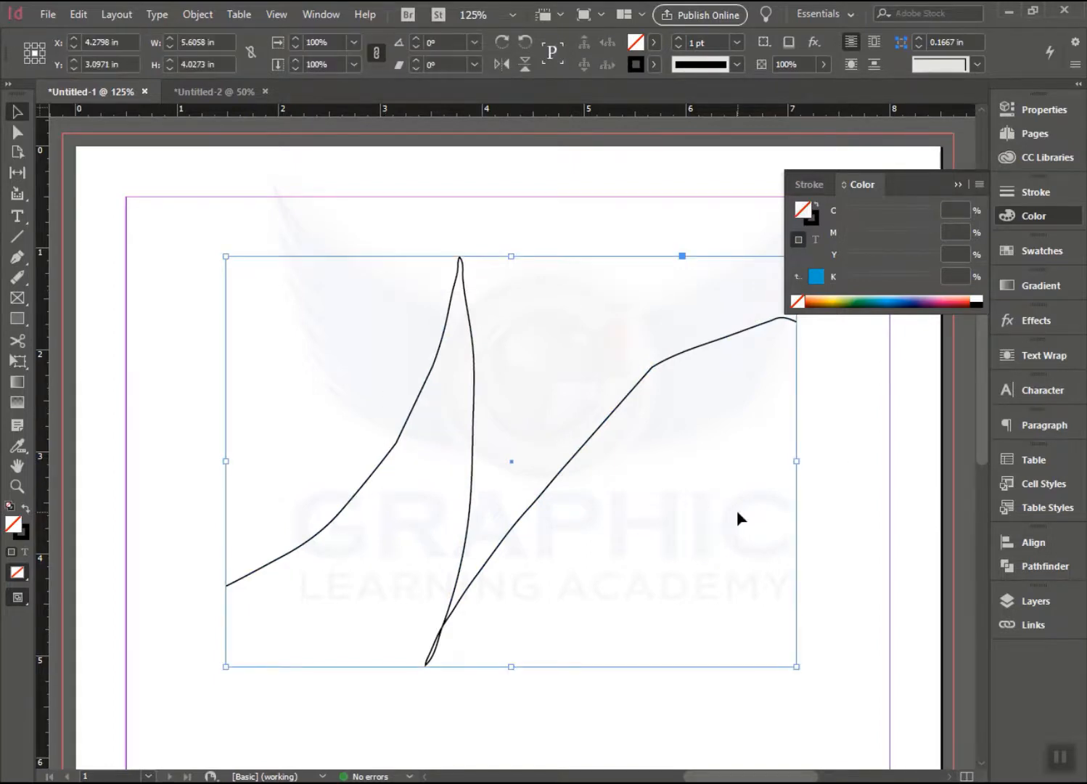
{"action": "key", "text": "Delete"}
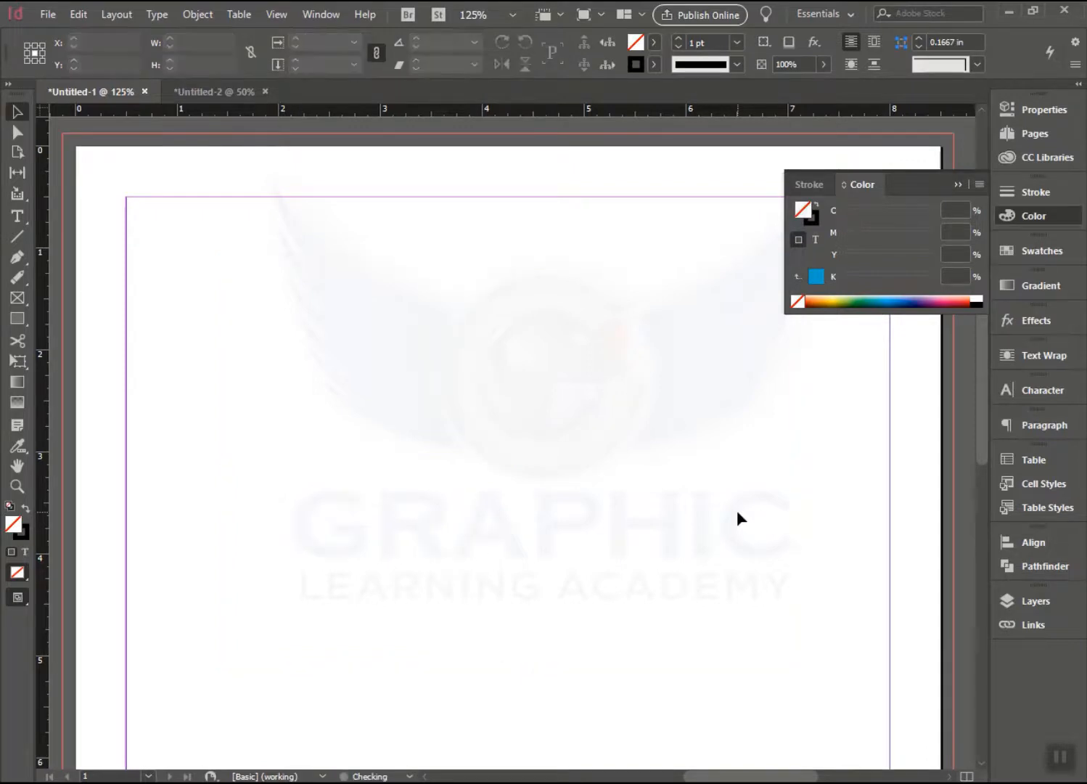